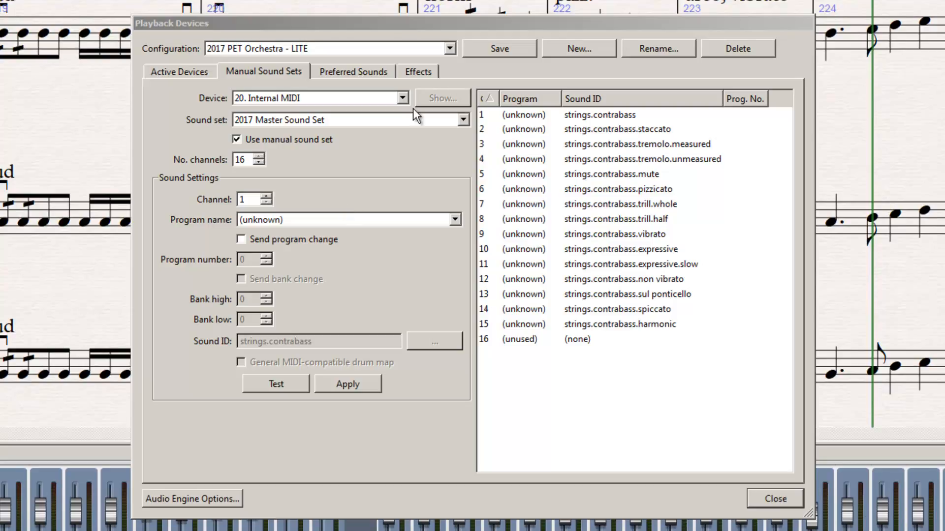
# Assign the program 11a Violins I KSW to channel 1 of the device 20. Internal MIDI and apply it
pyautogui.click(340, 72)
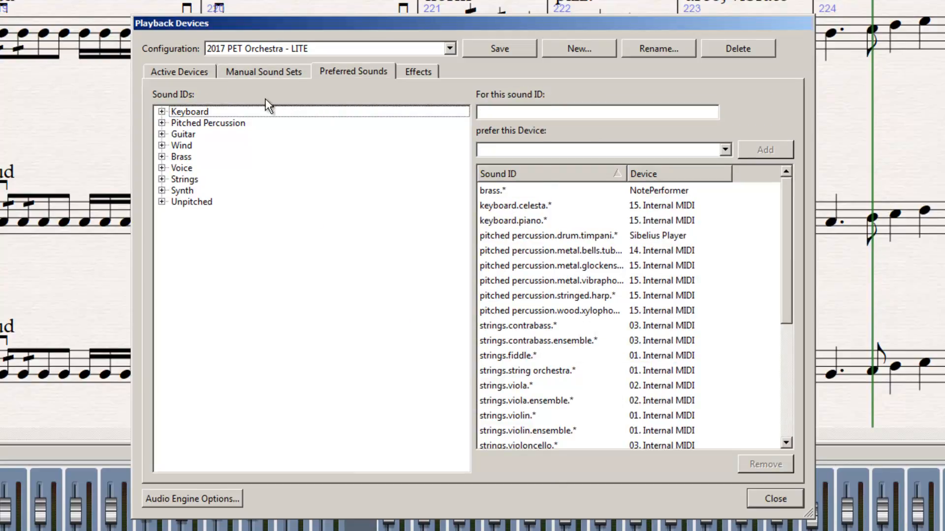
pyautogui.click(246, 74)
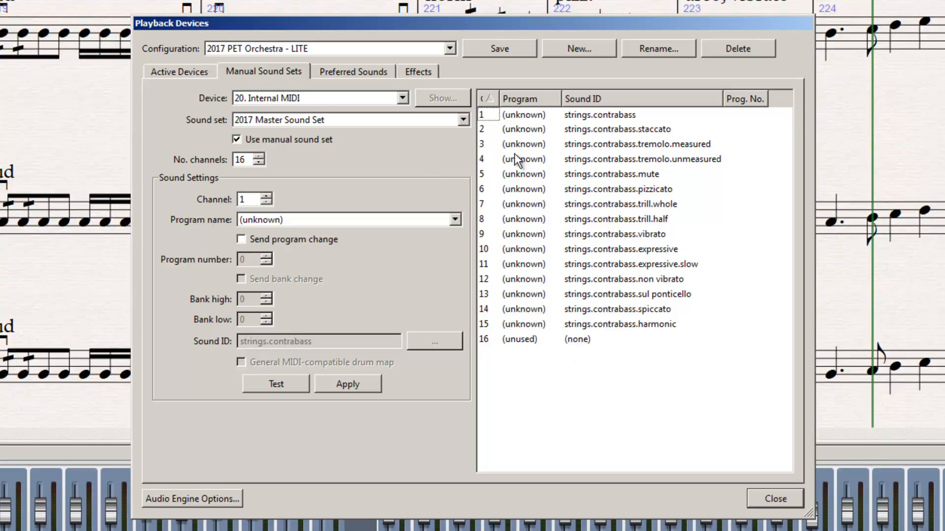
pyautogui.click(578, 114)
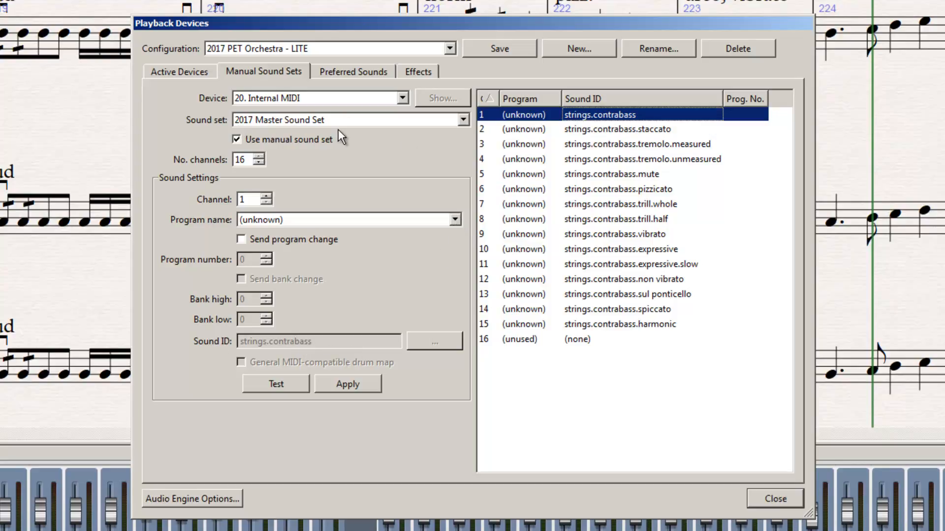
pyautogui.click(454, 219)
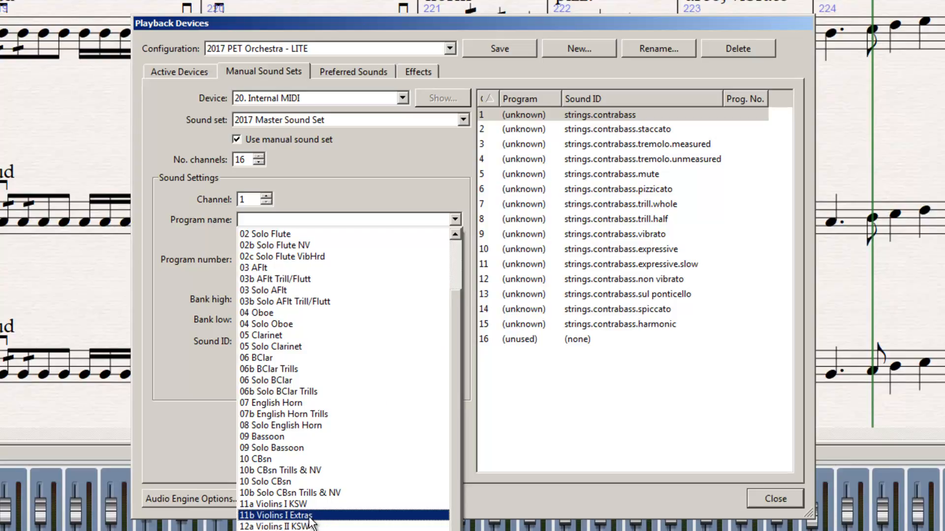
pyautogui.click(261, 506)
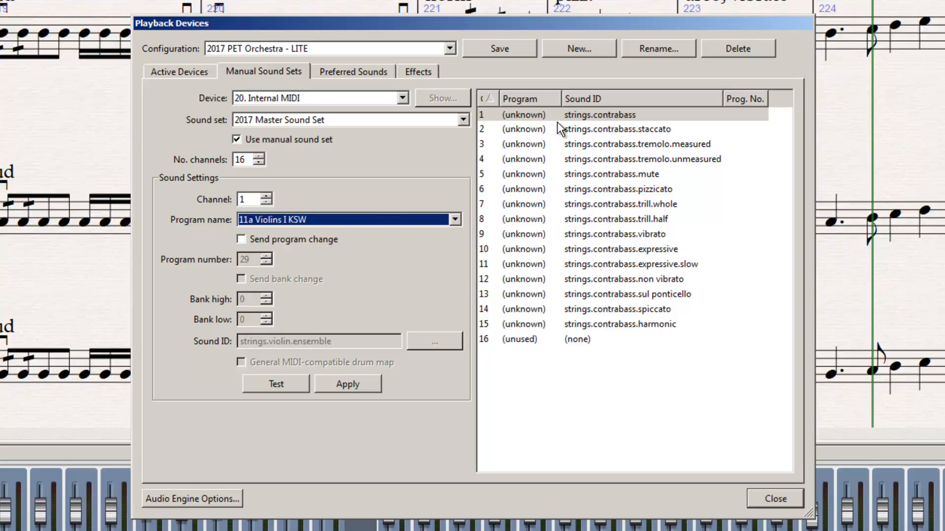
pyautogui.click(338, 384)
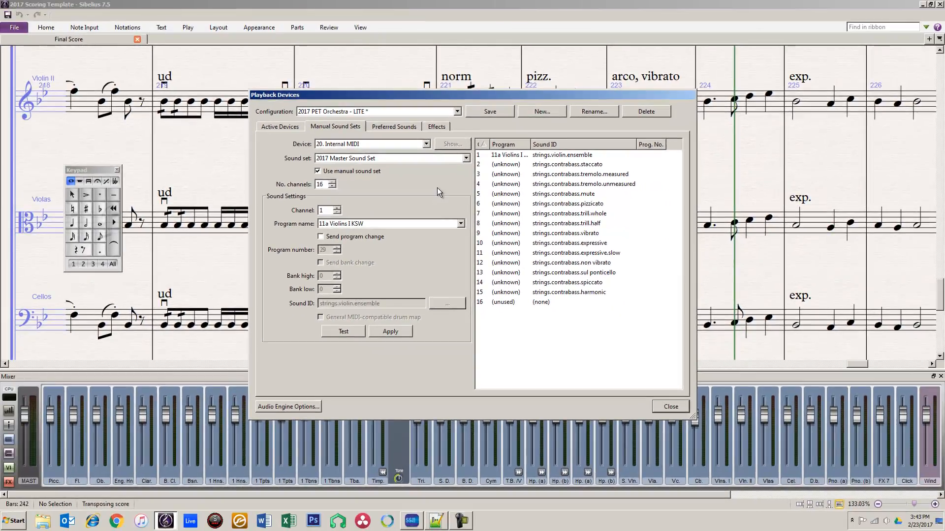
# Switch to the Sound Set Editor and position its window beside the manual sound set settings
pyautogui.moveTo(411, 524)
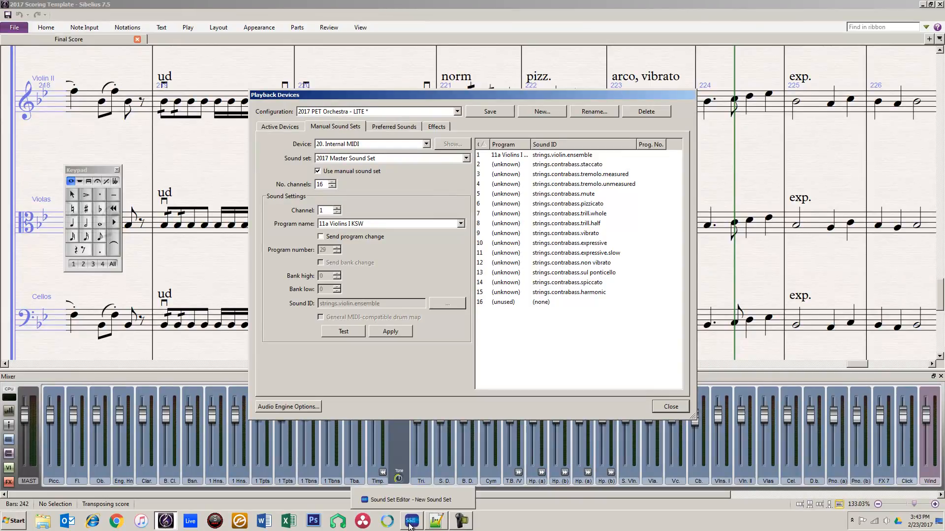
pyautogui.click(412, 524)
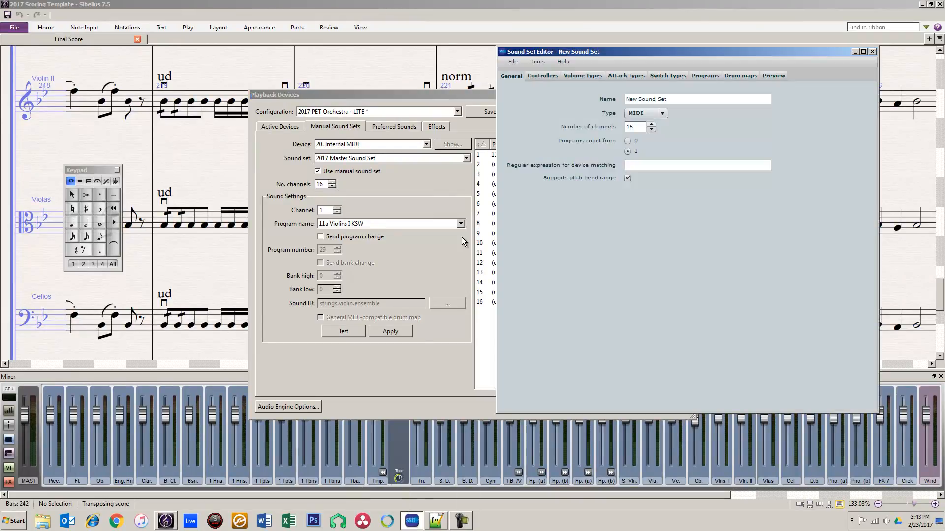
pyautogui.moveTo(612, 53); pyautogui.dragTo(474, 50)
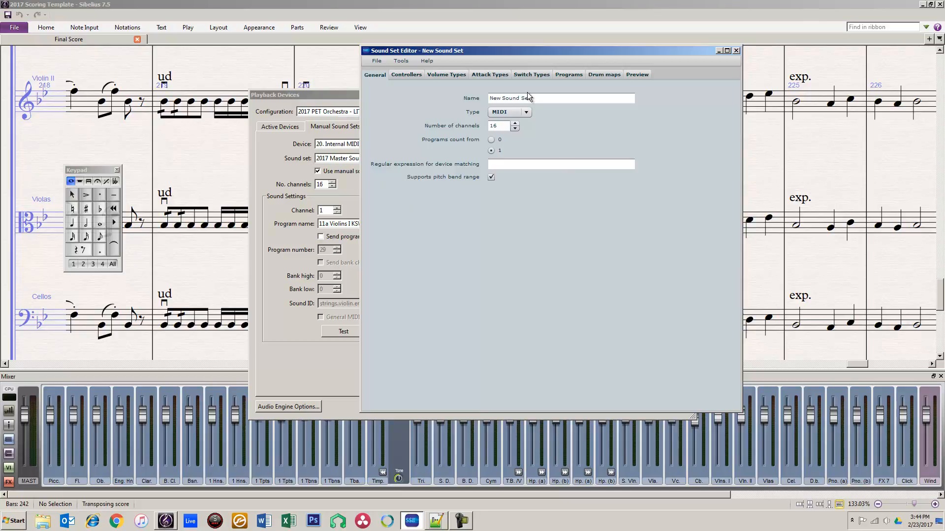
pyautogui.moveTo(517, 51); pyautogui.dragTo(696, 56)
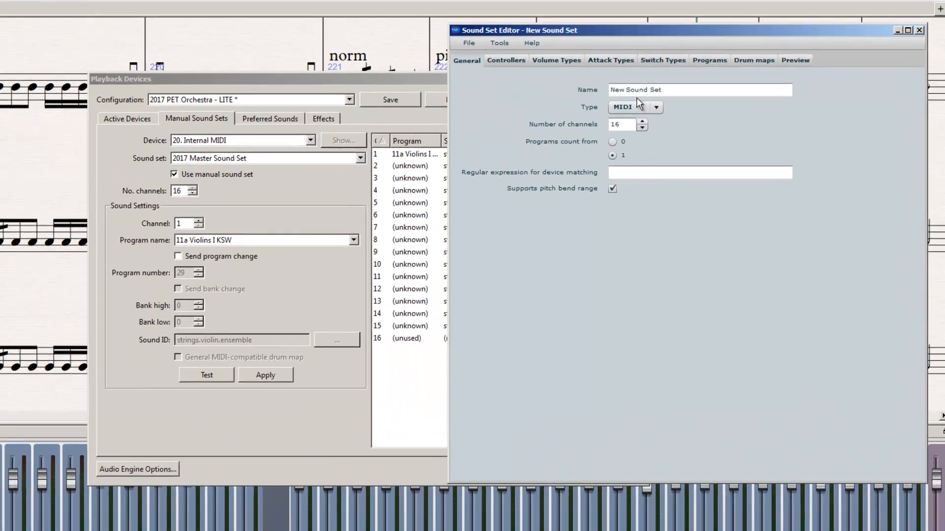
# Switch back to Sibelius and check which sound sets are available for the device 20. Internal MIDI
pyautogui.click(237, 193)
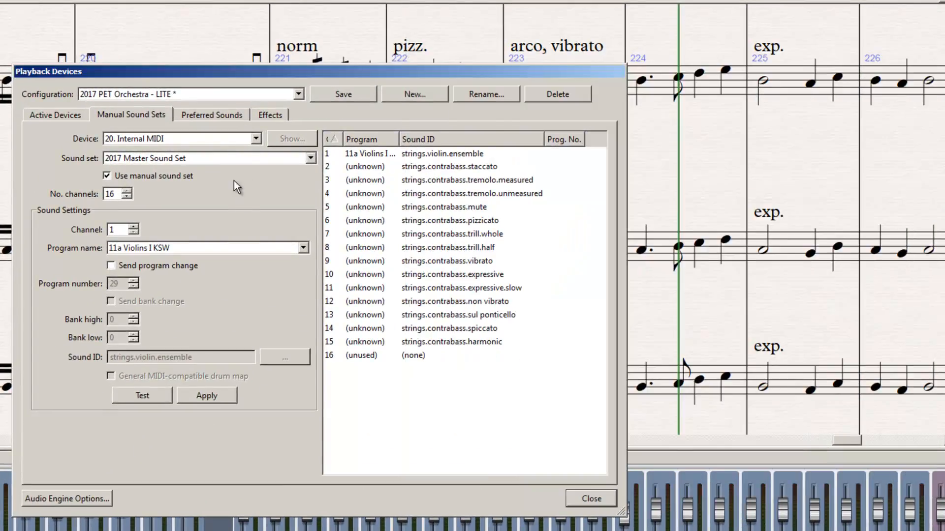
pyautogui.click(111, 159)
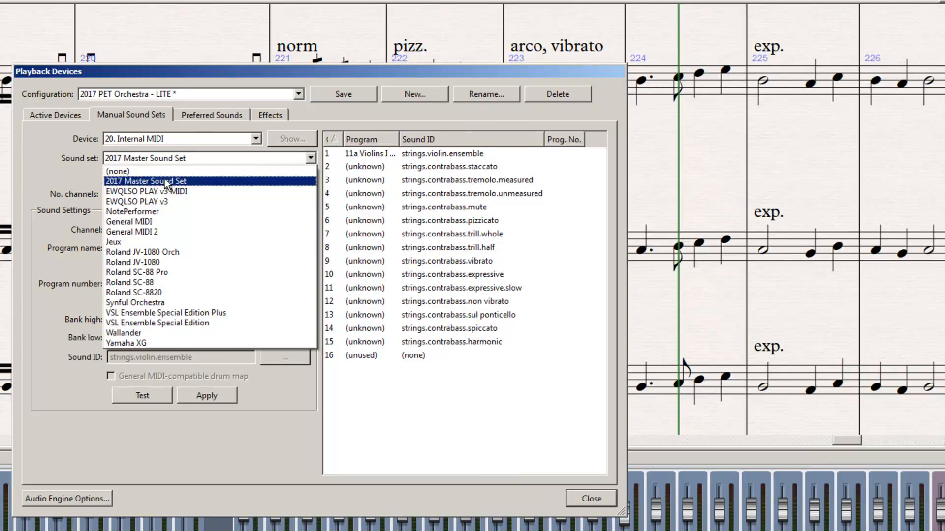
pyautogui.click(61, 163)
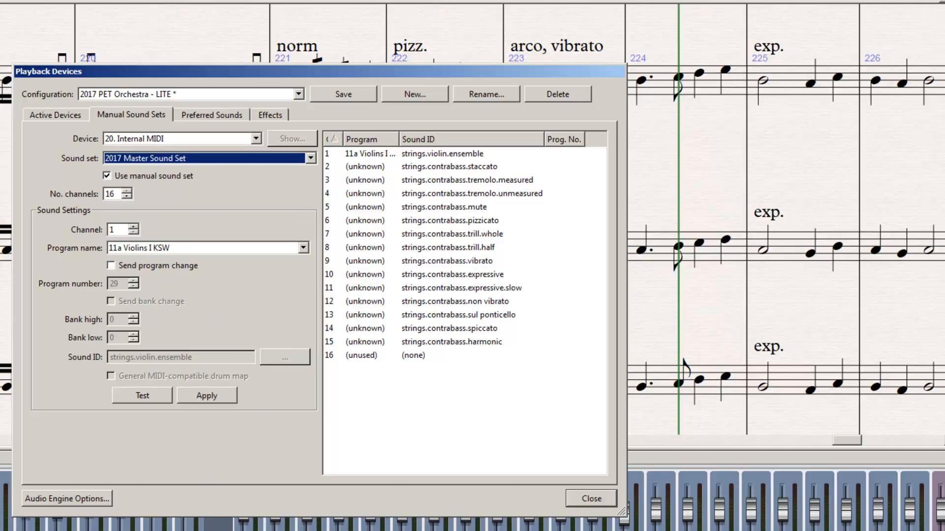
# Return to the Sound Set Editor and look at the available types for the new sound set
pyautogui.hotkey('alt', 'Tab')
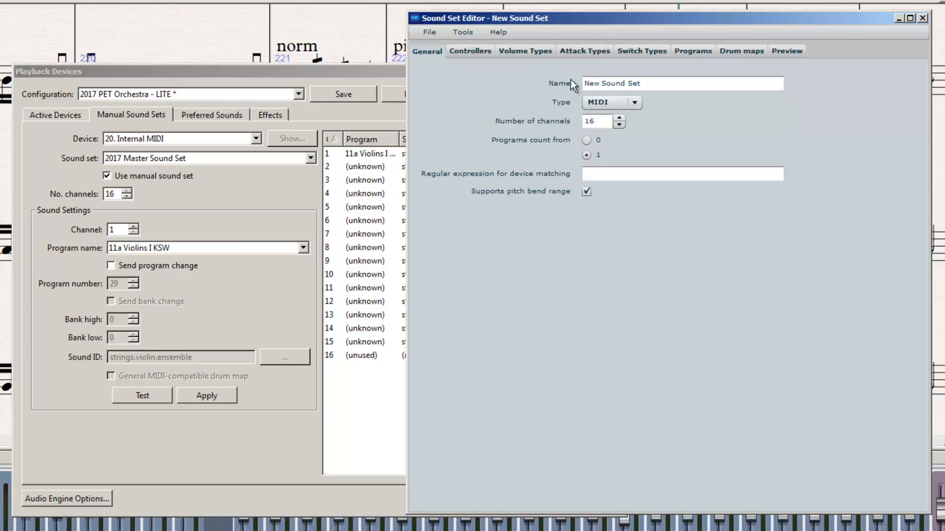
pyautogui.click(640, 102)
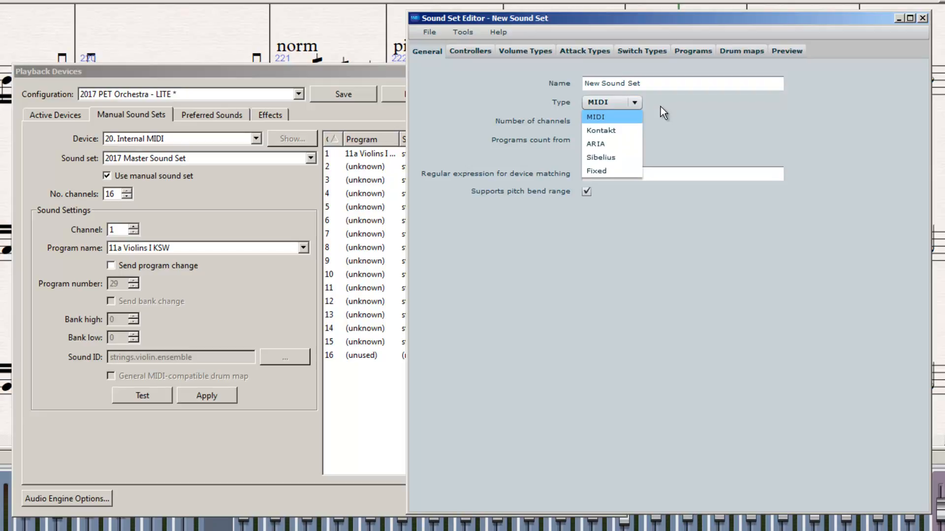
pyautogui.click(660, 104)
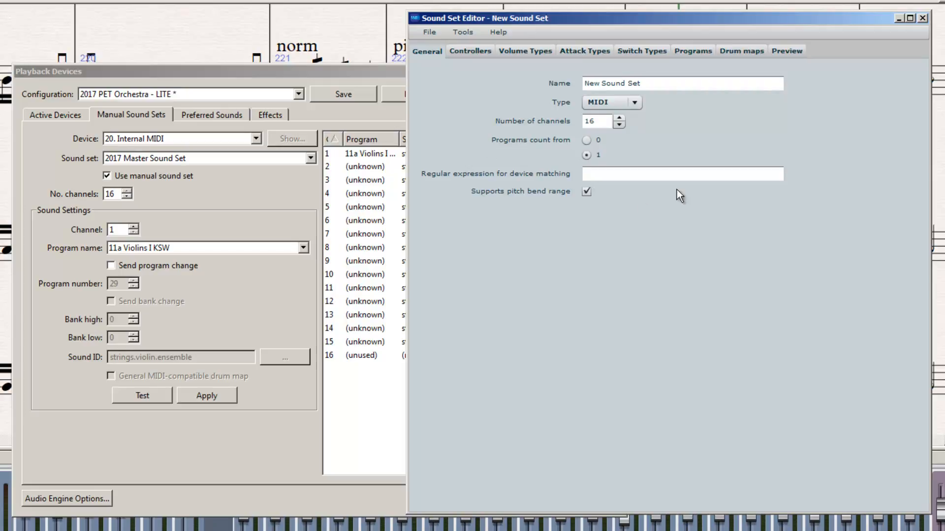
# Examine the settings of the predefined Modulation, Volume, Sustain and Reverb controllers
pyautogui.click(476, 52)
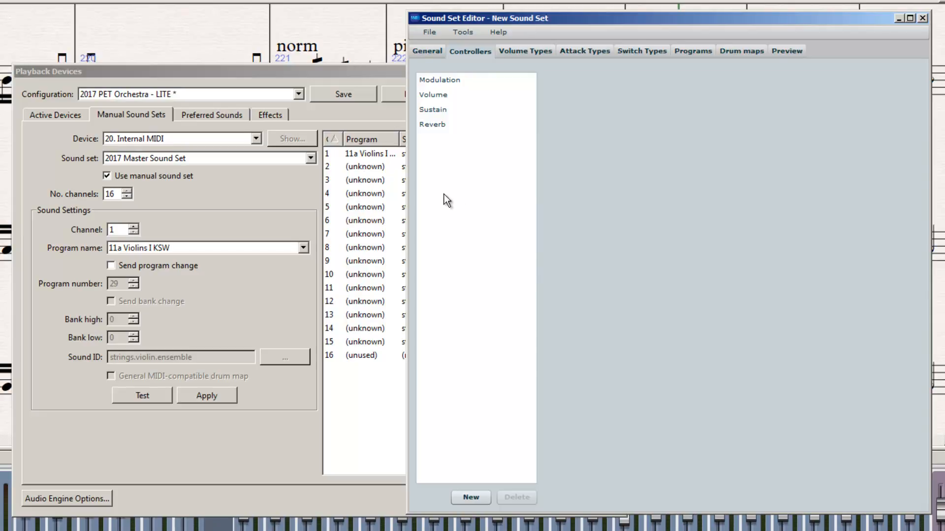
pyautogui.click(450, 80)
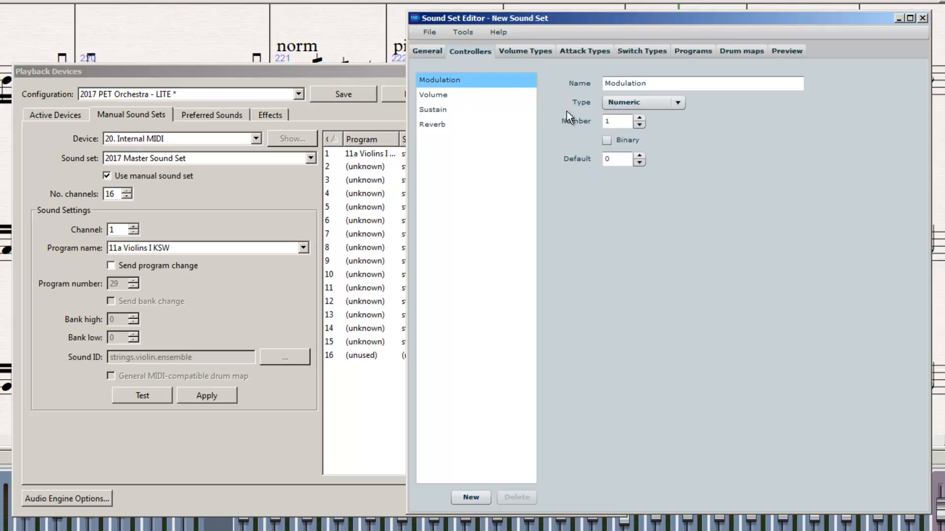
pyautogui.click(445, 98)
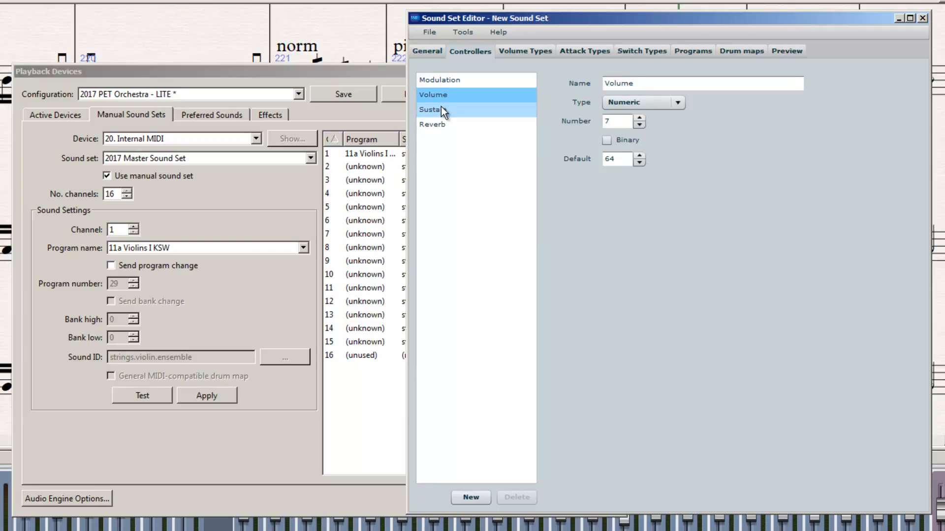
pyautogui.click(441, 110)
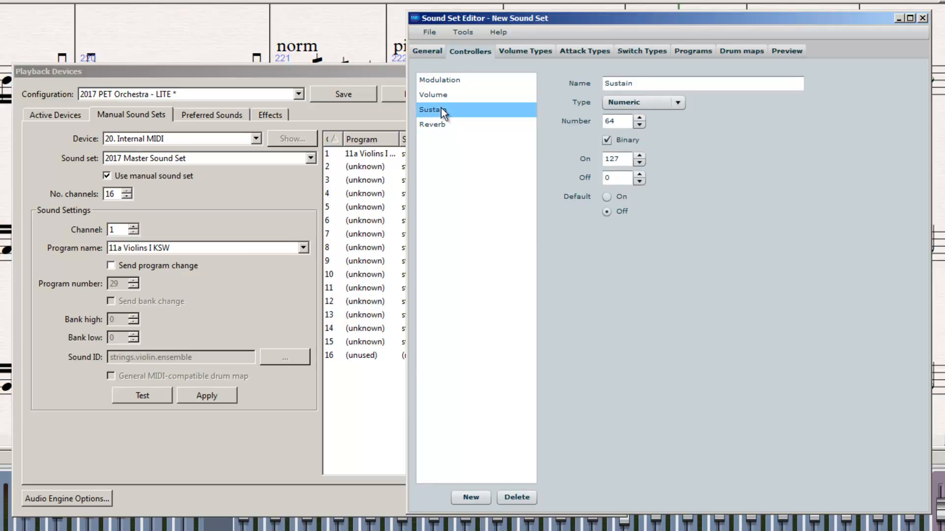
pyautogui.click(443, 123)
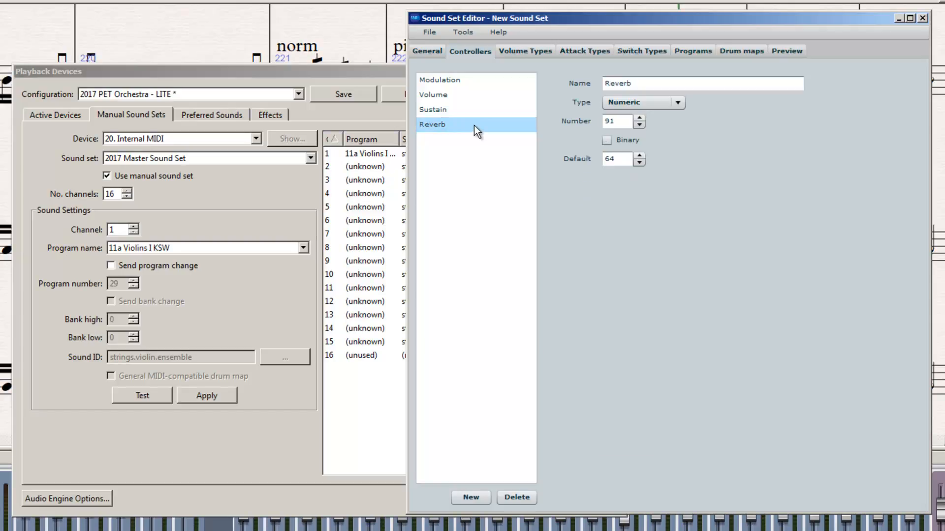
pyautogui.click(475, 79)
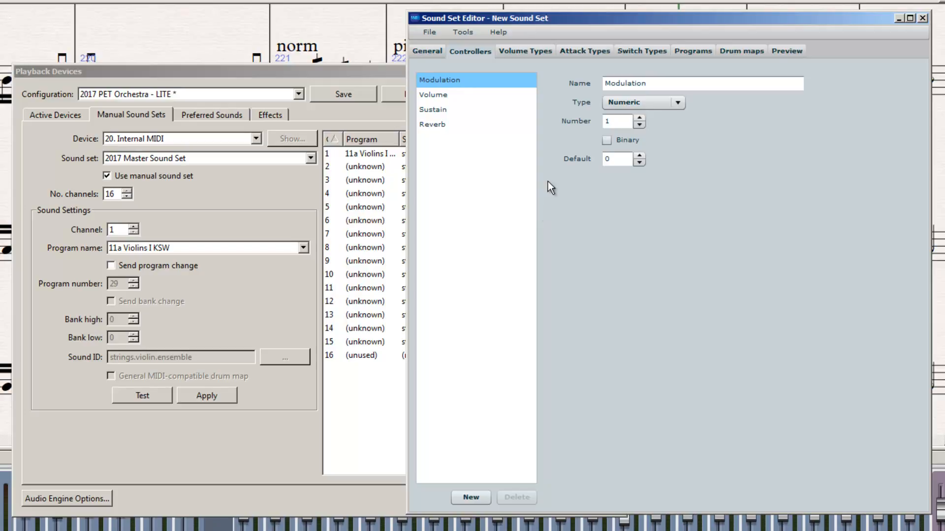
# Add a new controller to the sound set, name it HS Mute and use the Numeric type
pyautogui.click(462, 498)
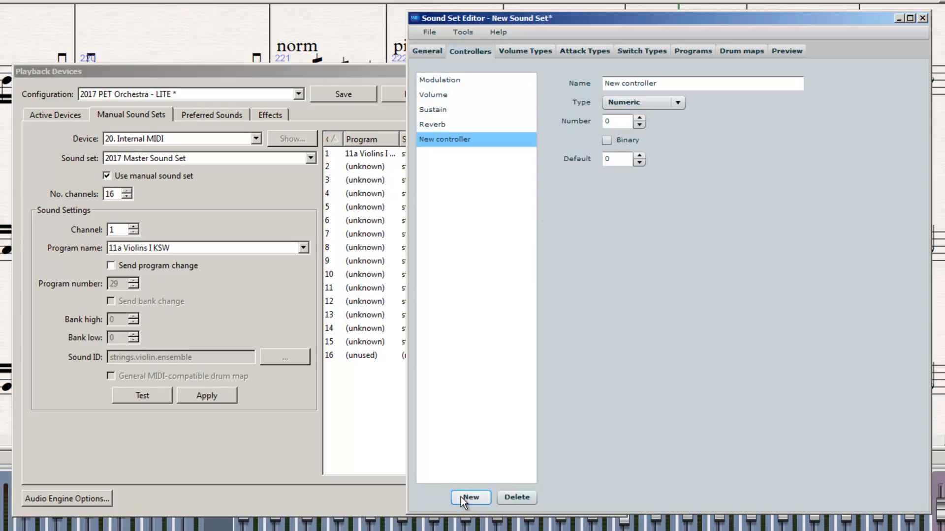
pyautogui.click(663, 81)
pyautogui.hotkey('ctrl', 'a')
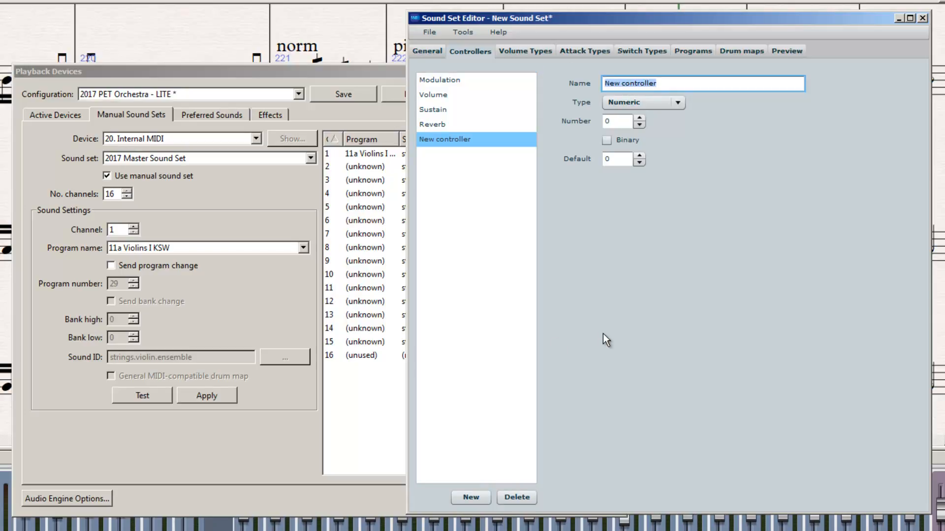
pyautogui.write('HS ')
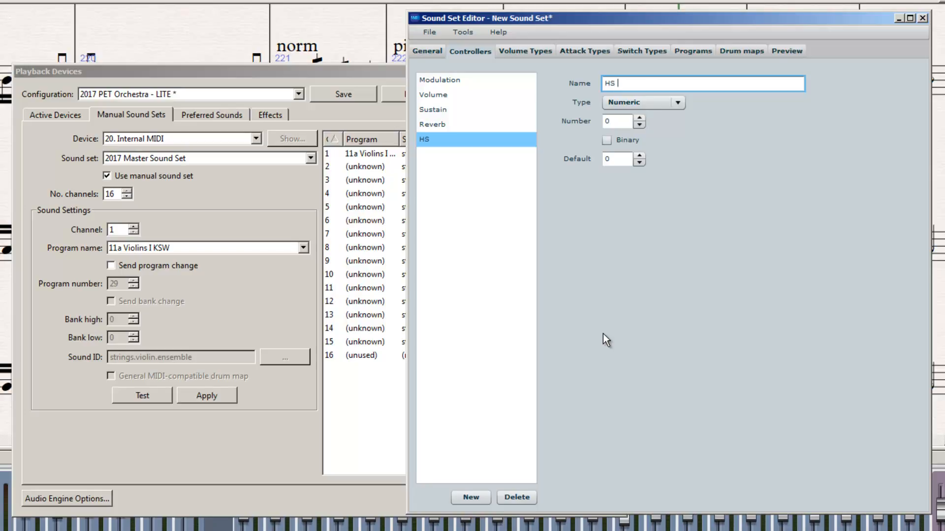
pyautogui.write('Mute')
pyautogui.click(677, 105)
pyautogui.click(635, 118)
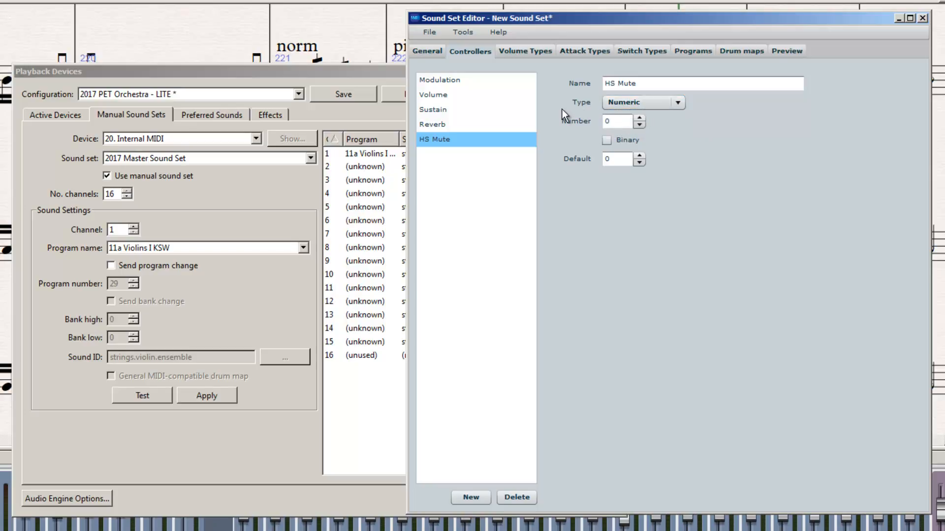
# Set the controller number of HS Mute to 15
pyautogui.doubleClick(621, 121)
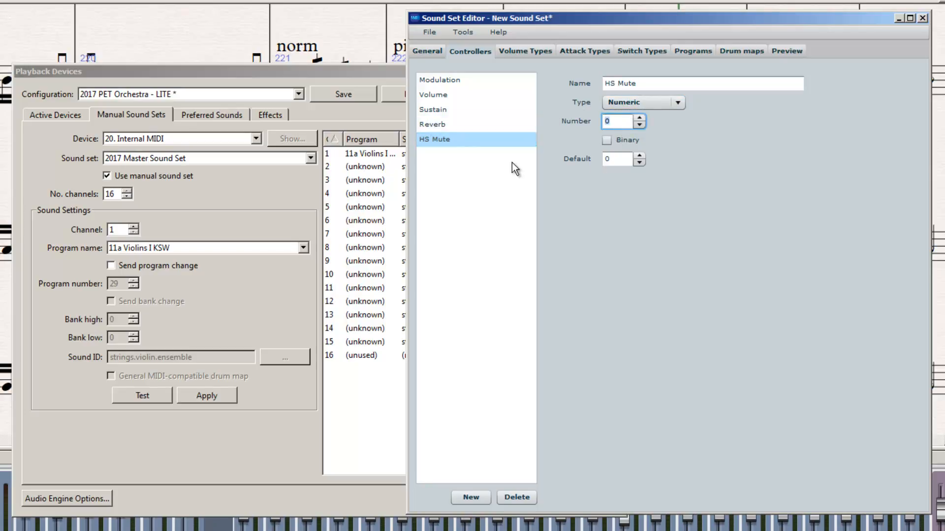
pyautogui.write('15')
pyautogui.press('Tab')
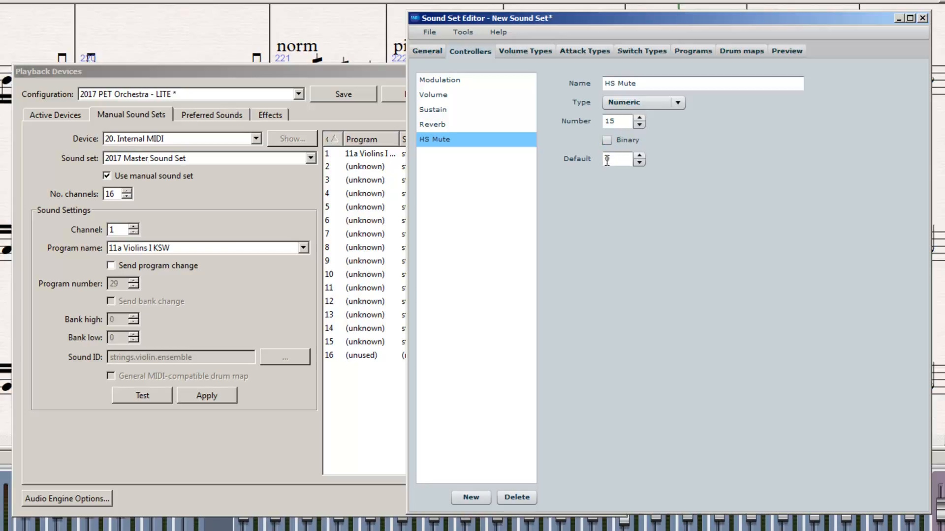
# Try the Binary option on the HS Mute controller and turn it off again
pyautogui.click(606, 140)
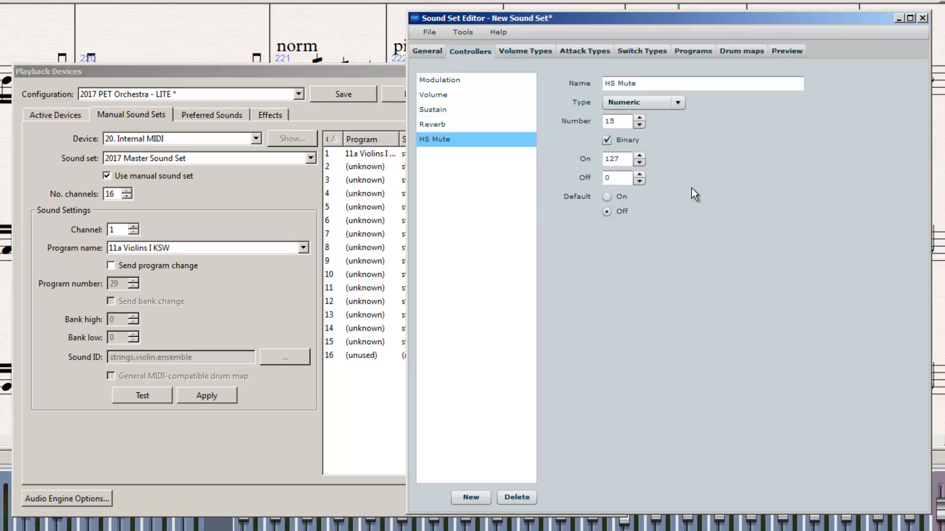
pyautogui.click(607, 141)
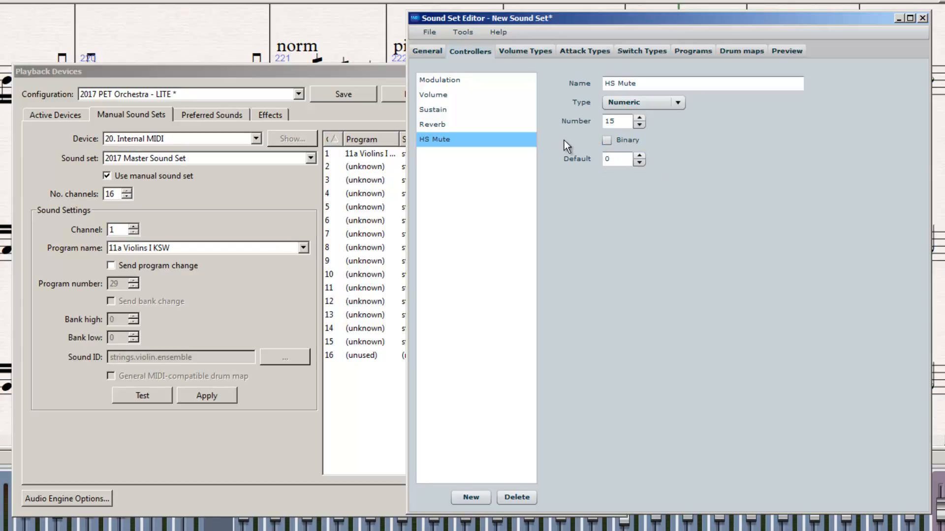
pyautogui.click(617, 160)
# Set the default value of the Volume controller to 127
pyautogui.click(450, 96)
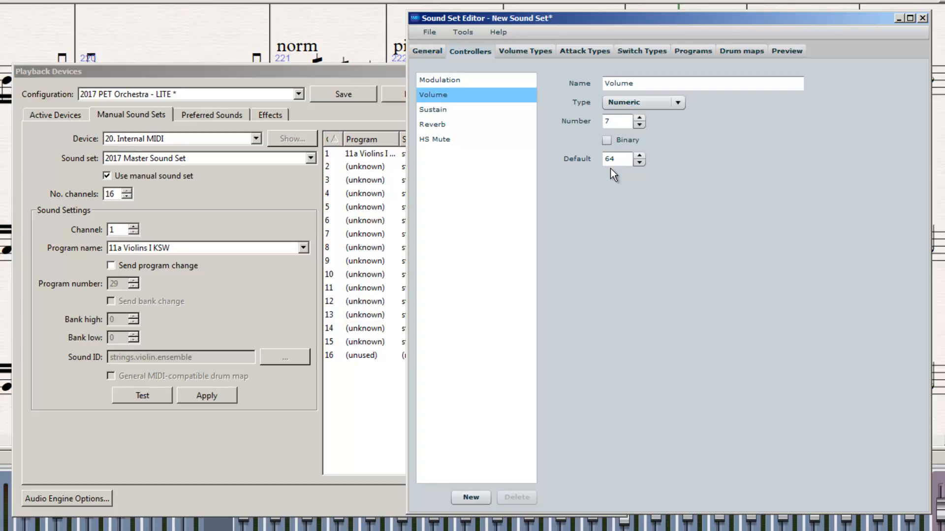
pyautogui.moveTo(620, 160); pyautogui.dragTo(565, 163)
pyautogui.write('127')
pyautogui.click(596, 189)
# Review the Modulation controller, the volume types and the settings of the NoteOnVelocity attack type
pyautogui.click(460, 78)
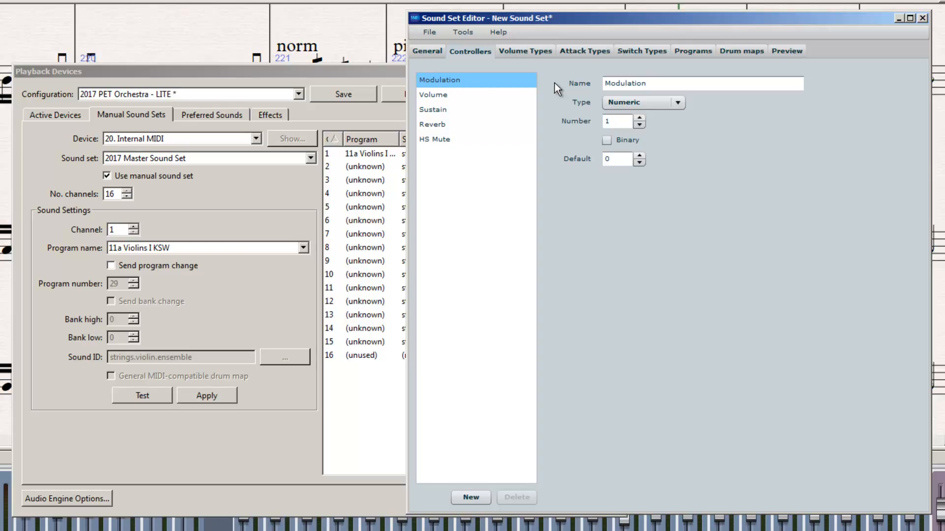
pyautogui.click(514, 54)
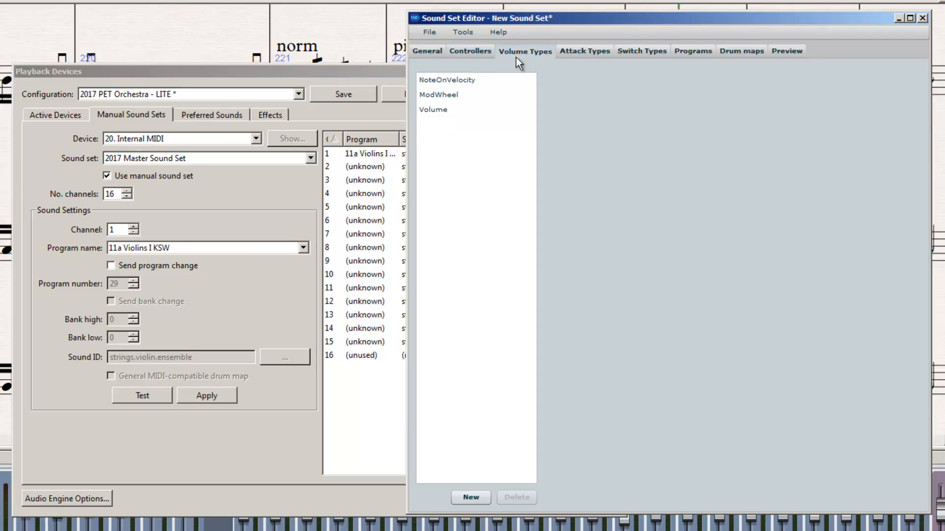
pyautogui.click(571, 54)
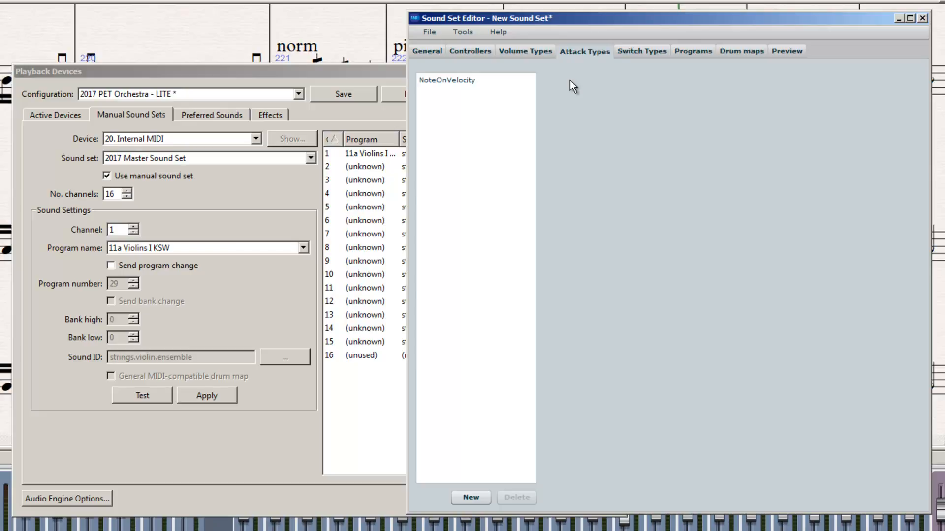
pyautogui.click(468, 76)
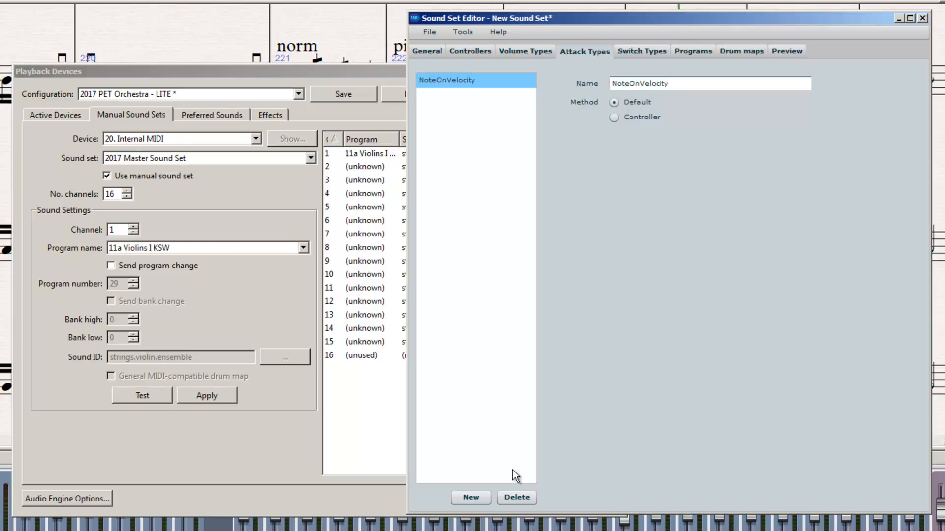
# Add an attack type named MOD that uses the Controller method with the Modulation controller
pyautogui.click(469, 498)
pyautogui.moveTo(691, 84); pyautogui.dragTo(520, 77)
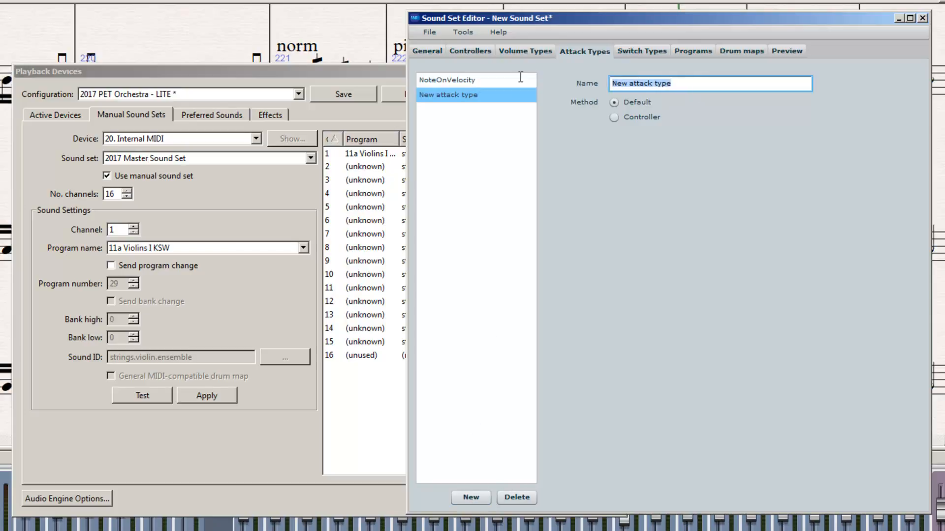
pyautogui.write('MOD')
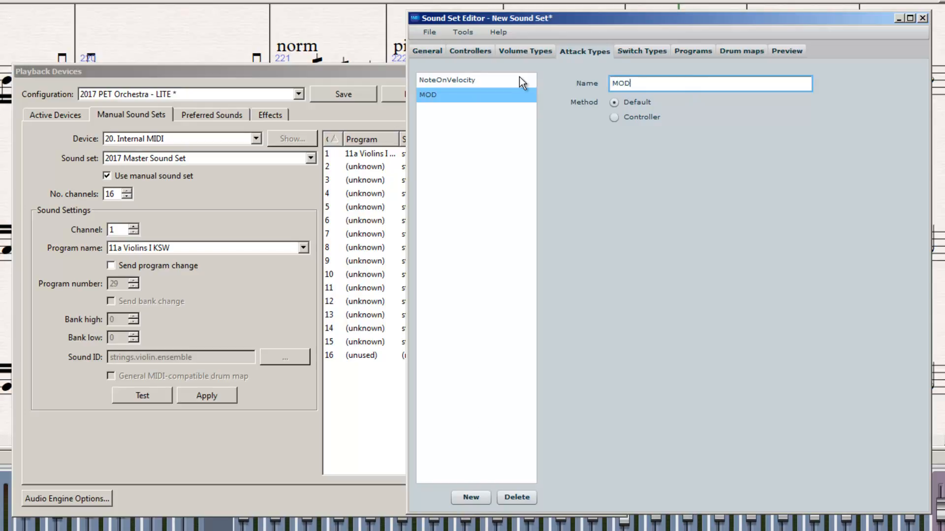
pyautogui.click(595, 133)
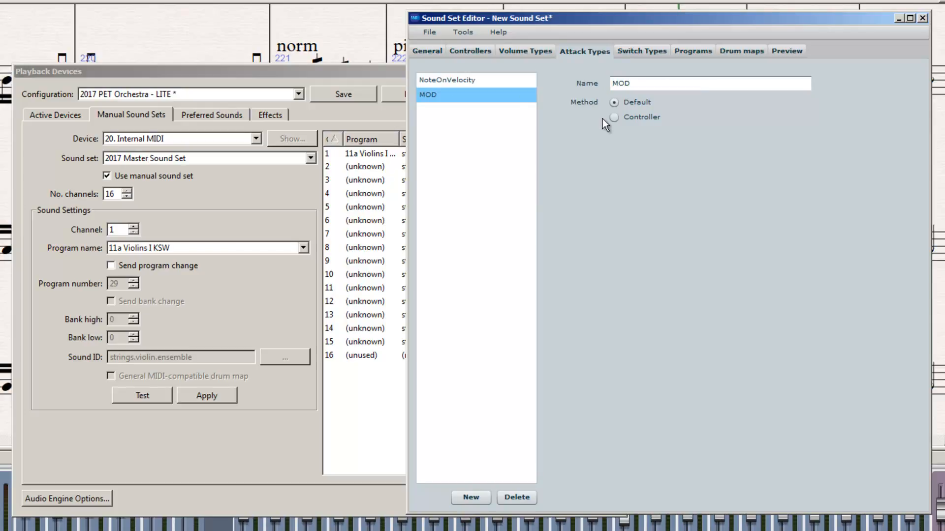
pyautogui.click(614, 118)
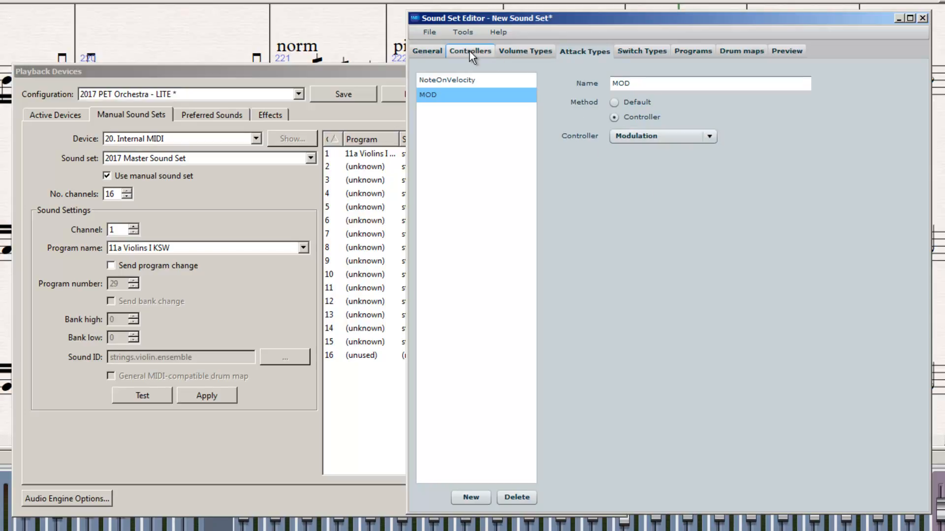
pyautogui.click(710, 139)
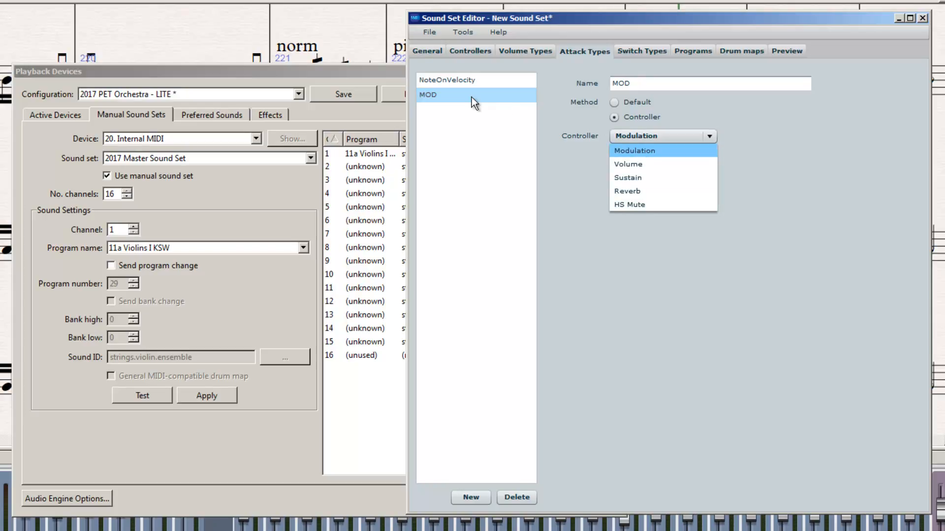
pyautogui.click(626, 150)
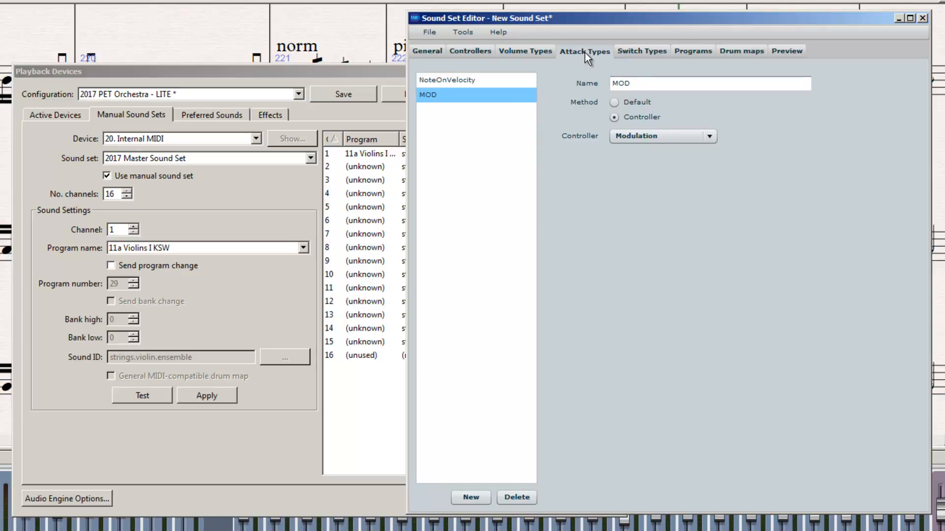
# Review the method and controller of each volume type, comparing them with the MOD attack type and the list of controllers
pyautogui.click(513, 48)
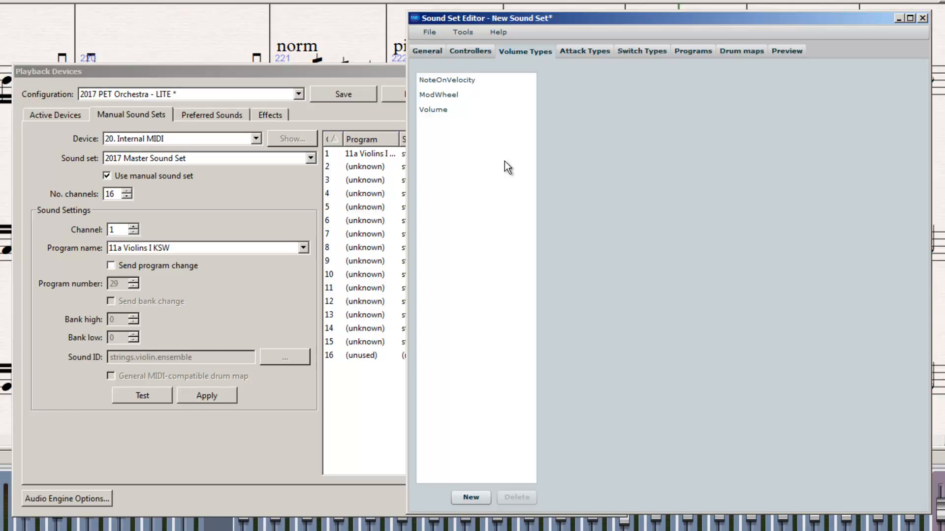
pyautogui.click(468, 78)
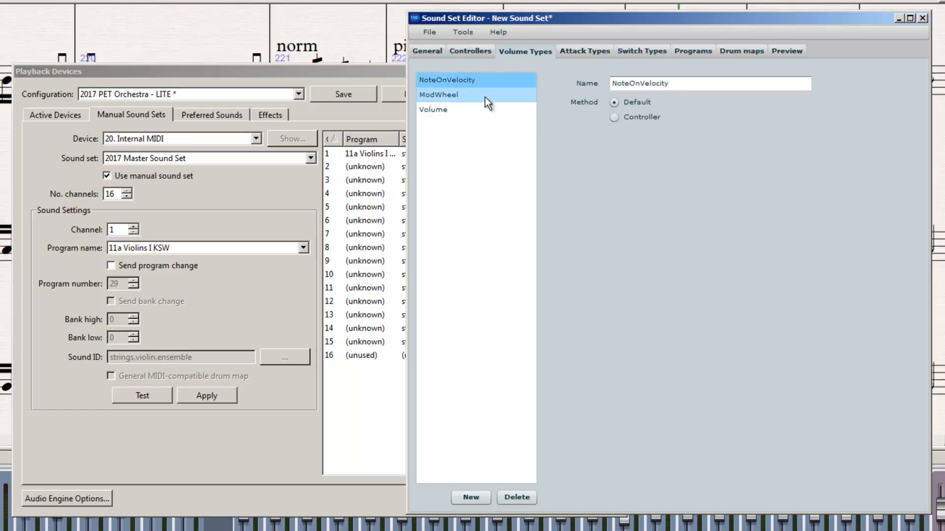
pyautogui.click(469, 96)
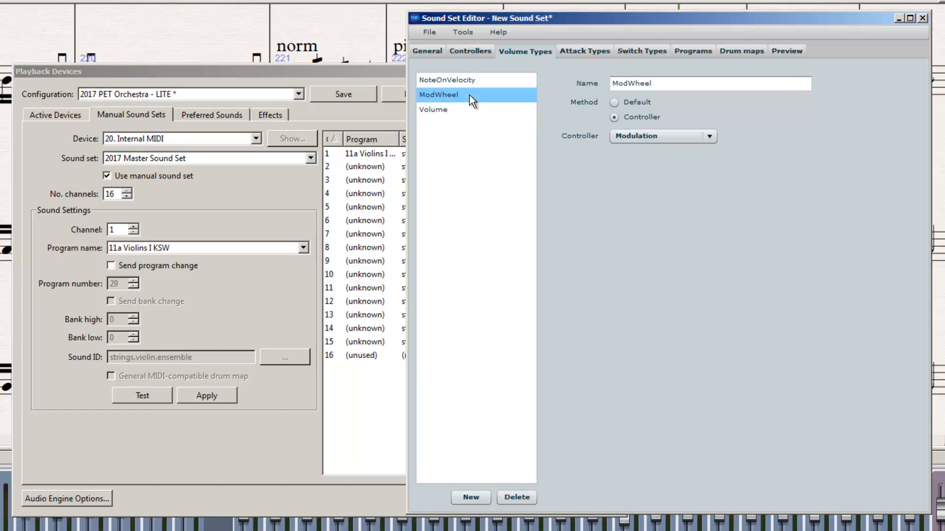
pyautogui.click(433, 108)
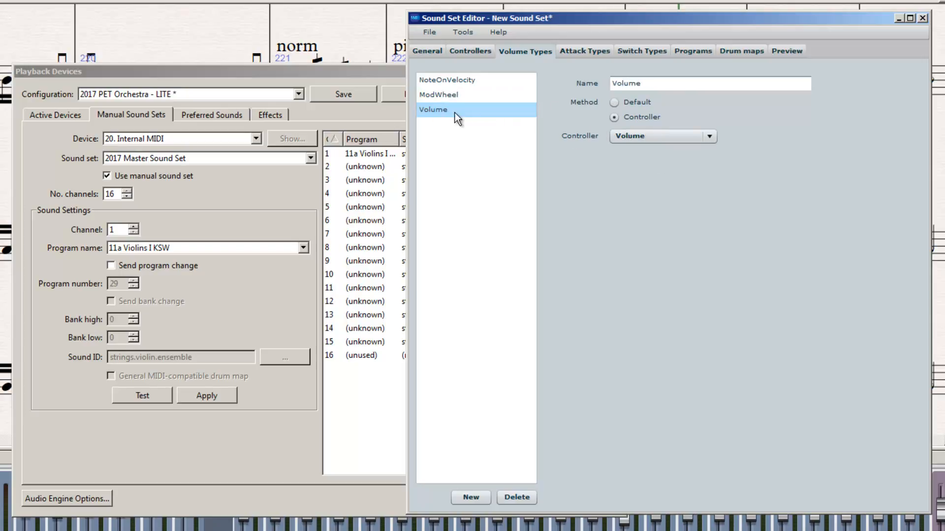
pyautogui.click(575, 52)
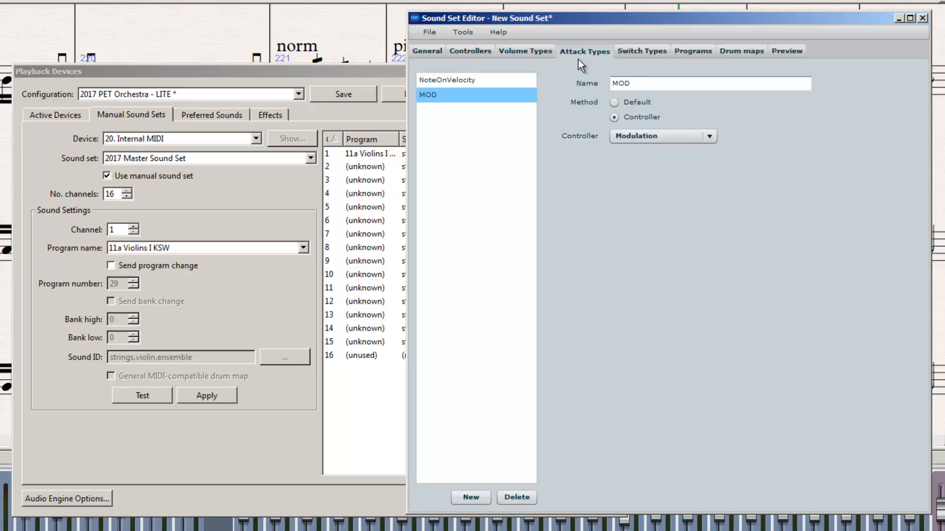
pyautogui.click(521, 51)
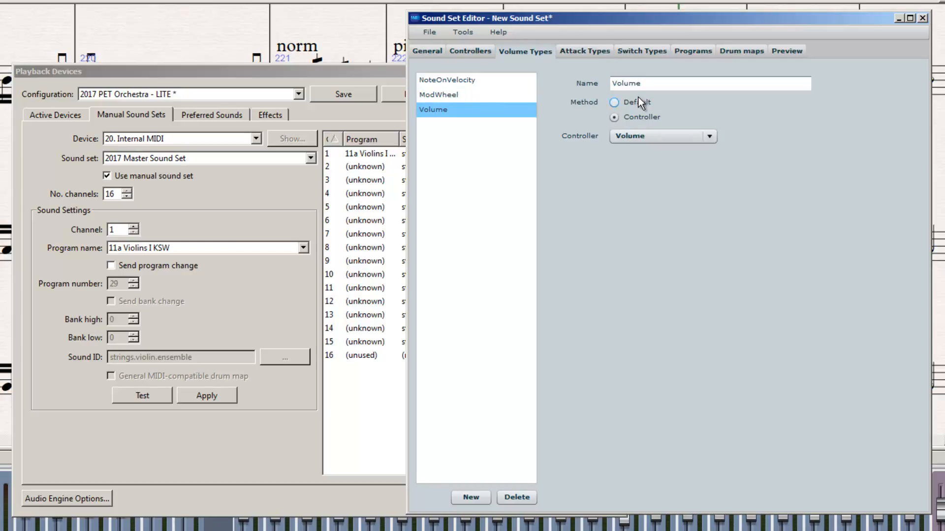
pyautogui.click(614, 117)
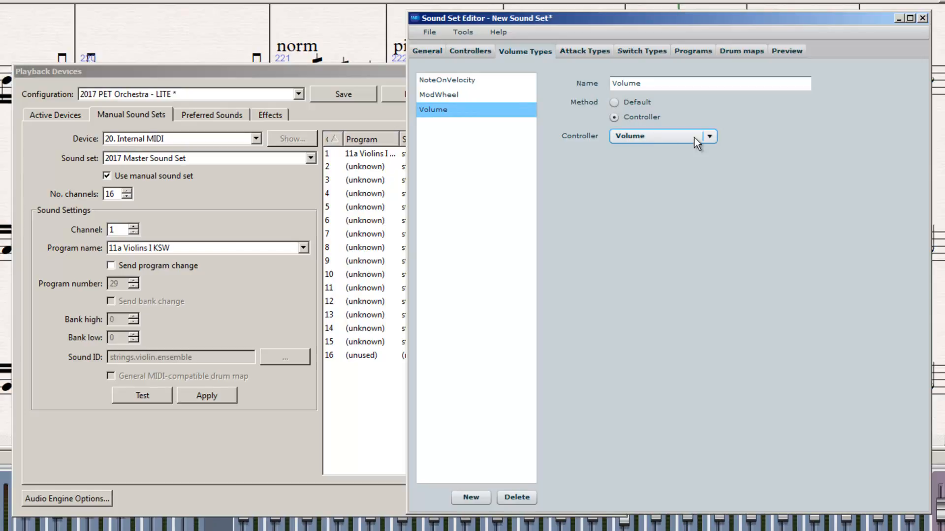
pyautogui.click(712, 136)
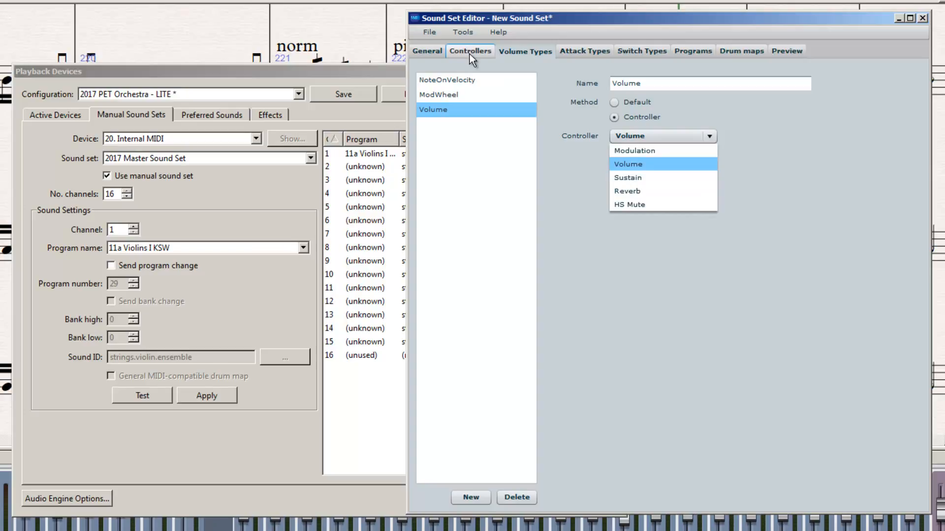
pyautogui.click(603, 271)
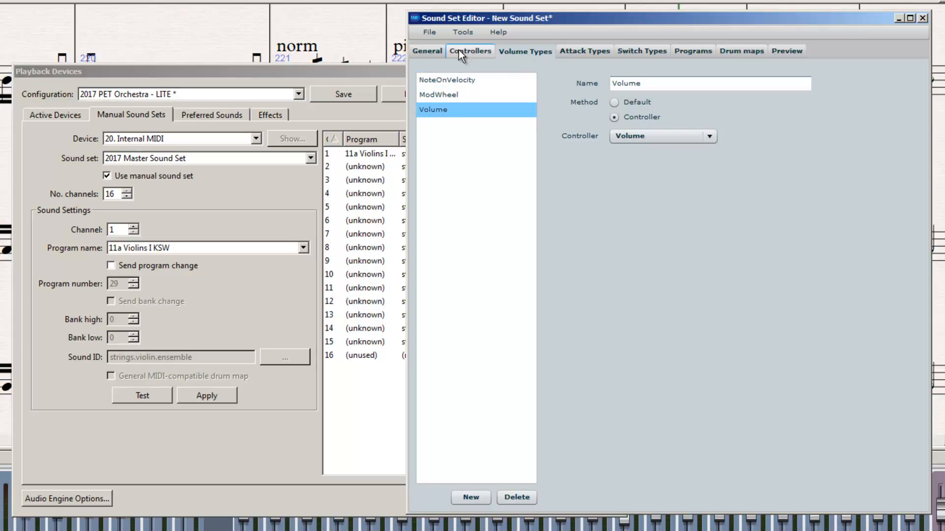
pyautogui.click(571, 52)
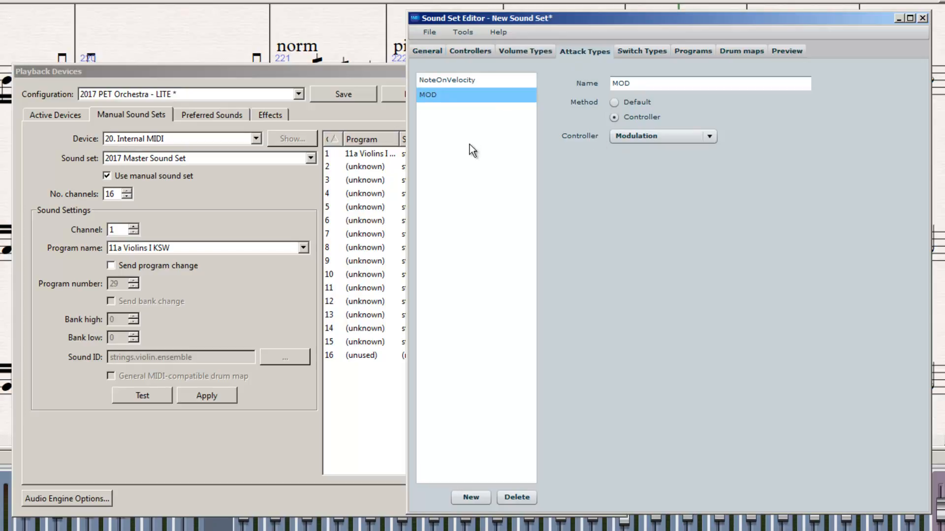
pyautogui.click(471, 50)
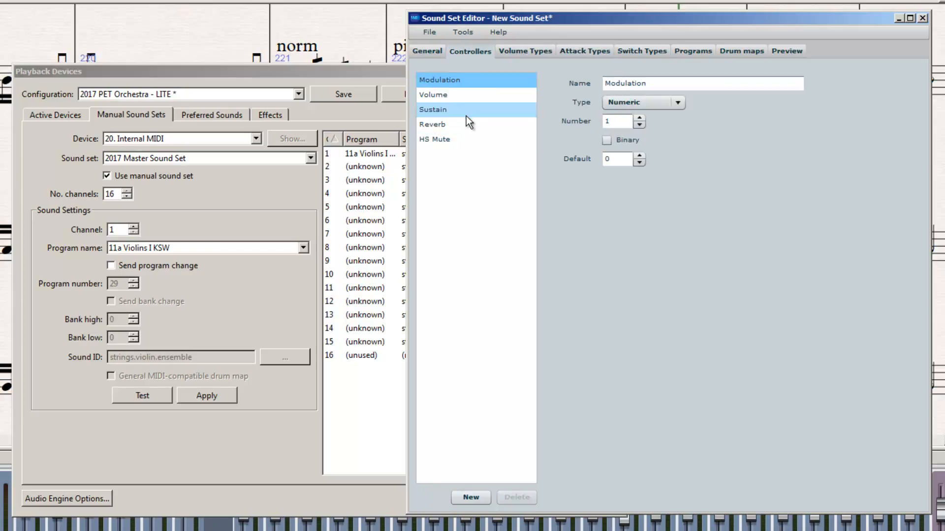
pyautogui.click(513, 53)
pyautogui.click(571, 49)
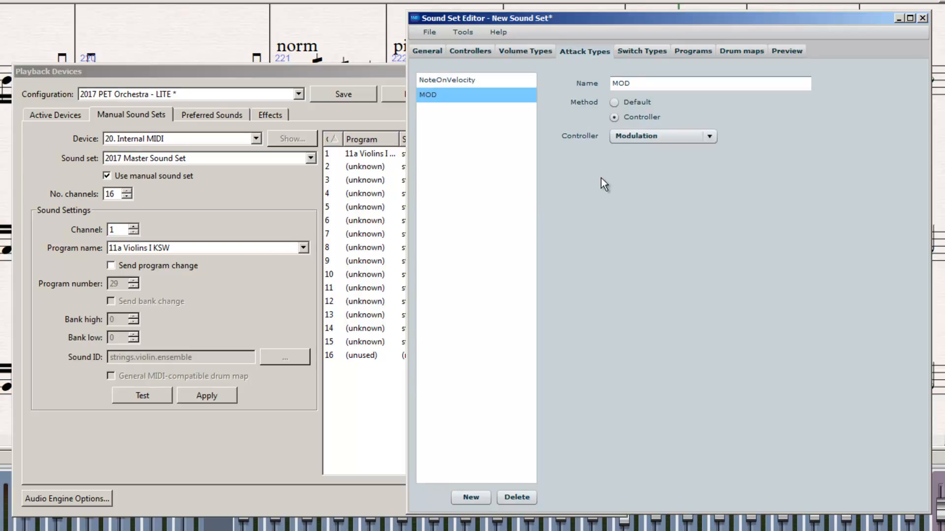
# Create a switch type named Solo Flute KSW and add a sound ID change entry to it
pyautogui.click(643, 53)
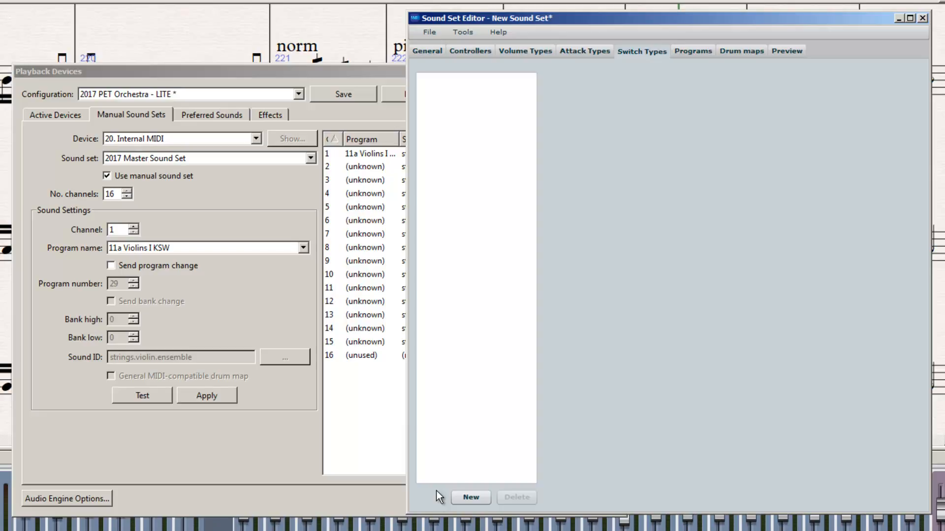
pyautogui.click(463, 500)
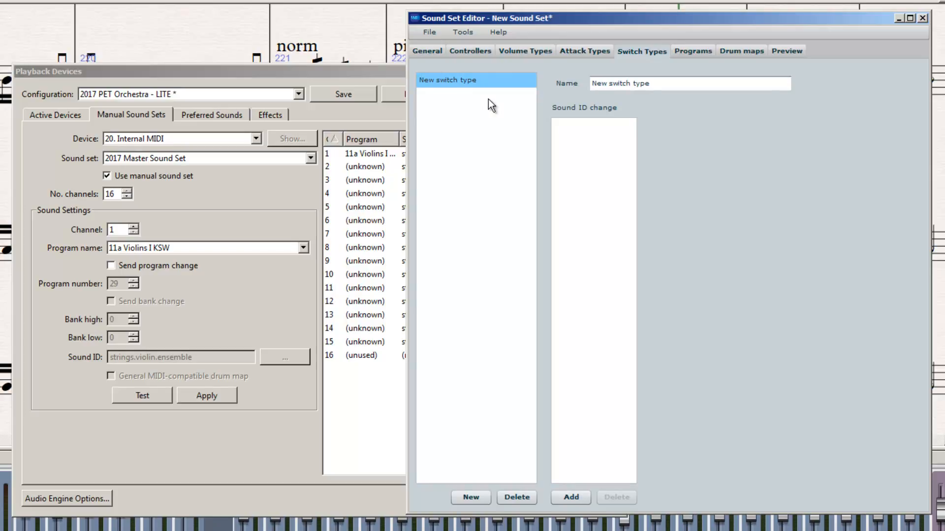
pyautogui.click(599, 85)
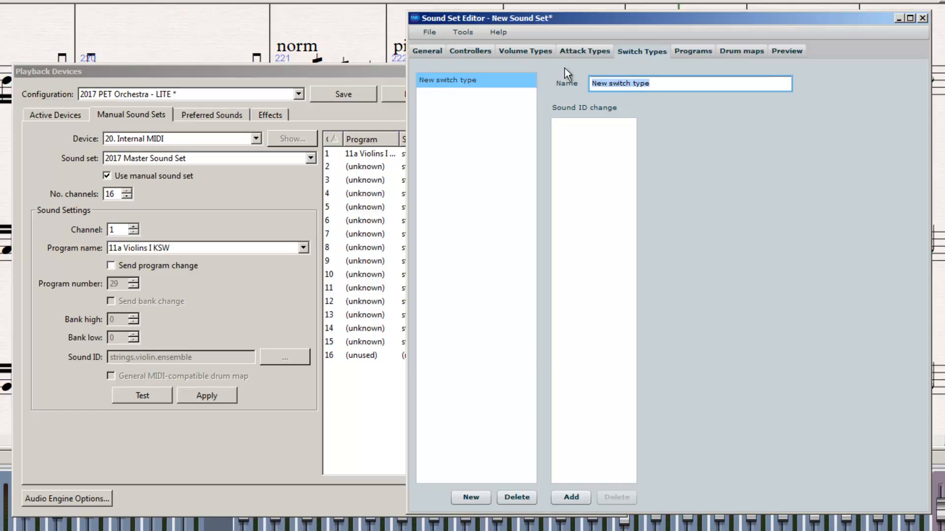
pyautogui.write('S')
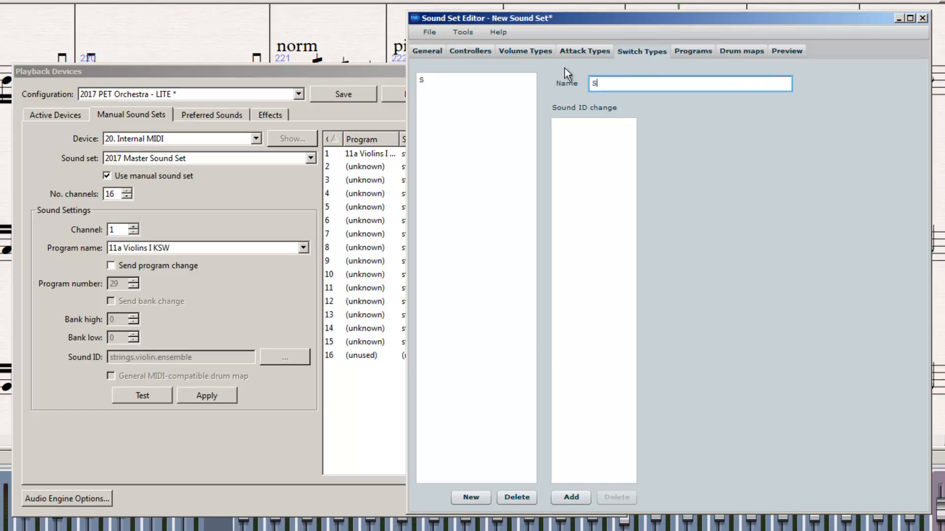
pyautogui.write('olo Flute KSW')
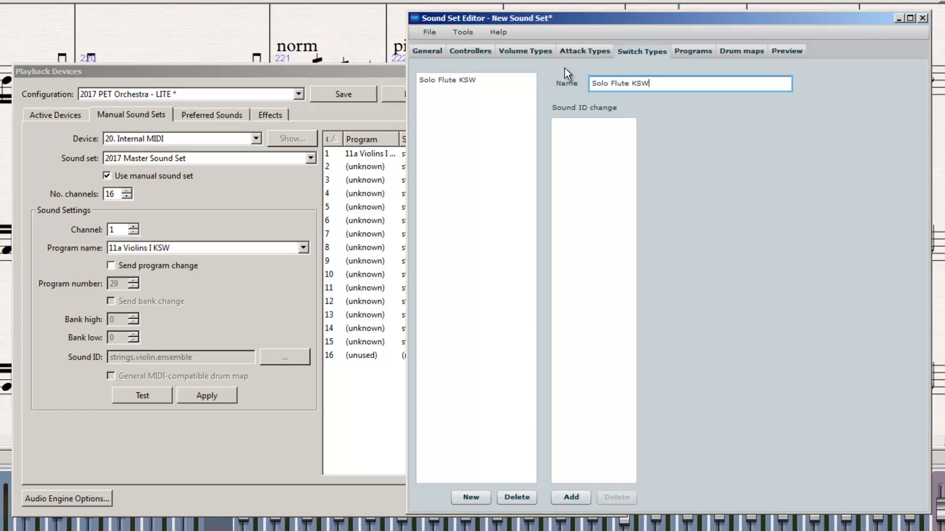
pyautogui.click(566, 95)
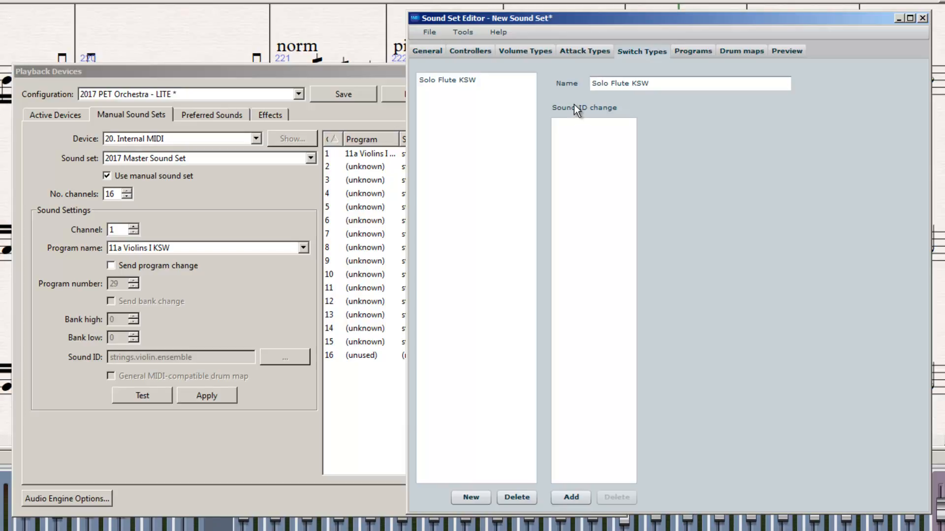
pyautogui.click(507, 84)
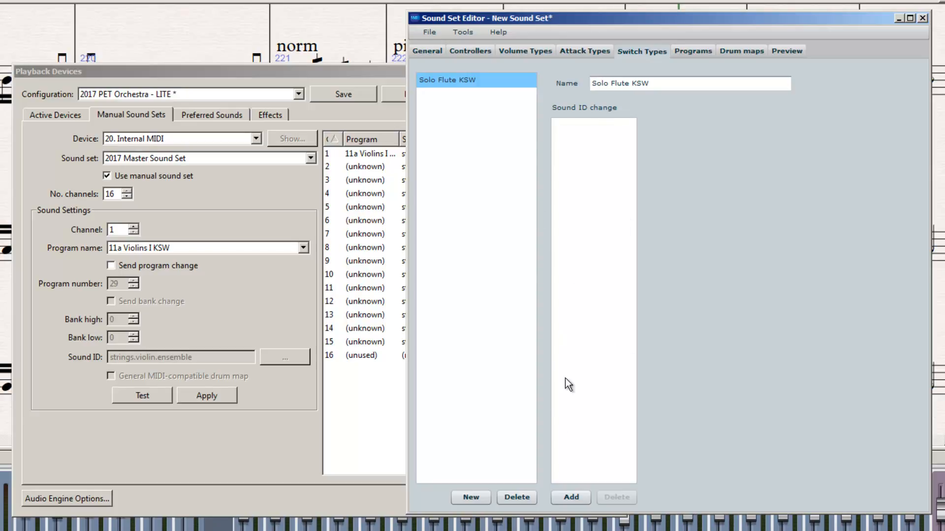
pyautogui.click(562, 498)
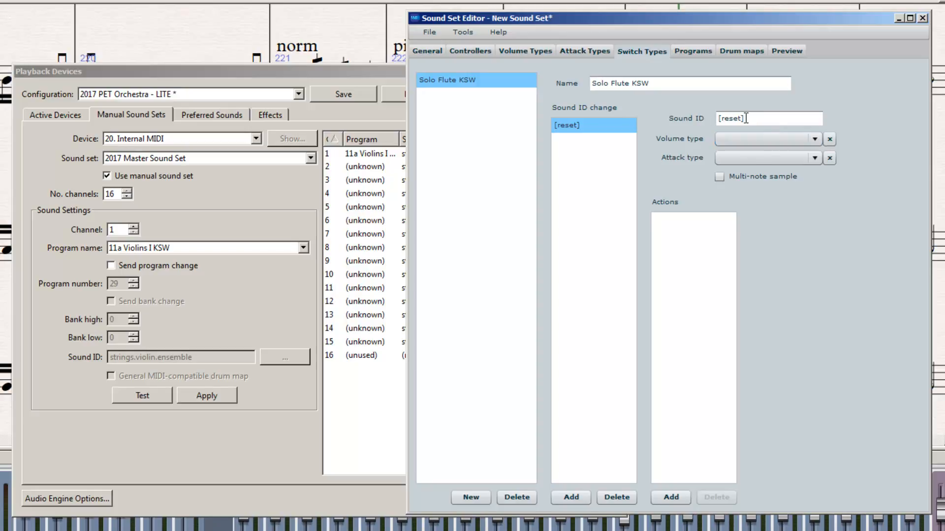
# Examine the volume and attack types offered for the Solo Flute KSW sound ID change and compare them with their definitions
pyautogui.click(813, 140)
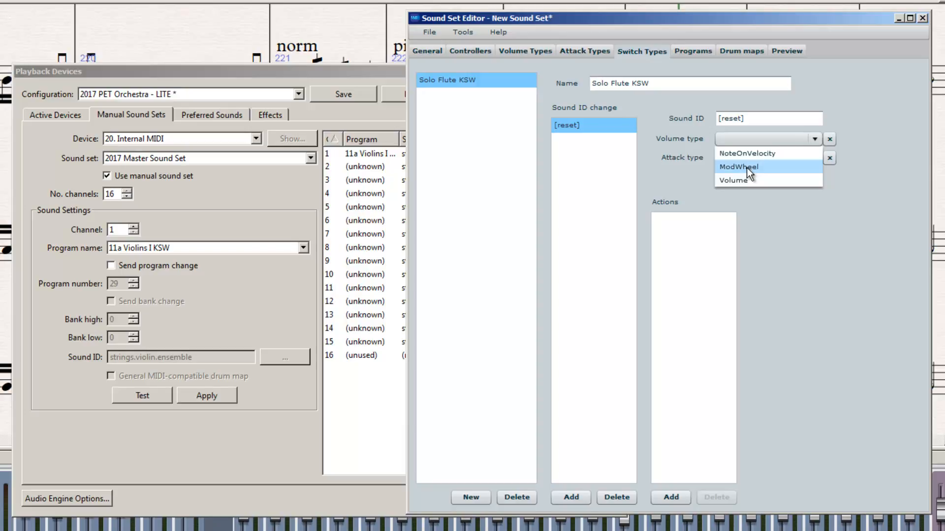
pyautogui.click(668, 129)
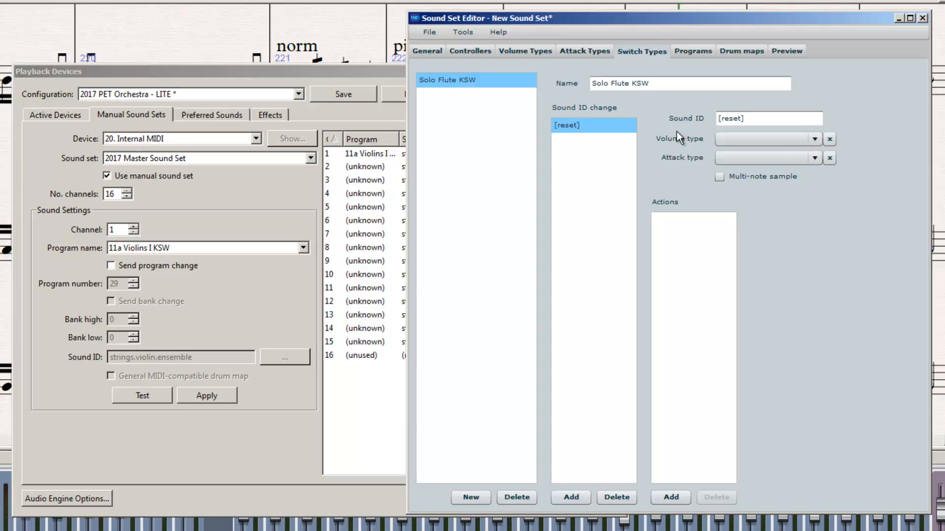
pyautogui.click(526, 51)
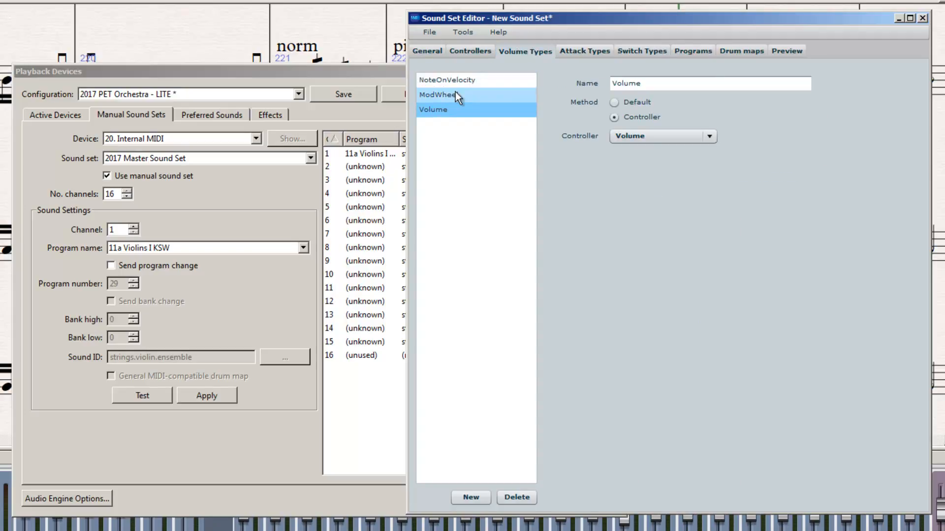
pyautogui.click(472, 80)
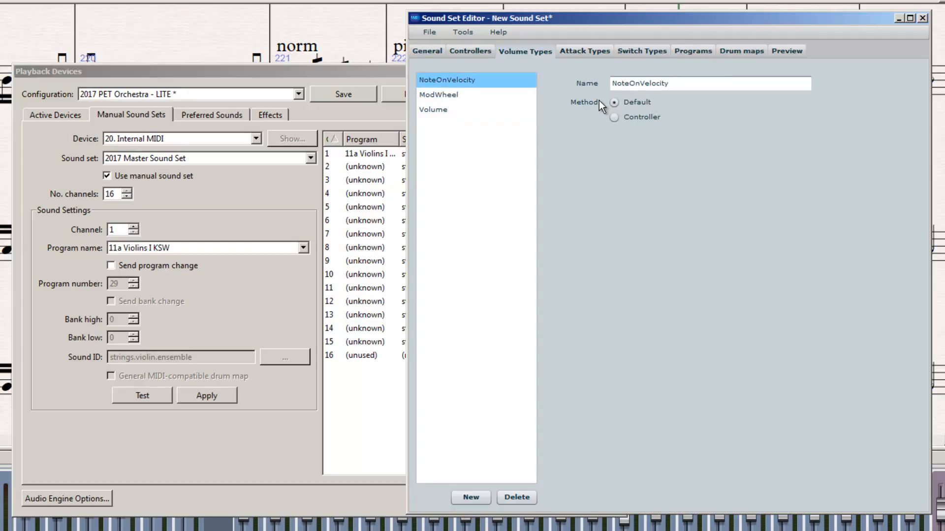
pyautogui.click(634, 53)
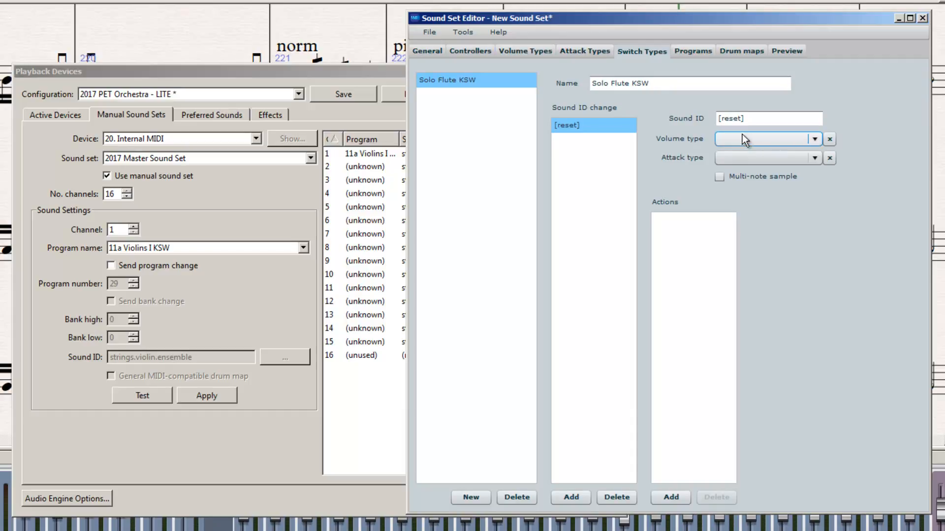
pyautogui.click(521, 49)
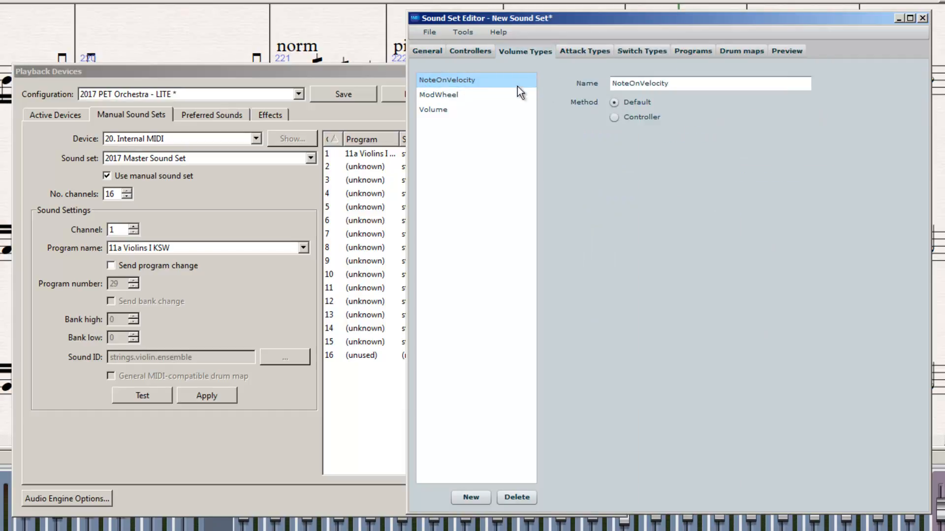
pyautogui.click(623, 51)
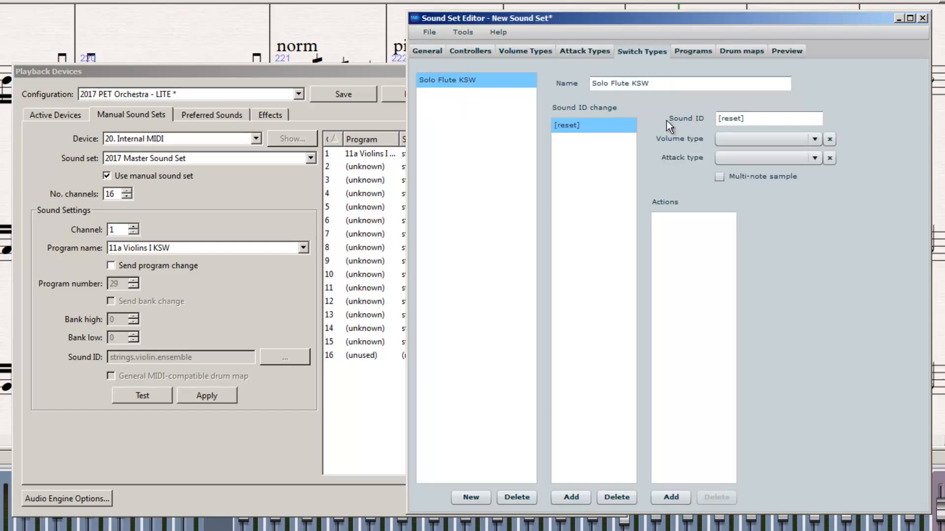
pyautogui.click(746, 158)
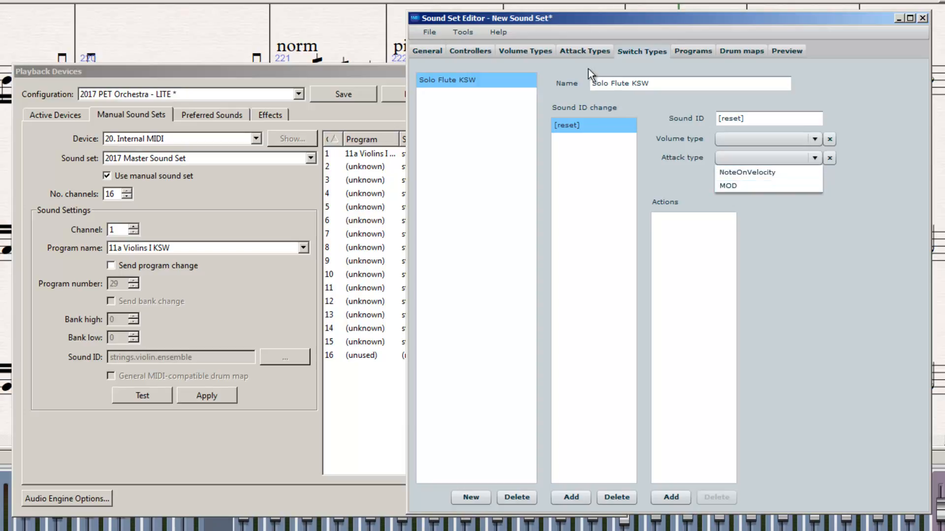
pyautogui.click(586, 52)
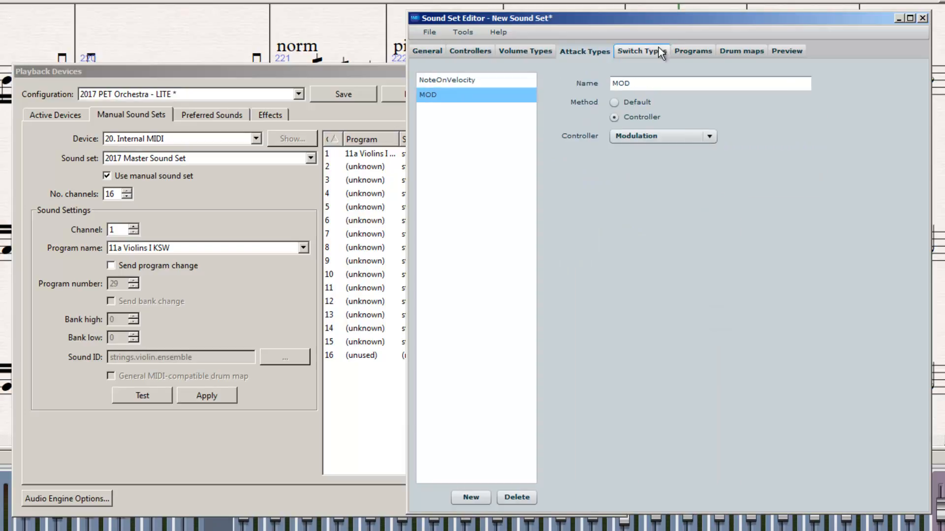
# Set the attack type of the [reset] sound ID change in Solo Flute KSW to MOD
pyautogui.click(634, 53)
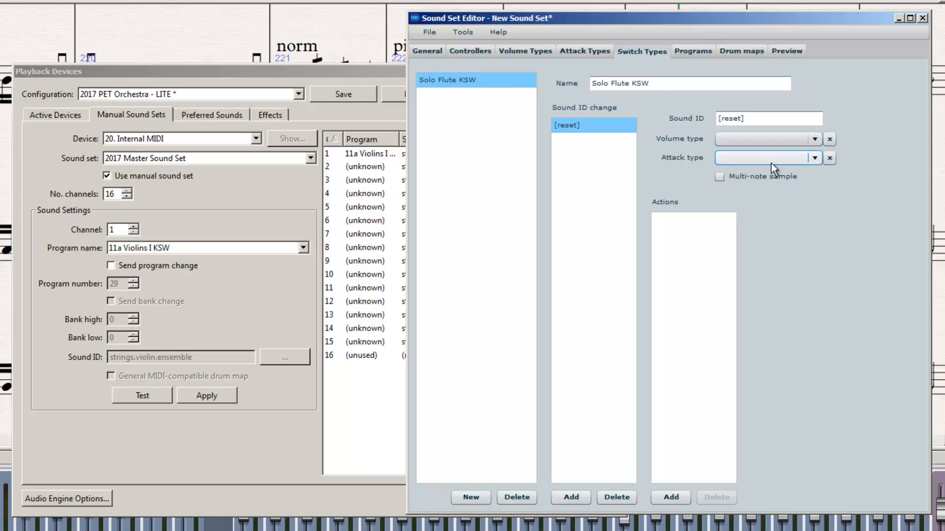
pyautogui.click(568, 49)
pyautogui.click(485, 79)
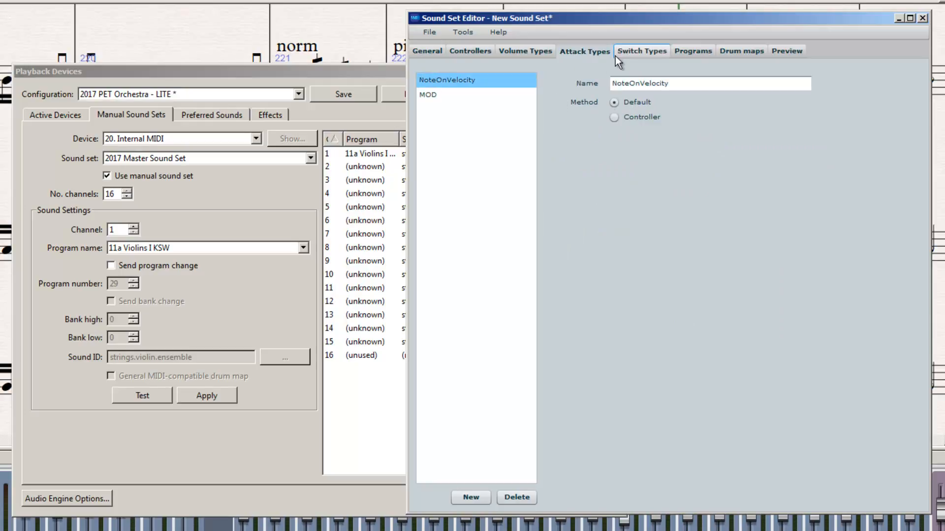
pyautogui.click(629, 50)
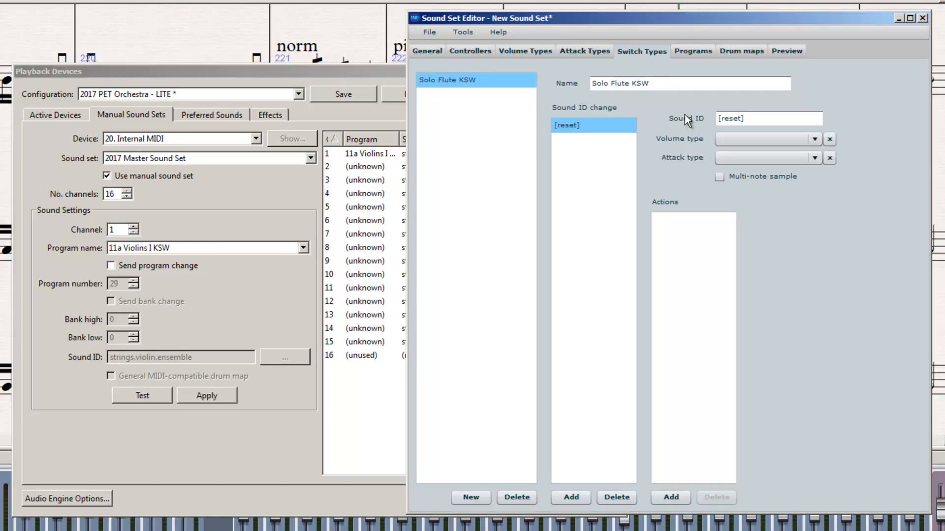
pyautogui.click(719, 156)
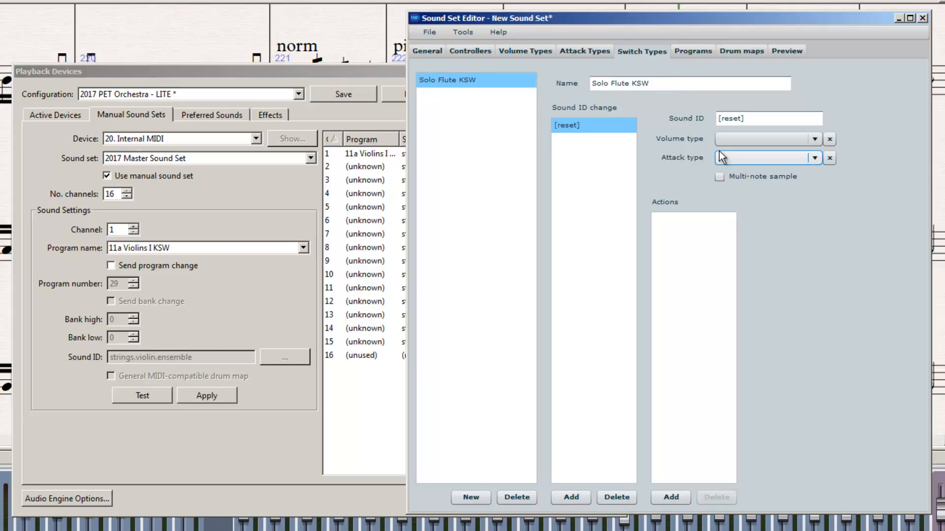
pyautogui.click(814, 158)
pyautogui.click(782, 184)
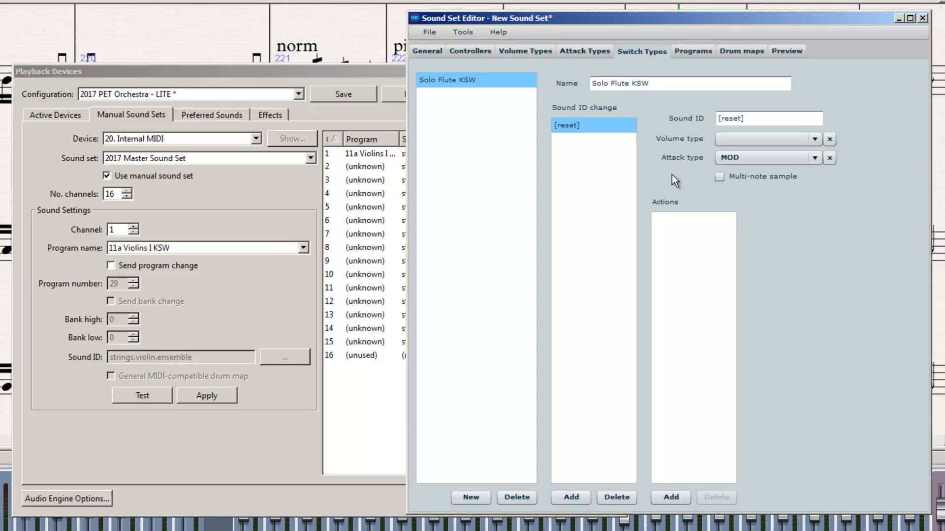
# Switch the MOD attack type's method to Default and back to Controller with Modulation
pyautogui.click(578, 51)
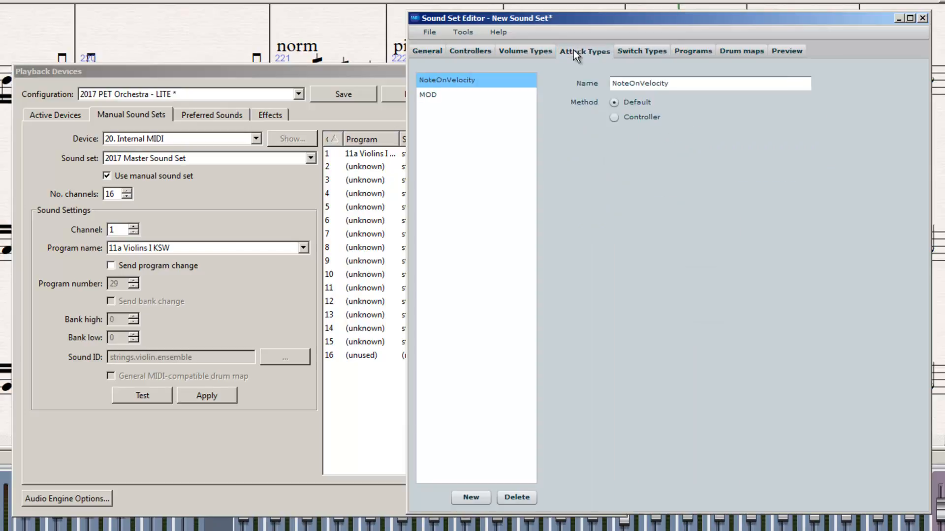
pyautogui.click(519, 97)
pyautogui.click(614, 103)
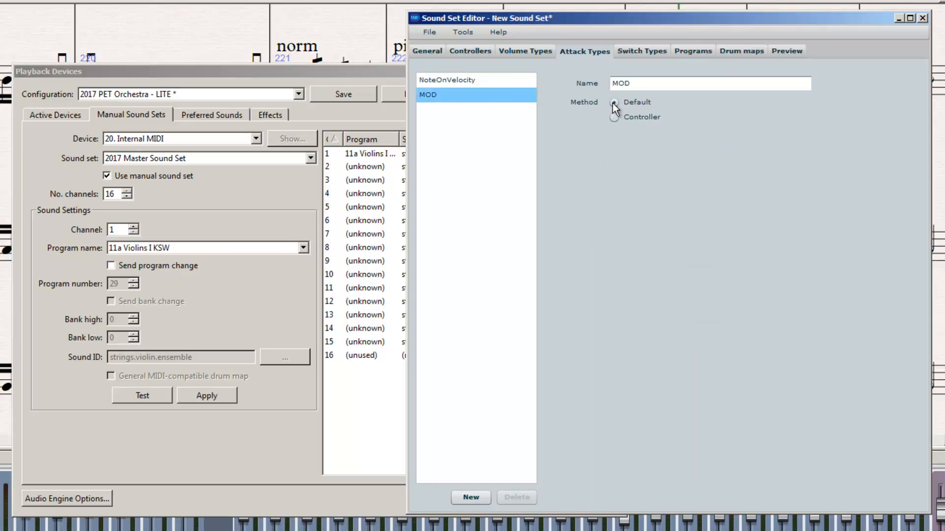
pyautogui.click(613, 118)
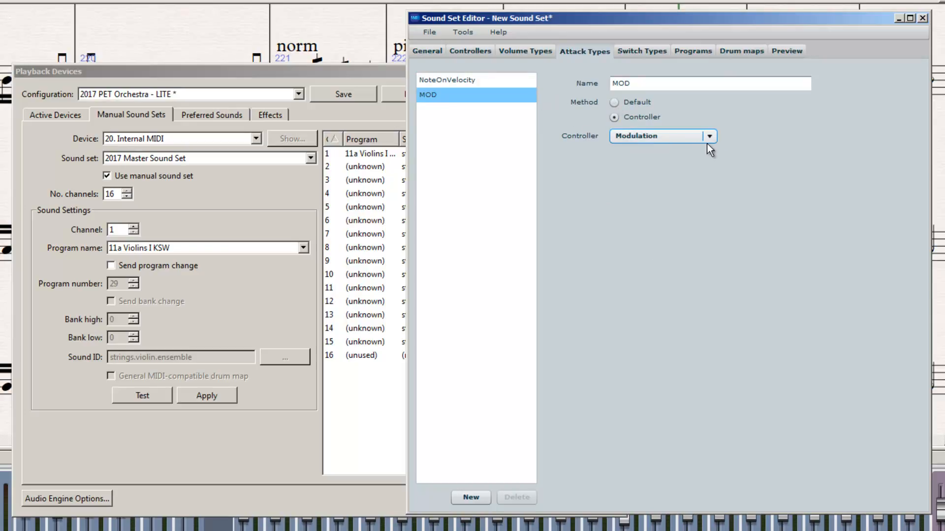
# Clear the attack type from the [reset] sound ID change of Solo Flute KSW
pyautogui.click(628, 56)
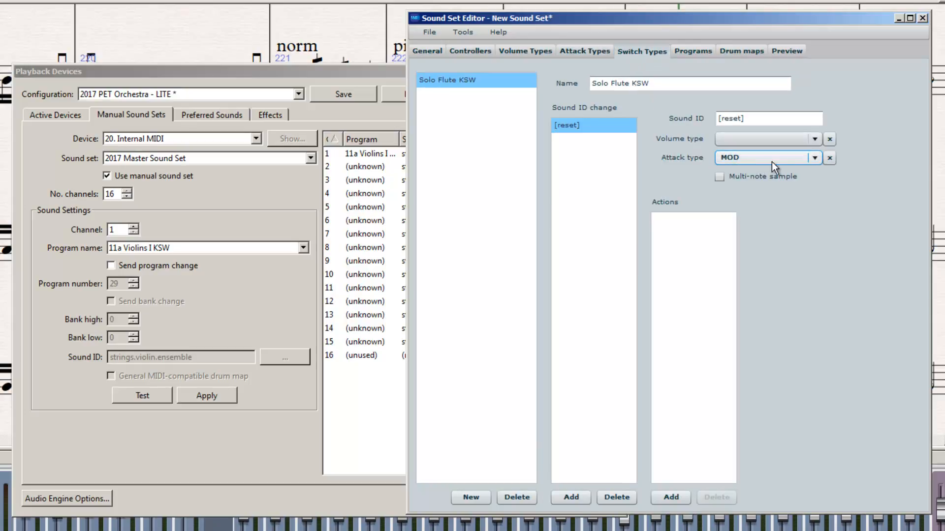
pyautogui.click(815, 158)
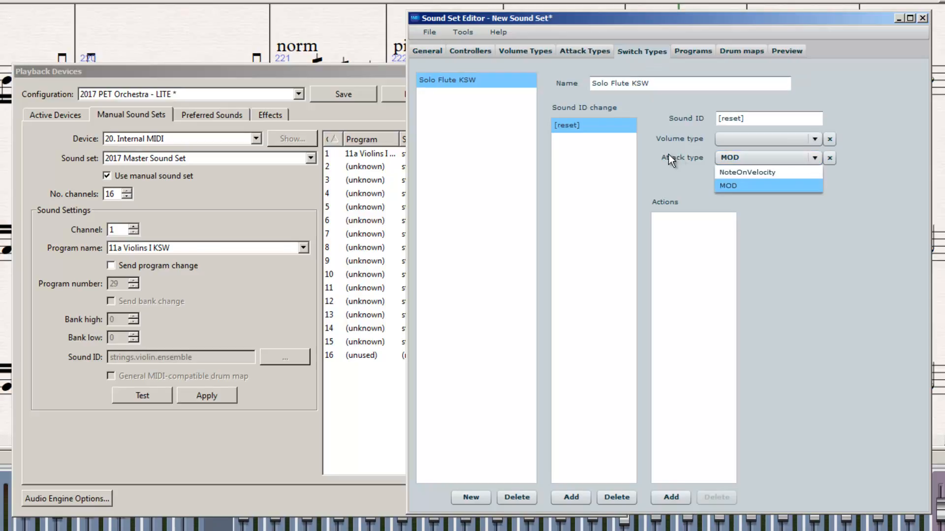
pyautogui.click(830, 158)
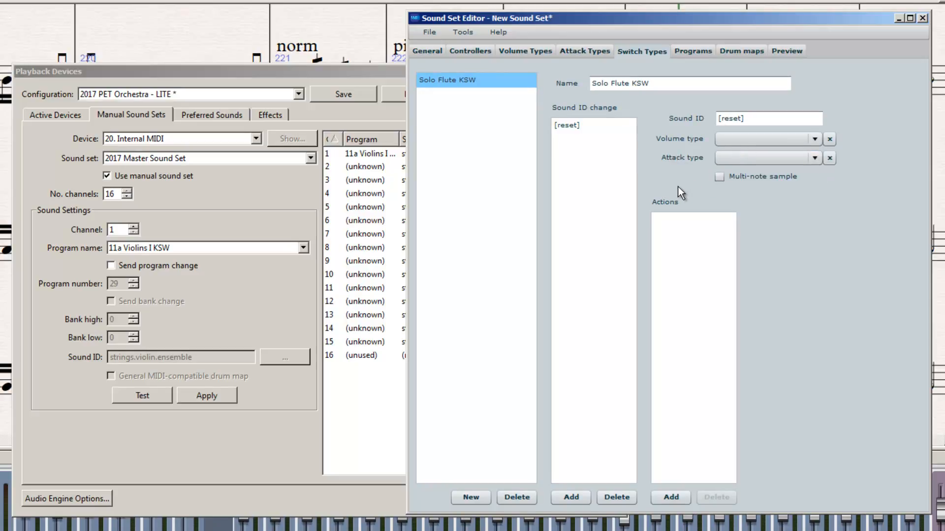
# Add a keyswitch action to the [reset] sound ID change with key D and octave 1
pyautogui.click(565, 131)
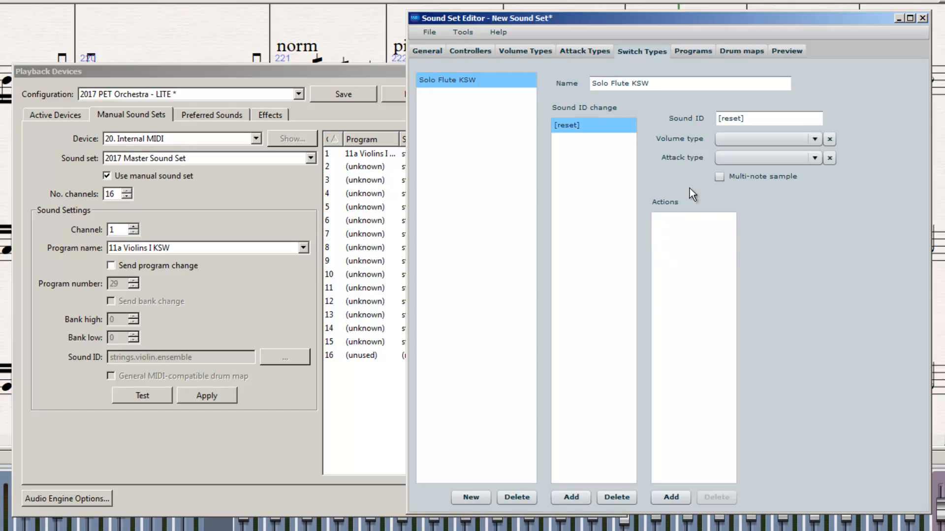
pyautogui.click(664, 497)
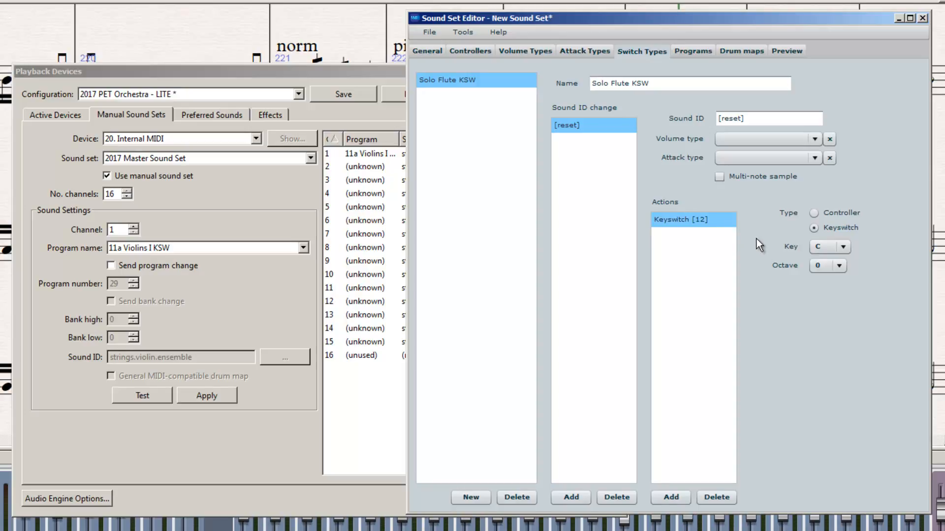
pyautogui.click(843, 248)
pyautogui.click(823, 287)
pyautogui.click(838, 266)
pyautogui.click(824, 307)
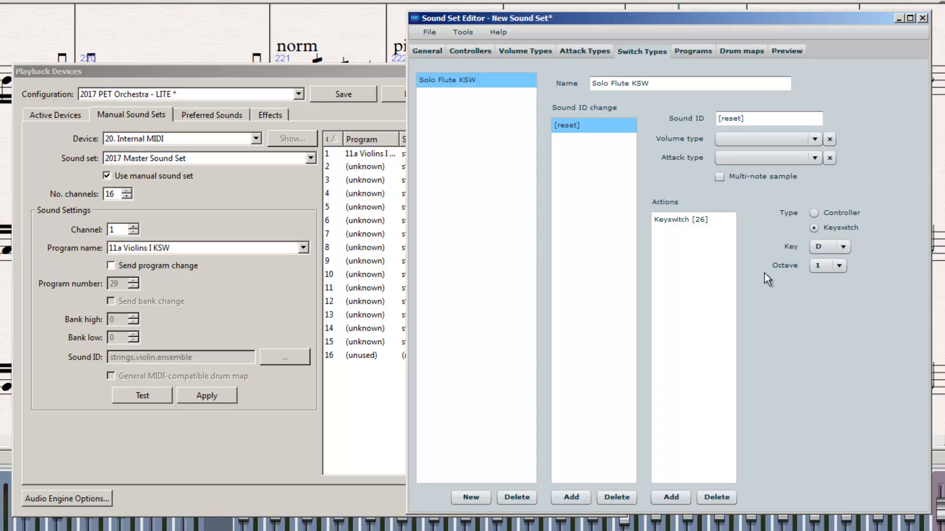
# Add a second action to the [reset] sound ID change that sets the Modulation controller to value 64
pyautogui.click(694, 217)
pyautogui.click(659, 494)
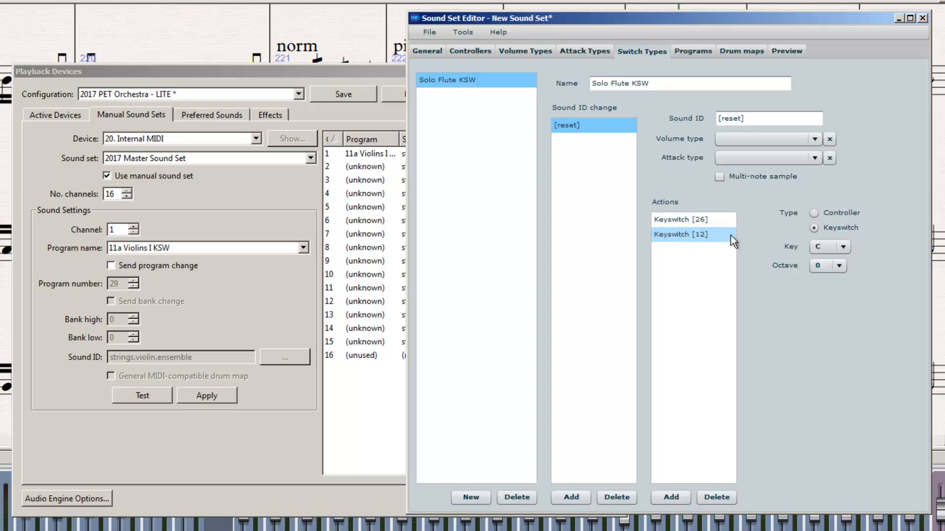
pyautogui.click(813, 215)
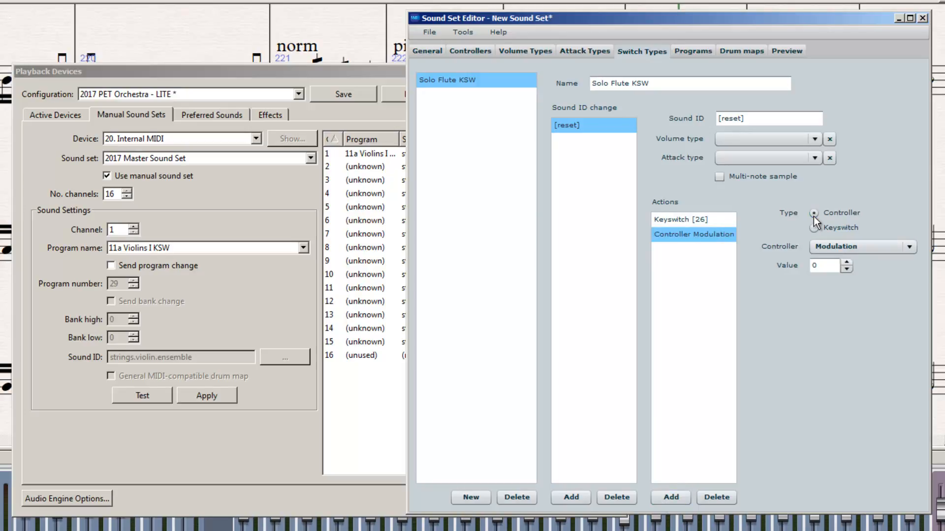
pyautogui.click(657, 239)
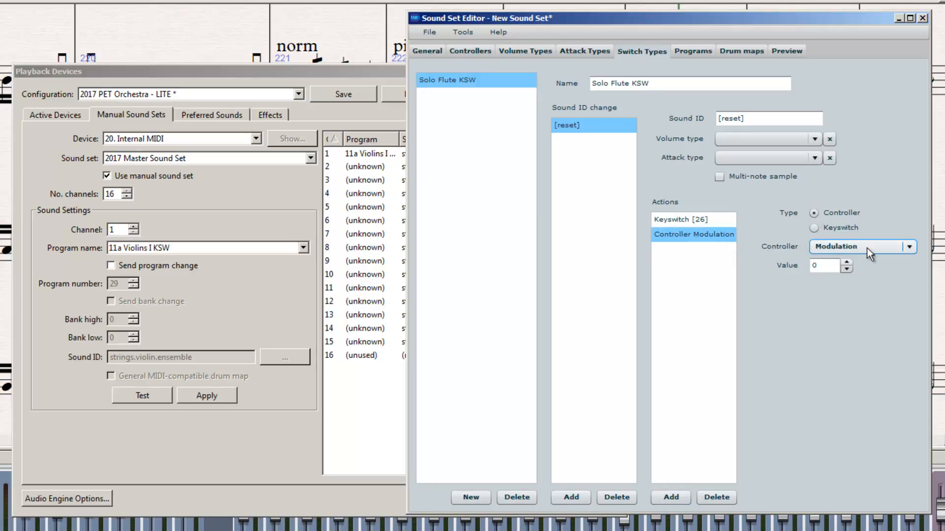
pyautogui.click(822, 265)
pyautogui.write('64')
pyautogui.press('Return')
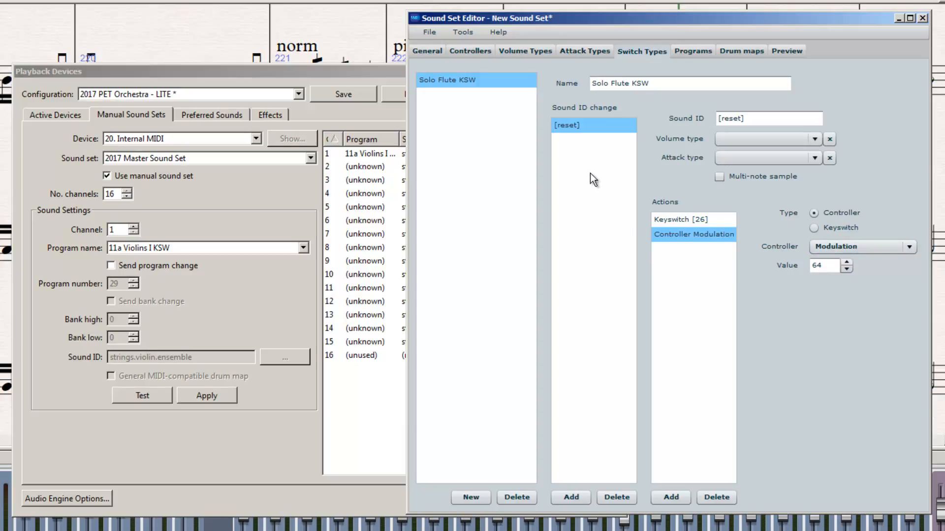
# Add another sound ID change to Solo Flute KSW and set its sound ID to +mute
pyautogui.click(571, 497)
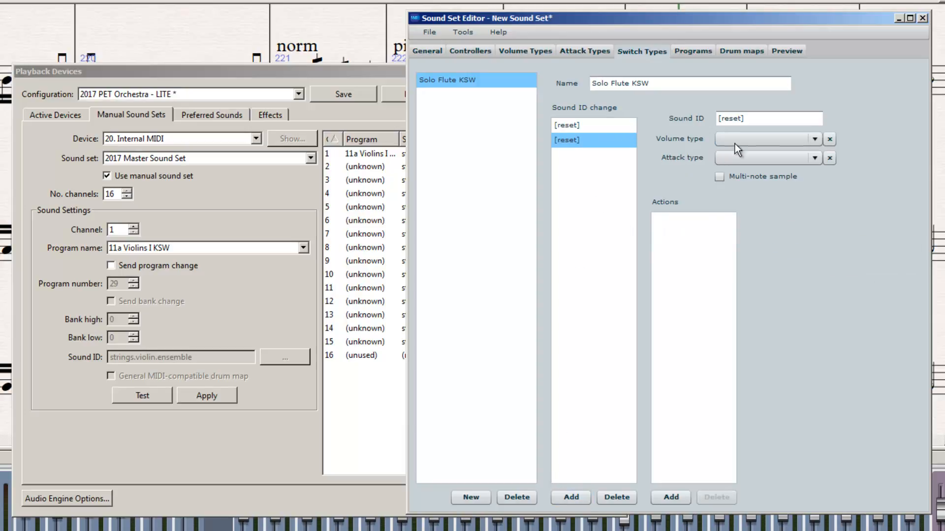
pyautogui.click(759, 118)
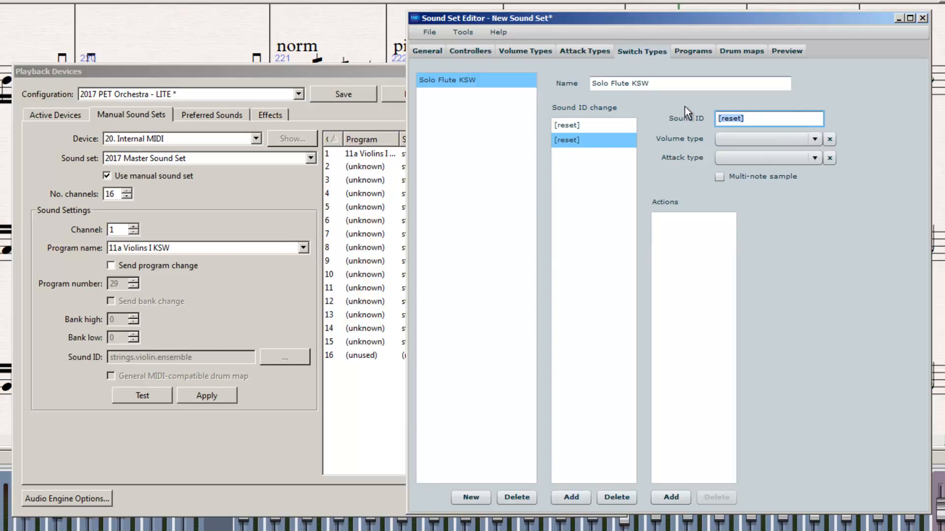
pyautogui.write('+mute')
pyautogui.click(655, 180)
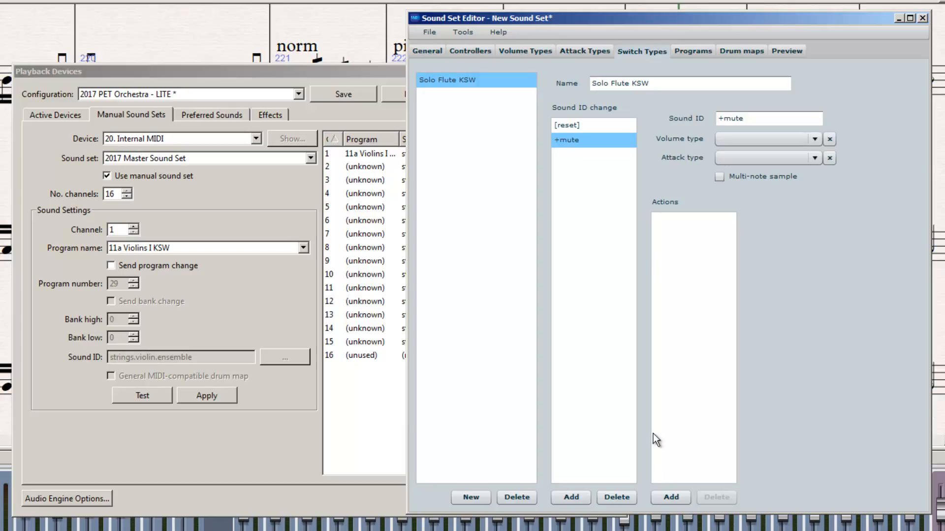
# Add an action to the +mute sound ID change that sets the HS Mute controller to value 127
pyautogui.click(662, 498)
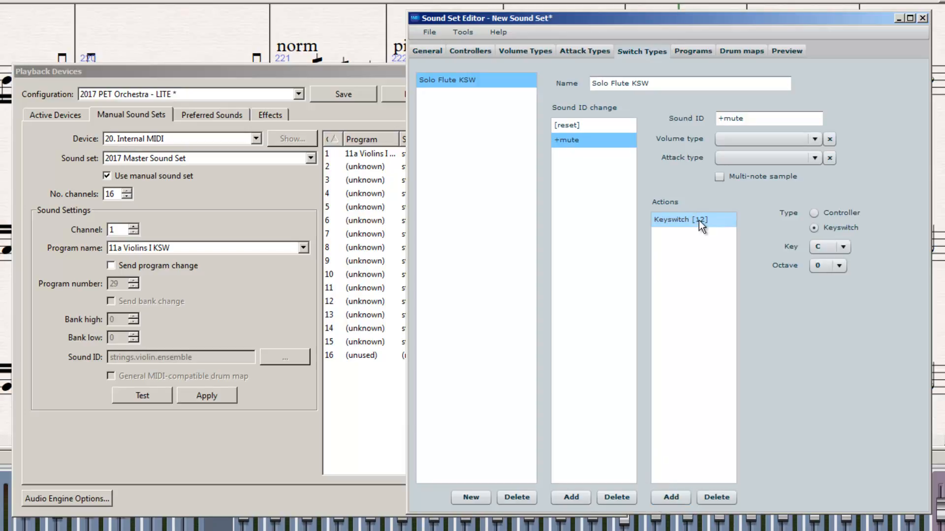
pyautogui.click(814, 215)
pyautogui.click(826, 248)
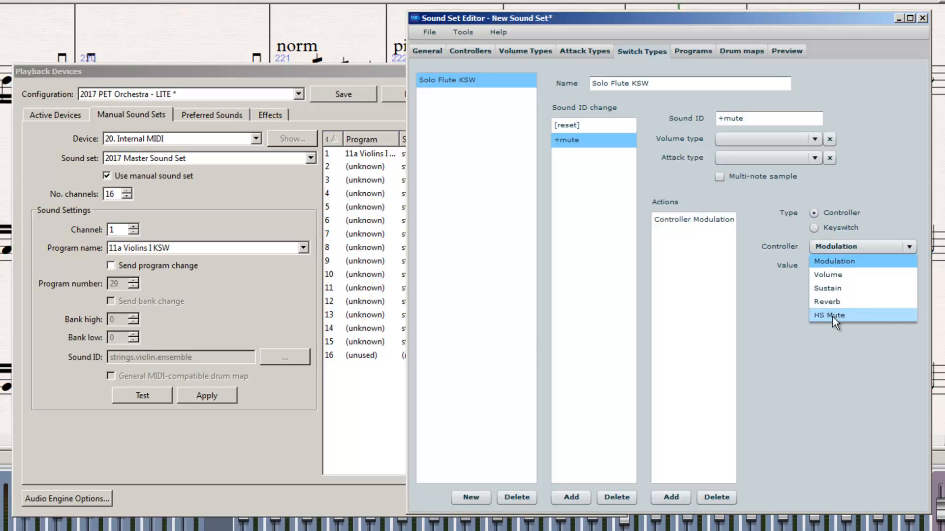
pyautogui.click(833, 317)
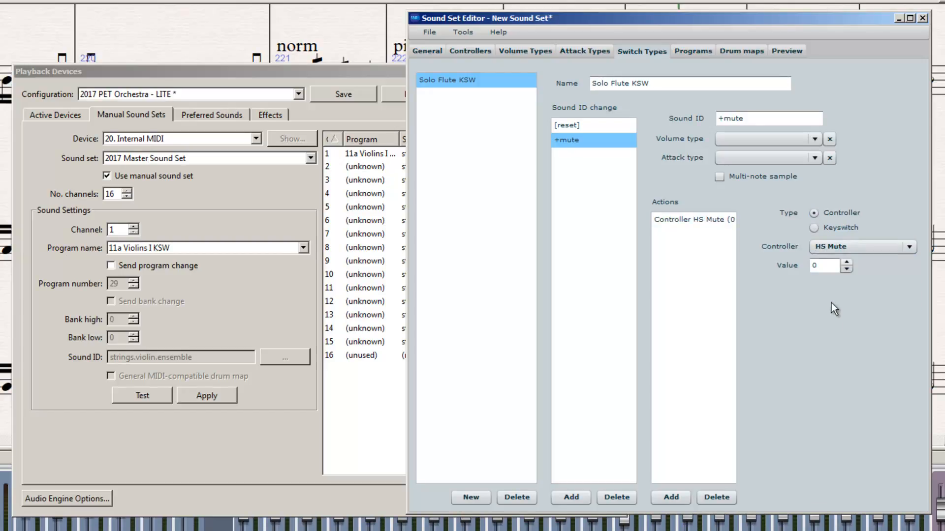
pyautogui.click(825, 266)
pyautogui.write('127')
pyautogui.click(814, 333)
# Review the [reset] entry's volume and attack type choices and its two actions, and compare the Solo Flute KSW switch type with the program list
pyautogui.click(606, 126)
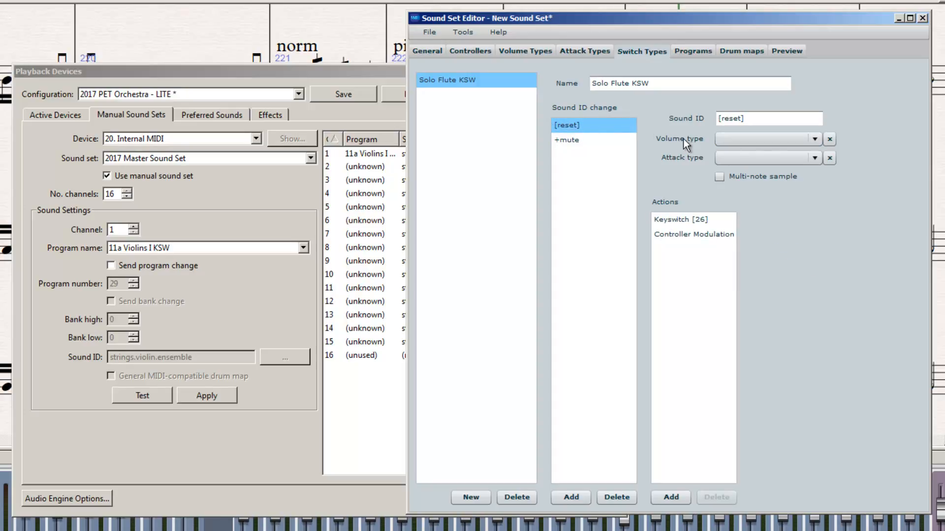
pyautogui.click(813, 140)
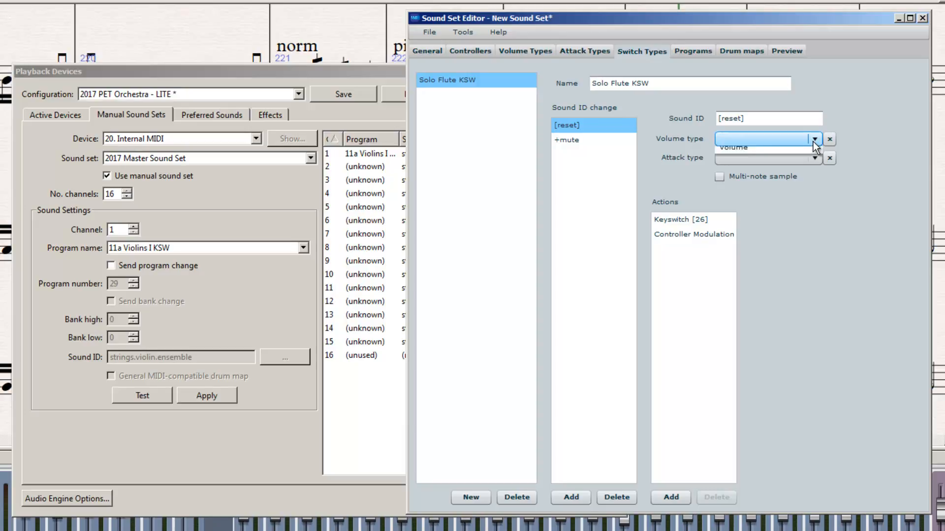
pyautogui.click(667, 132)
pyautogui.click(765, 159)
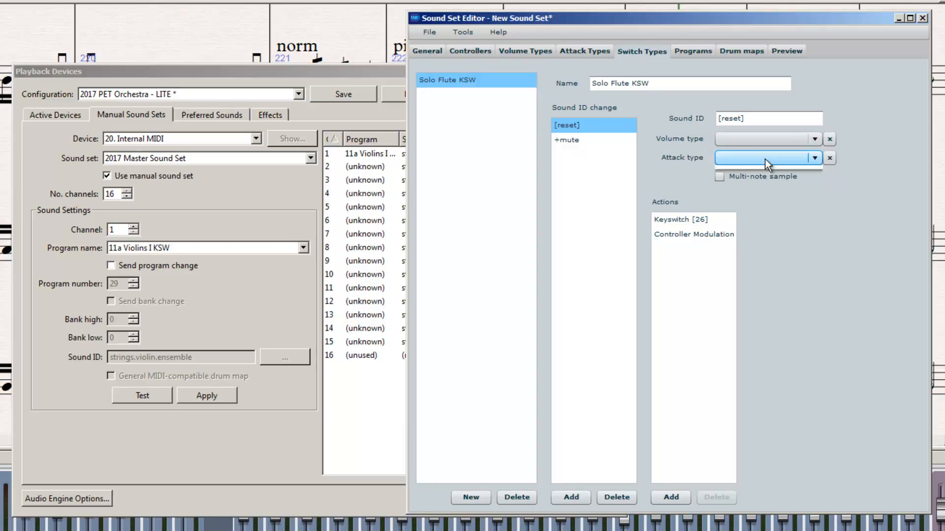
pyautogui.click(670, 167)
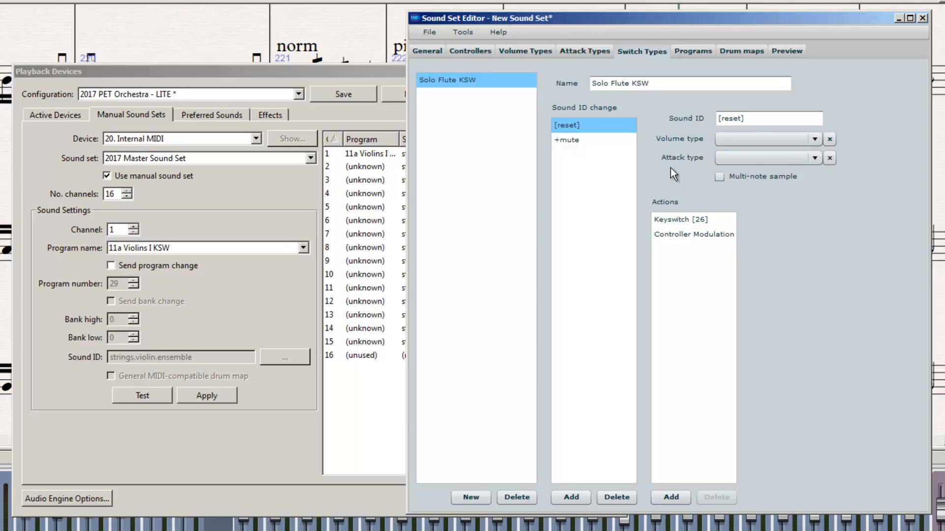
pyautogui.click(675, 219)
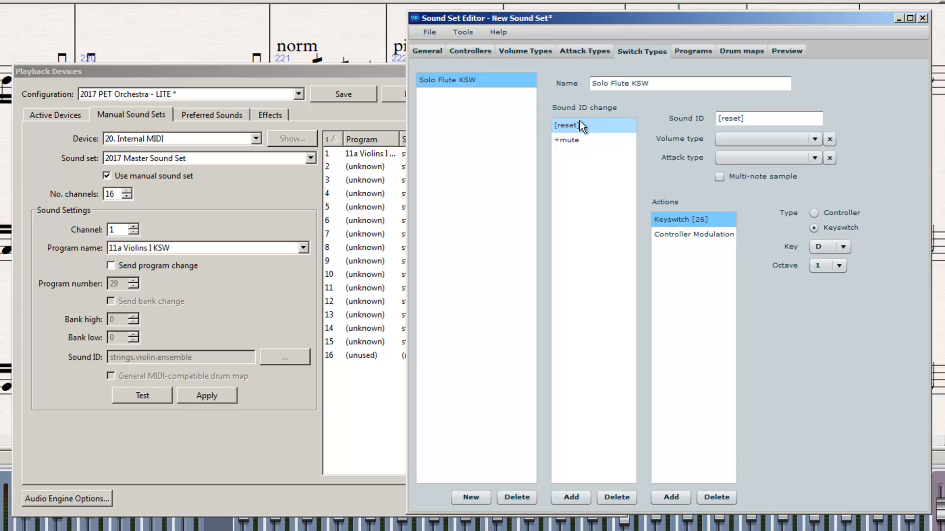
pyautogui.click(708, 235)
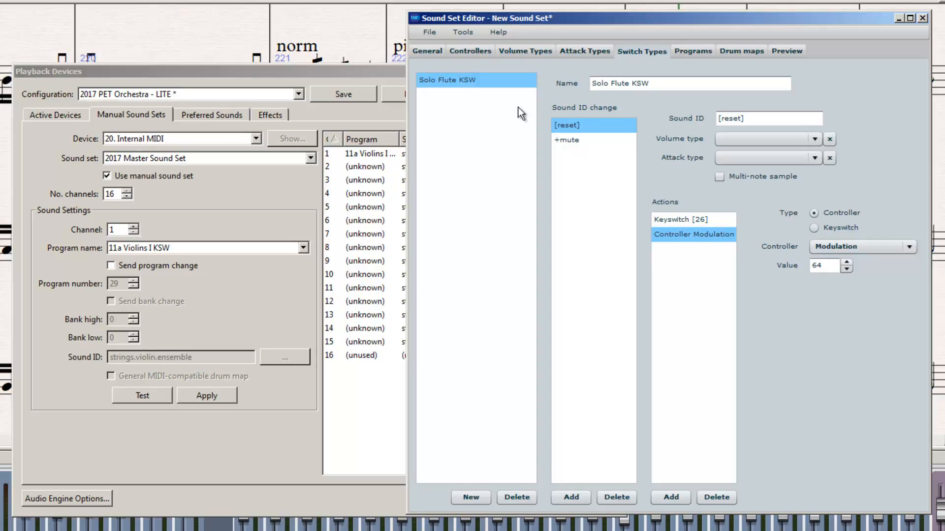
pyautogui.click(687, 59)
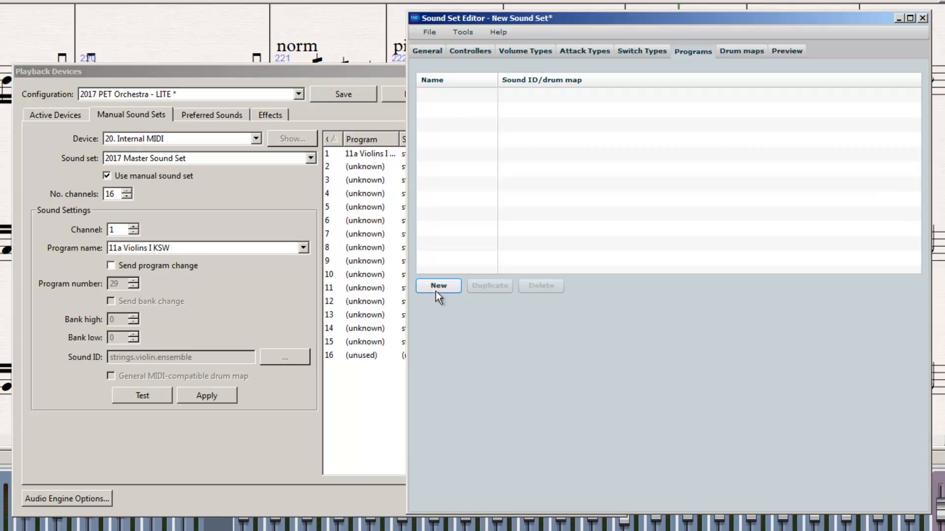
pyautogui.click(644, 50)
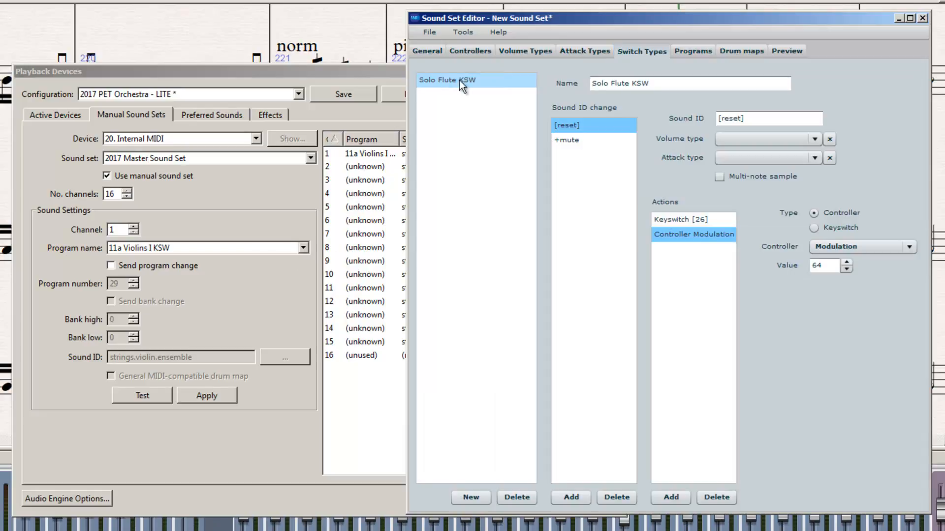
pyautogui.click(478, 86)
# Create a new program in the sound set and name it 01 Solo Flute
pyautogui.click(691, 53)
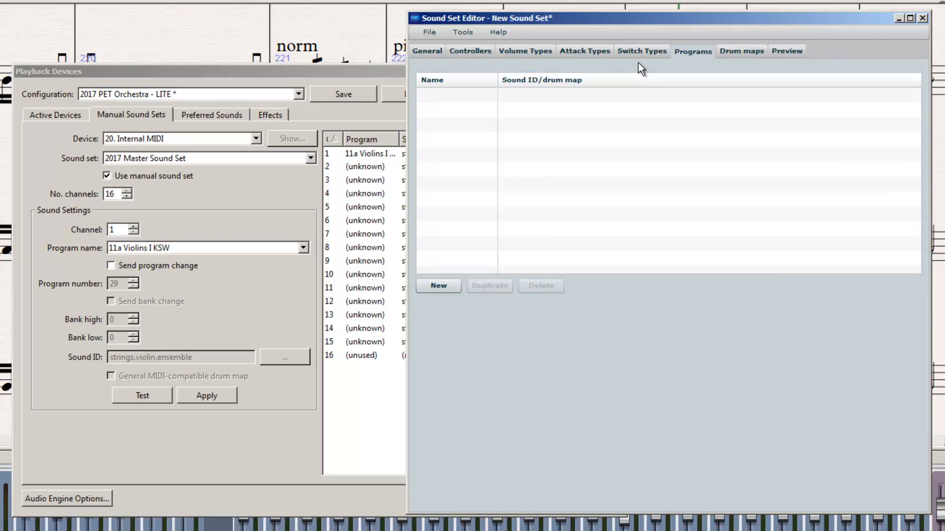
pyautogui.click(449, 291)
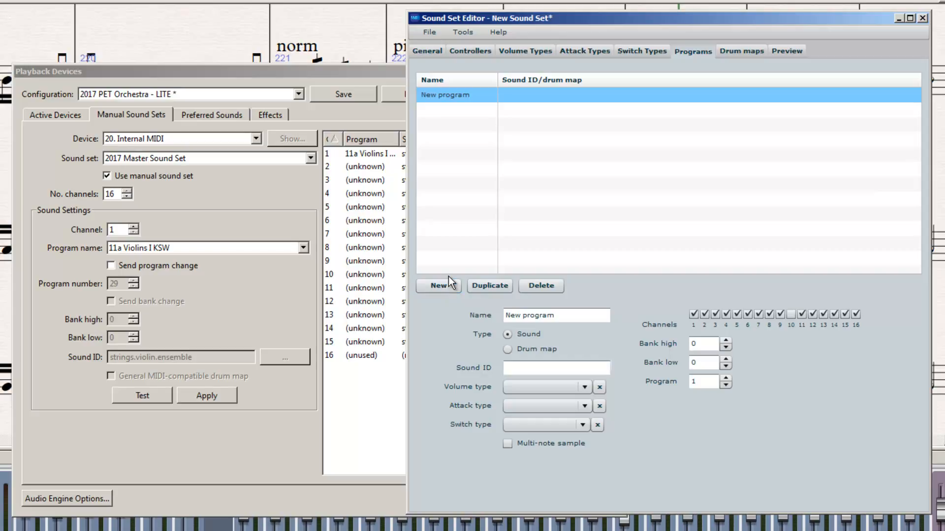
pyautogui.click(453, 93)
pyautogui.moveTo(579, 319); pyautogui.dragTo(465, 310)
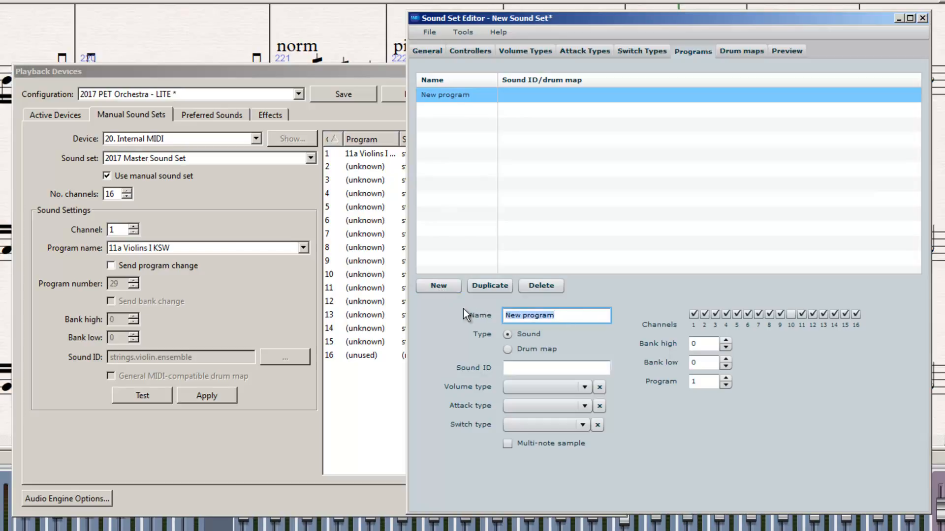
pyautogui.write('01 ')
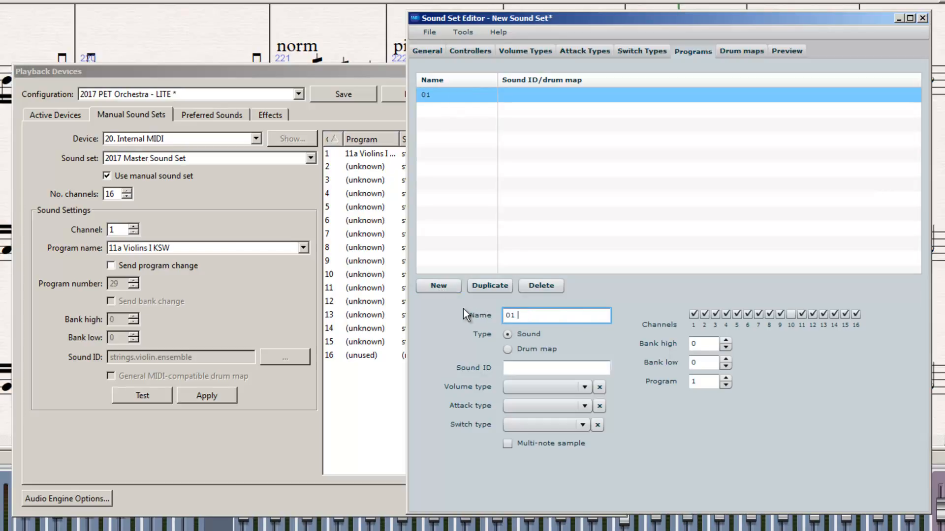
pyautogui.write('Solo Flute')
pyautogui.click(447, 329)
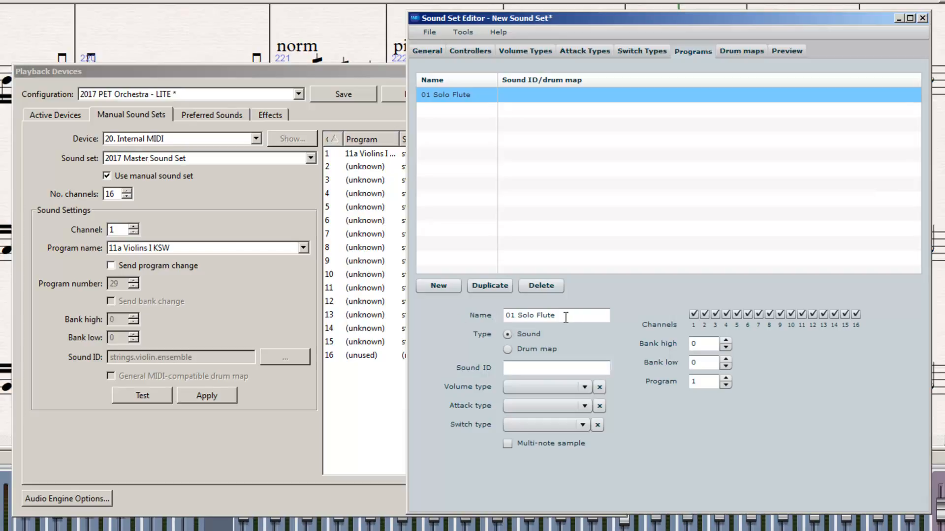
pyautogui.moveTo(566, 318); pyautogui.dragTo(499, 309)
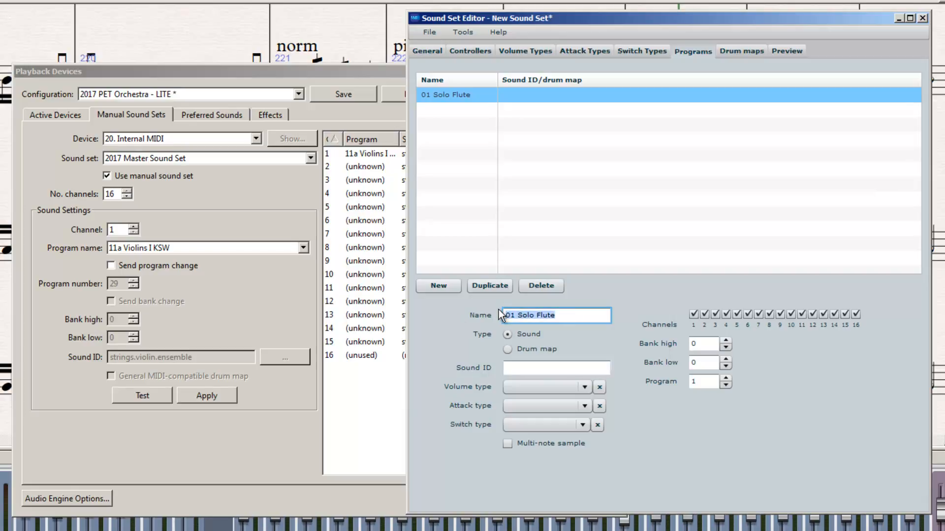
pyautogui.click(456, 321)
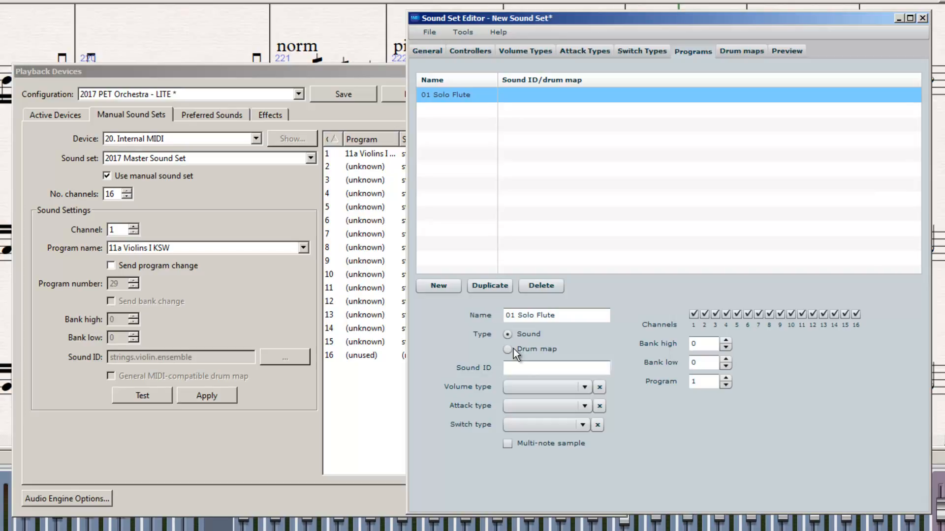
# Set the sound ID of the 01 Solo Flute program to the suggested wind.flutes.flute.concert
pyautogui.click(515, 368)
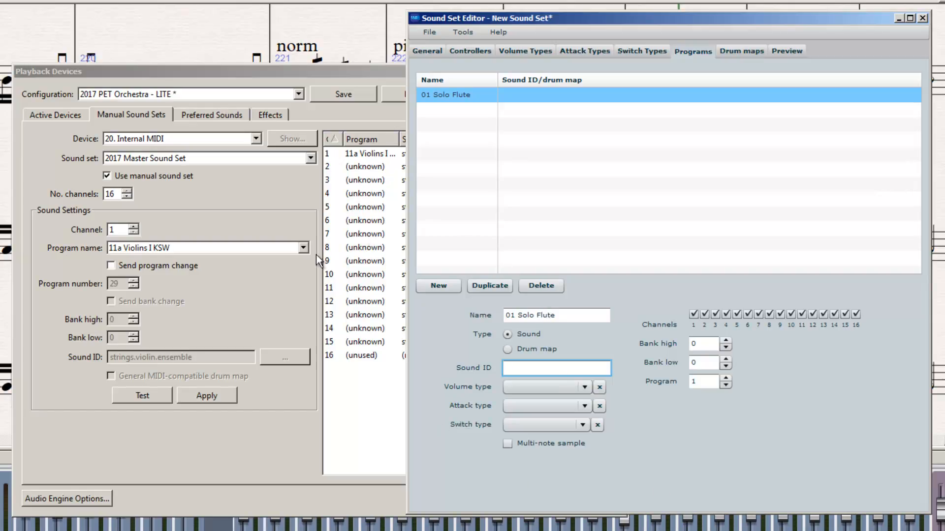
pyautogui.click(321, 75)
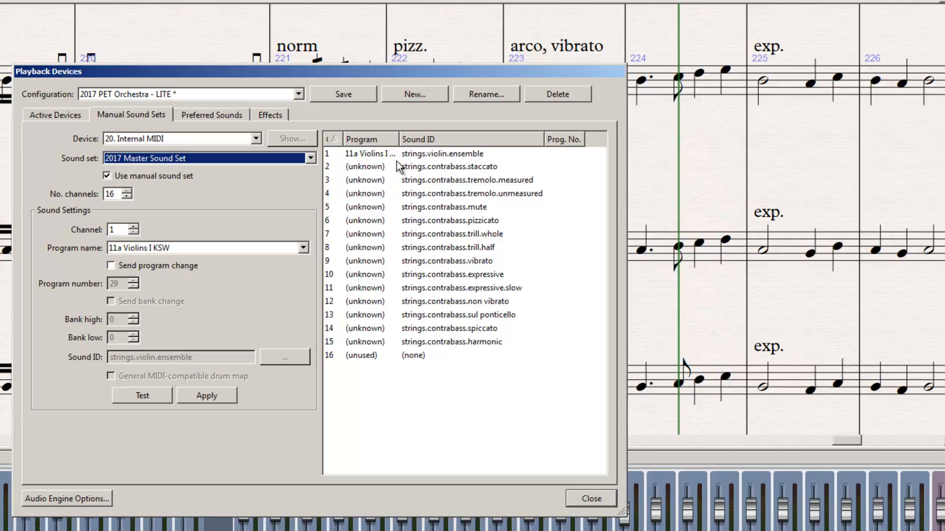
pyautogui.click(291, 530)
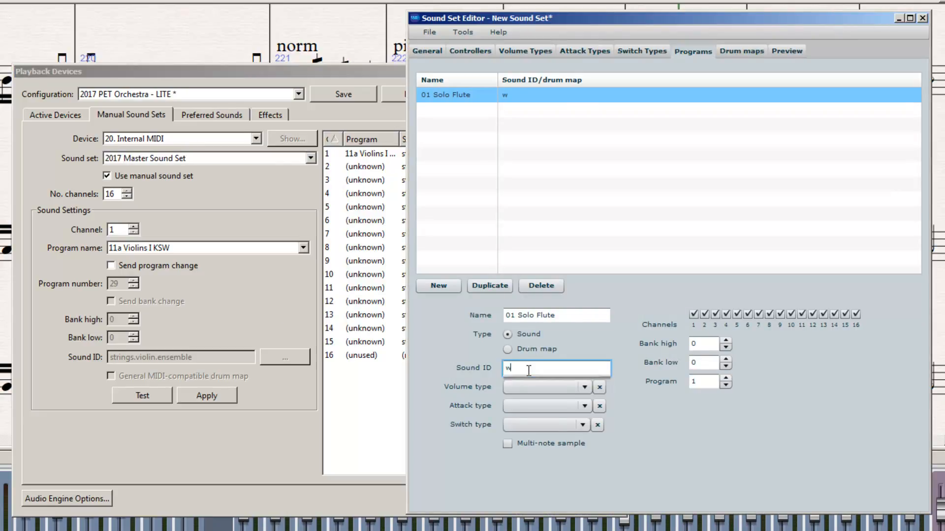
pyautogui.write('win')
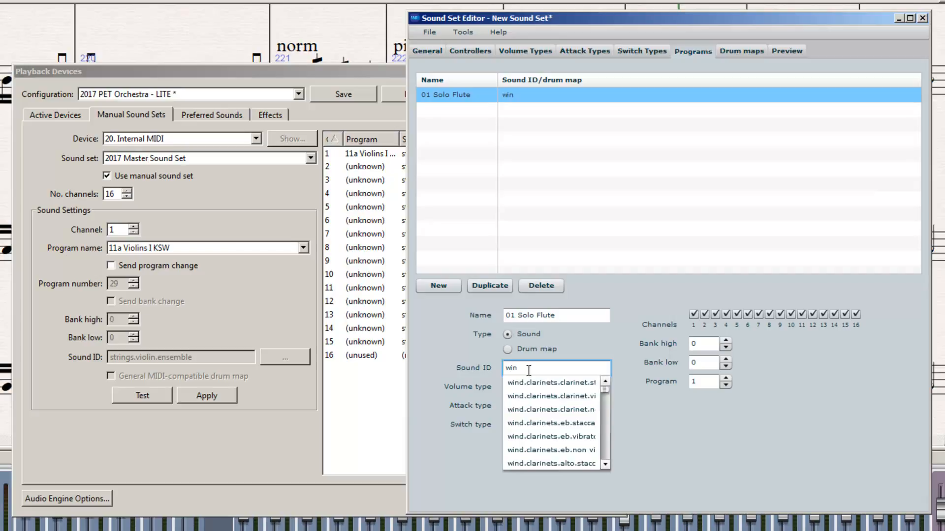
pyautogui.scroll(-8, 535, 406)
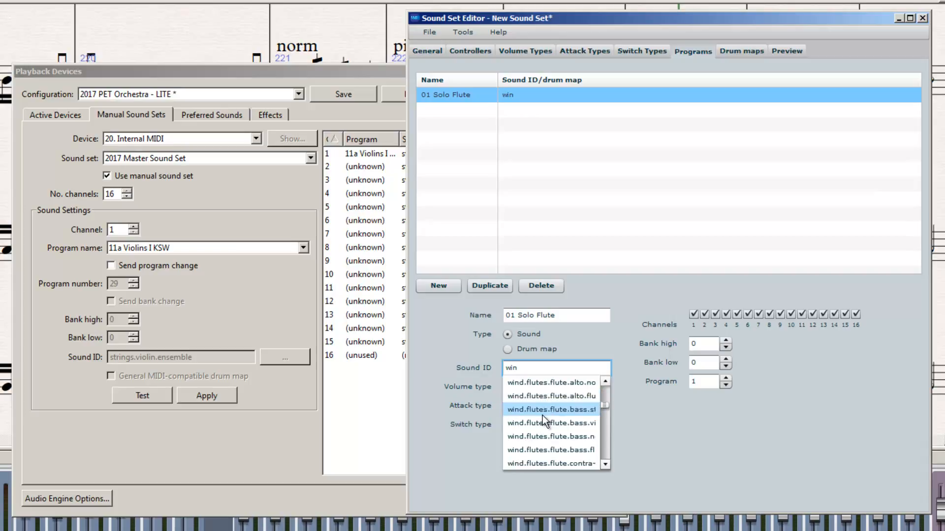
pyautogui.scroll(-3, 538, 448)
pyautogui.scroll(5, 539, 447)
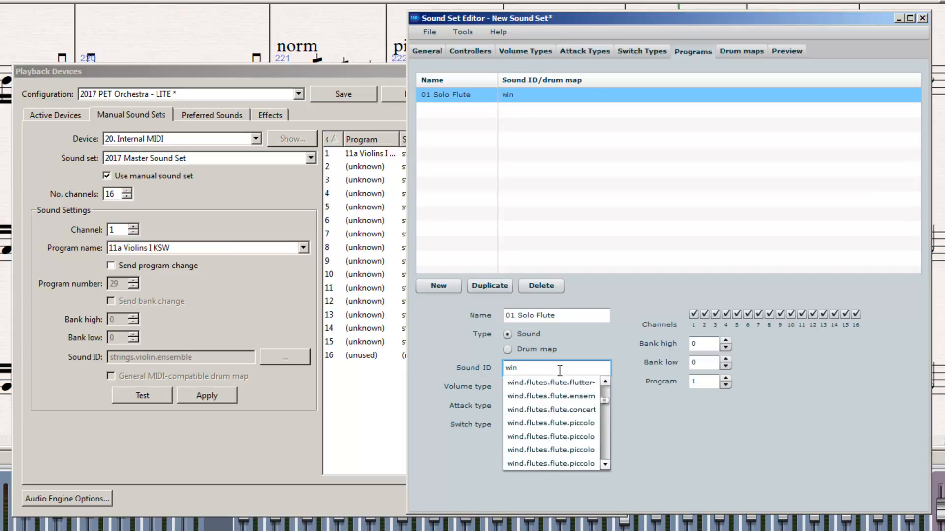
pyautogui.click(553, 409)
# Shorten the 01 Solo Flute program's sound ID to wind.flutes.flute
pyautogui.click(600, 368)
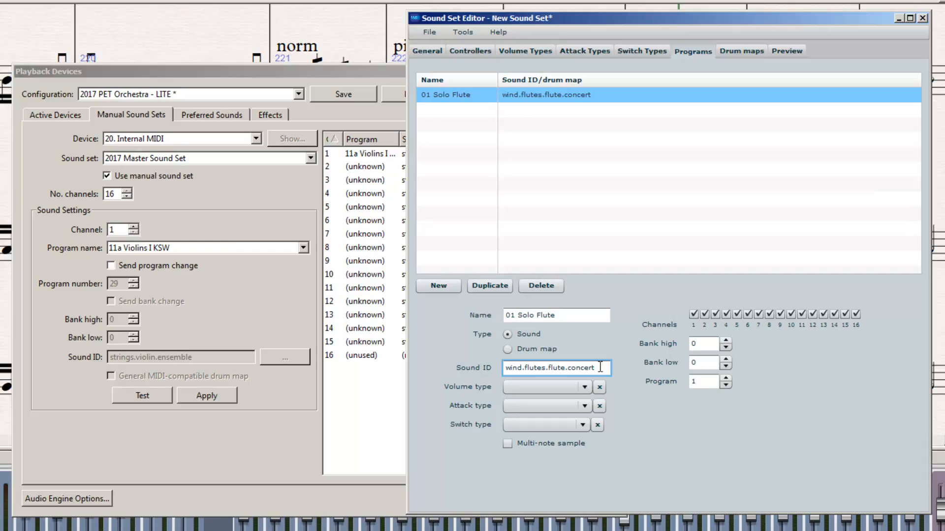
pyautogui.press('BackSpace')
pyautogui.press('BackSpace')
pyautogui.press('BackSpace')
pyautogui.press('BackSpace')
pyautogui.press('BackSpace')
pyautogui.press('BackSpace')
pyautogui.press('BackSpace')
pyautogui.press('BackSpace')
pyautogui.press('BackSpace')
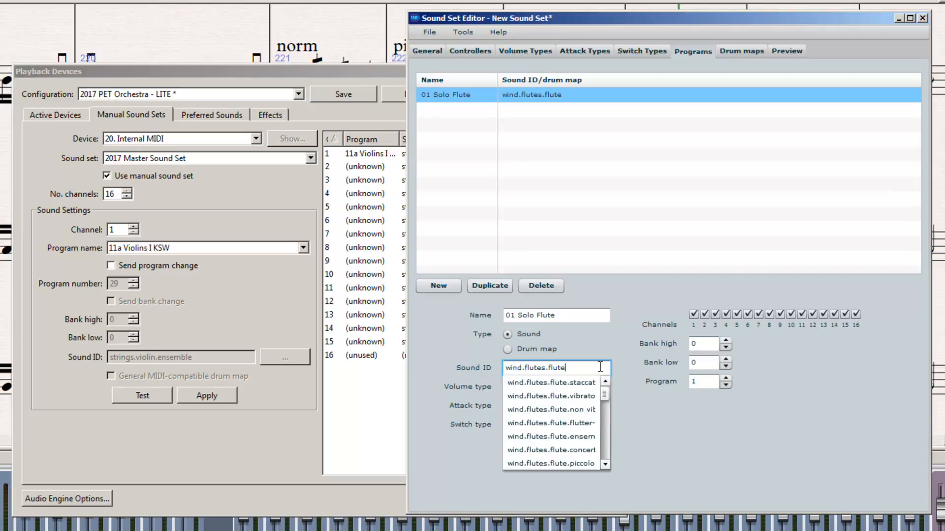
pyautogui.write('e')
pyautogui.click(679, 480)
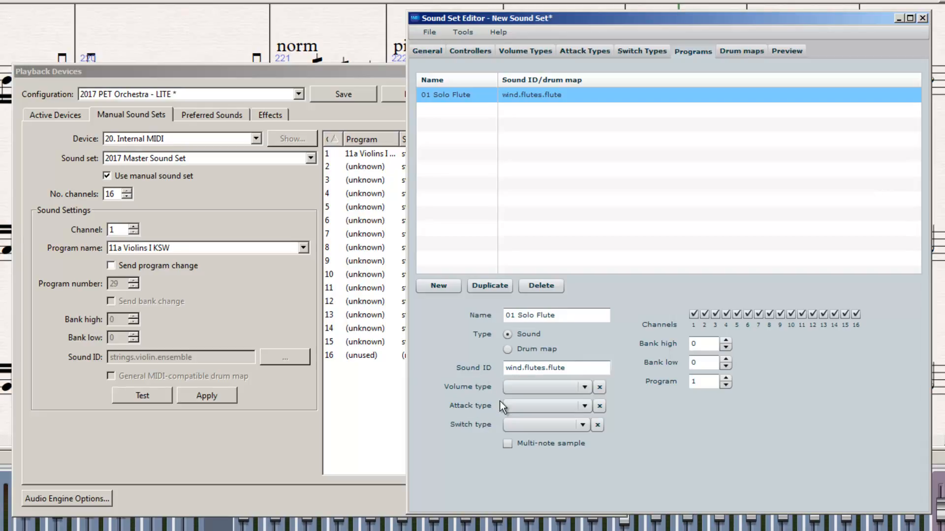
# Assign the Solo Flute KSW switch type to the 01 Solo Flute program, leaving its volume and attack types blank
pyautogui.click(584, 388)
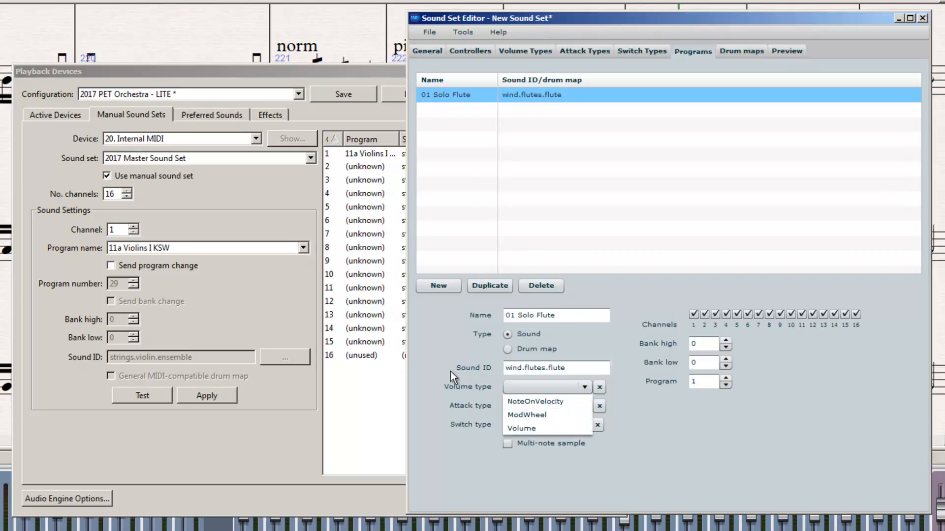
pyautogui.click(463, 374)
pyautogui.click(583, 407)
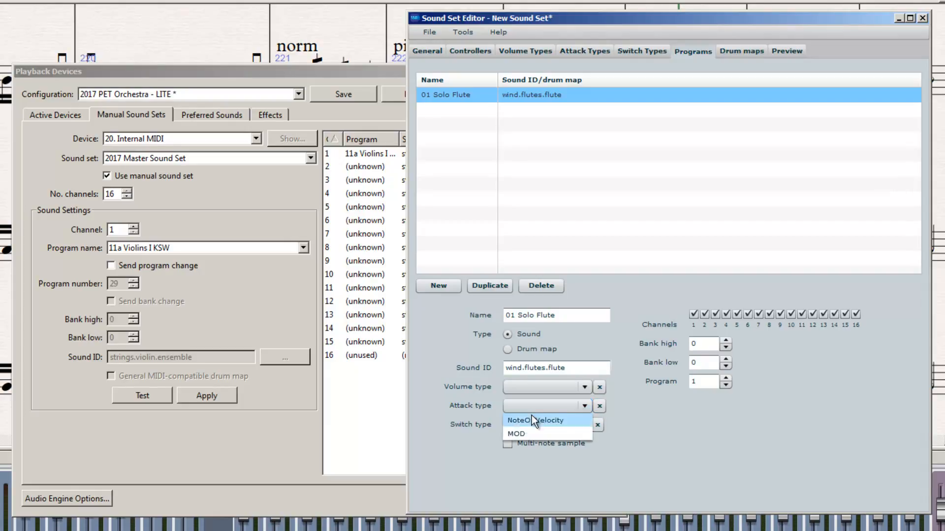
pyautogui.click(458, 371)
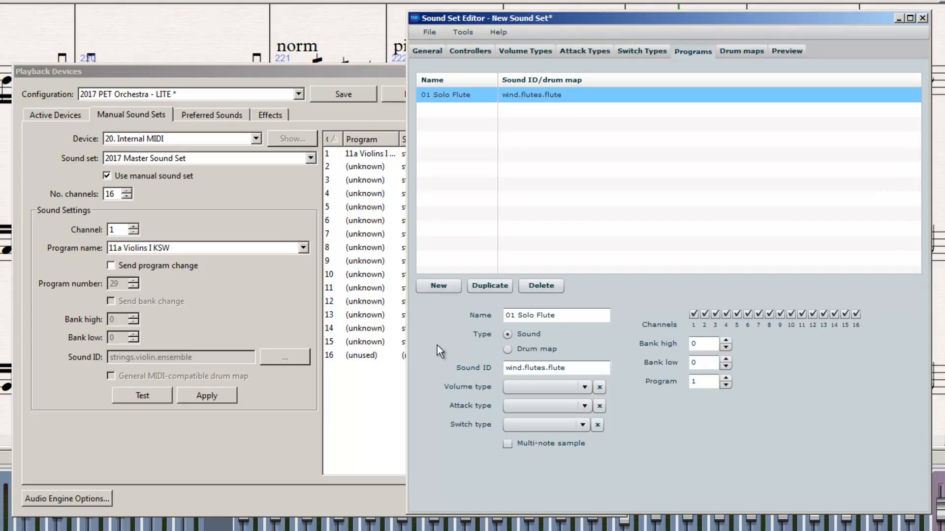
pyautogui.click(582, 425)
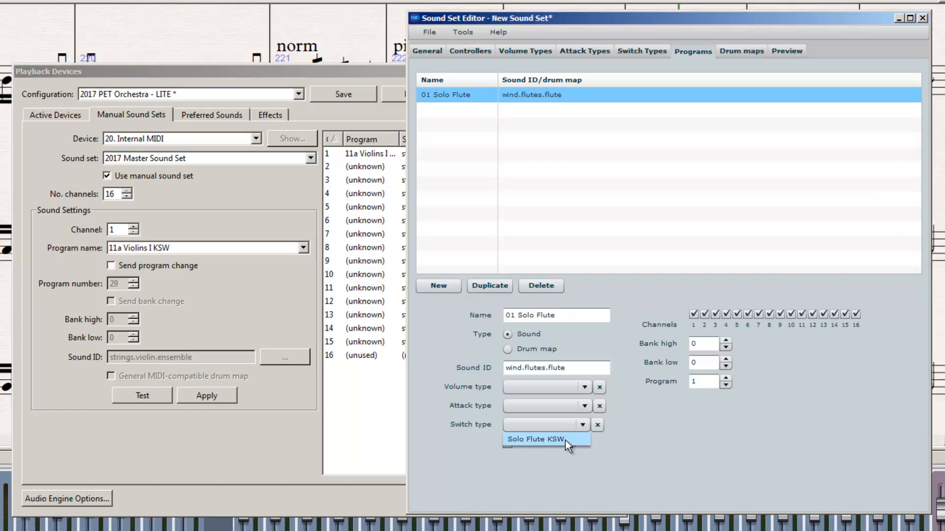
pyautogui.click(565, 439)
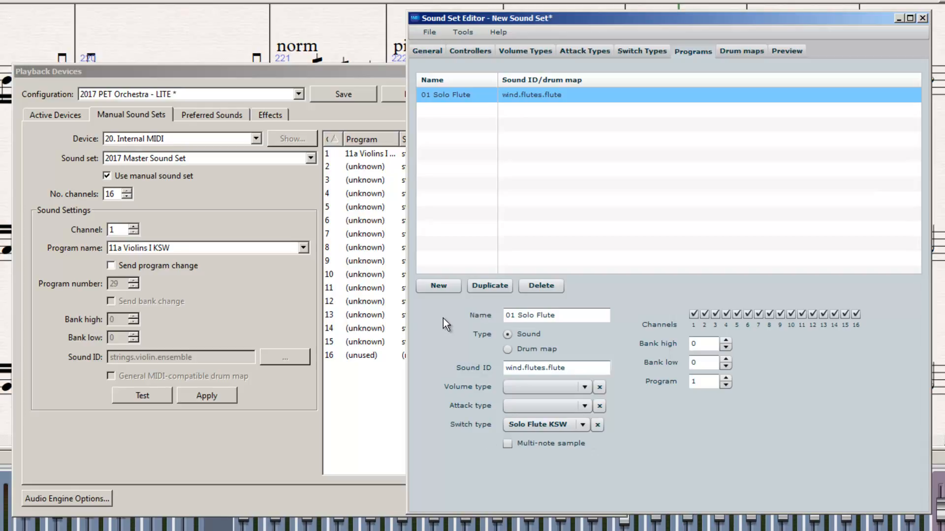
# Check the channel 1 program in Sibelius Playback Devices, and review the Solo Flute KSW switch type against the program list in Sound Set Editor
pyautogui.click(332, 71)
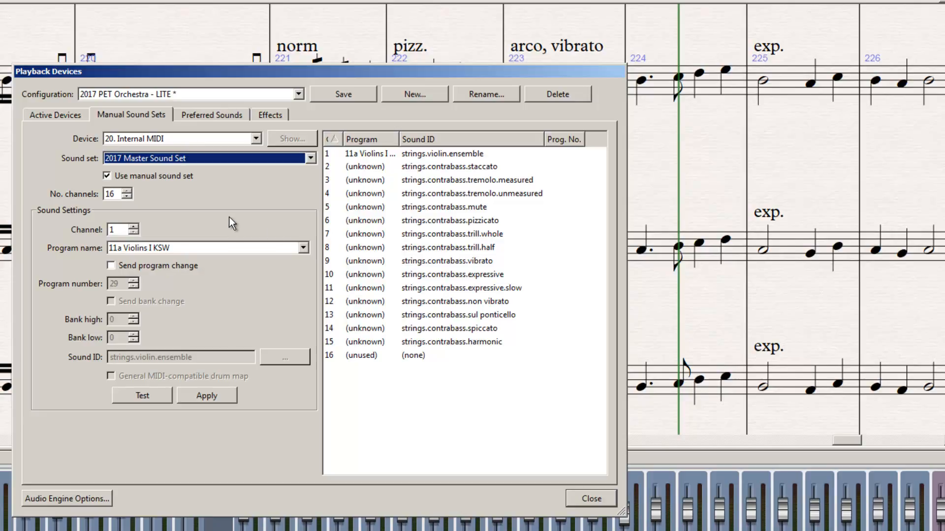
pyautogui.click(415, 155)
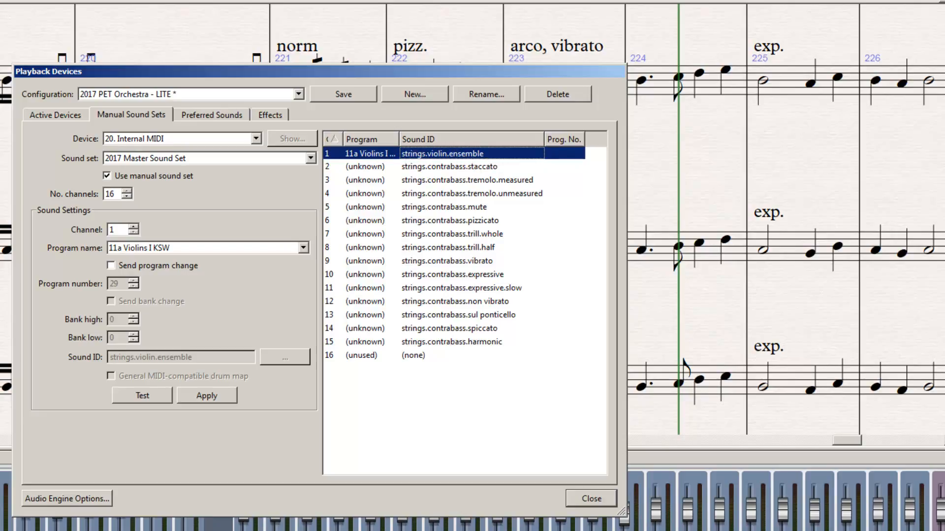
pyautogui.hotkey('alt', 'Tab')
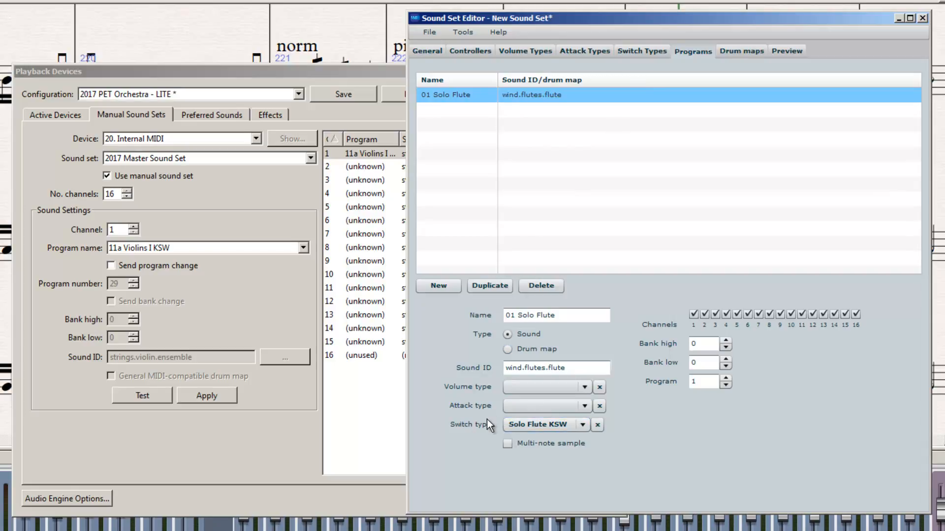
pyautogui.click(625, 52)
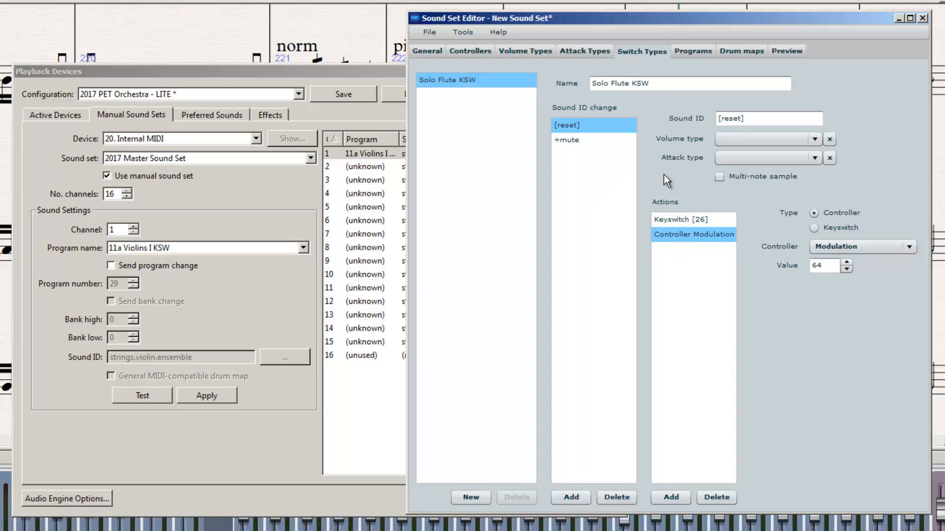
pyautogui.click(688, 52)
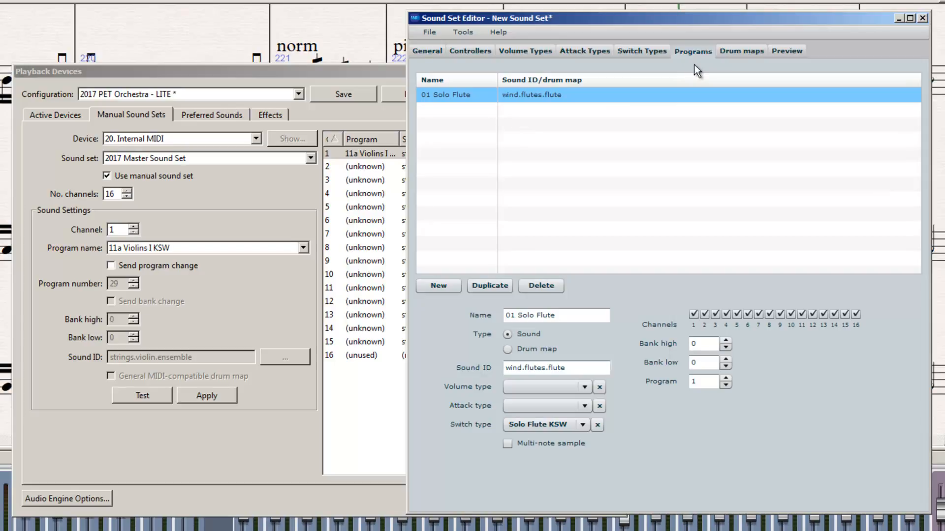
# Create a new drum map alongside General MIDI percussion and name it 3 Snares and Cymbals
pyautogui.click(738, 51)
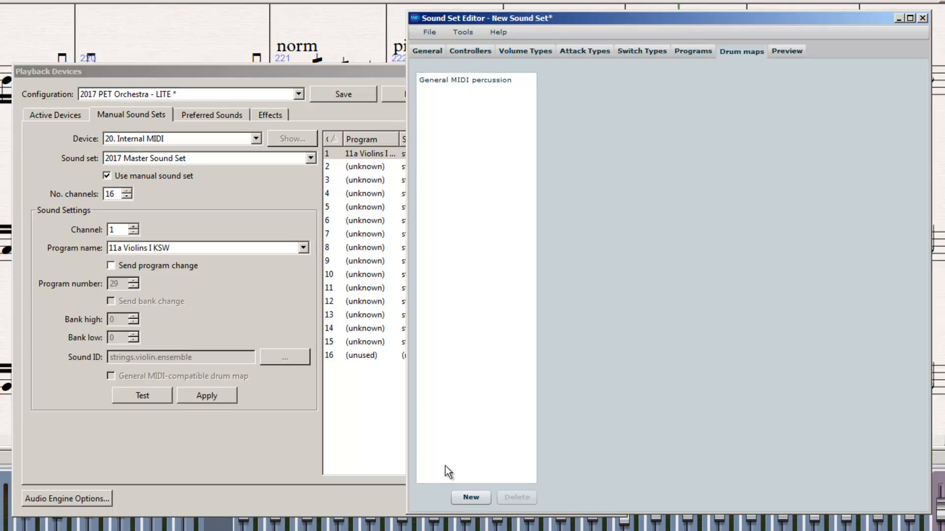
pyautogui.click(483, 83)
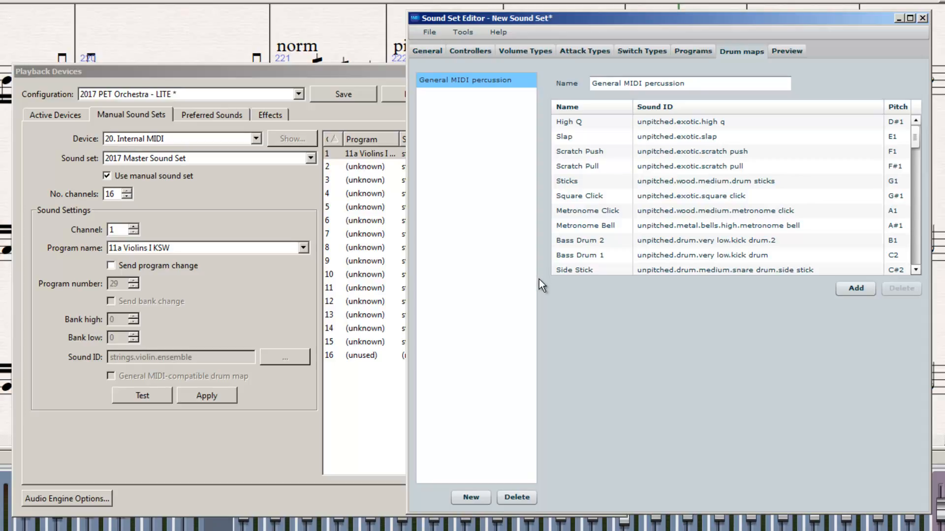
pyautogui.click(462, 497)
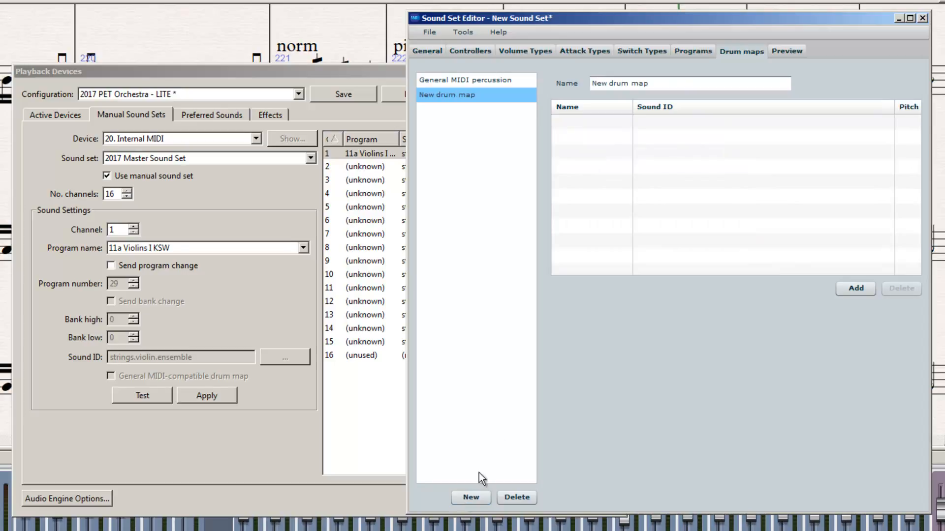
pyautogui.moveTo(668, 90); pyautogui.dragTo(537, 75)
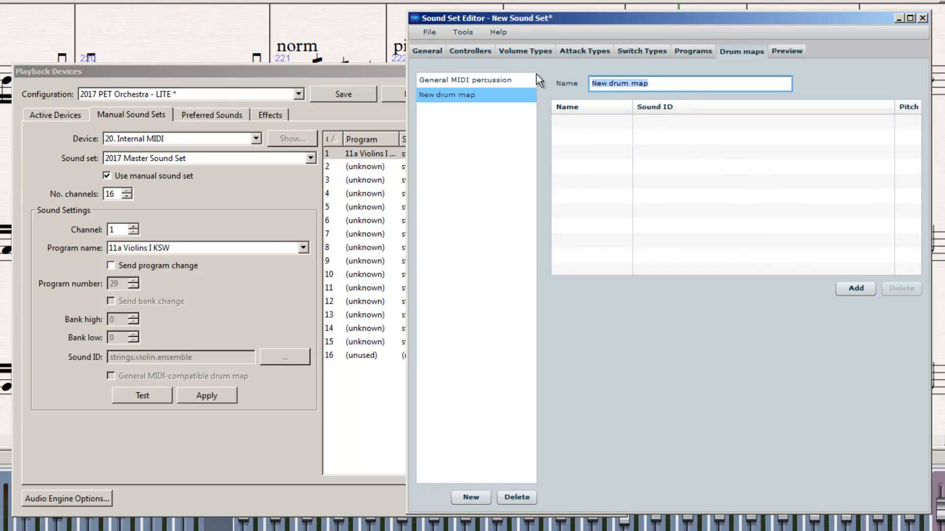
pyautogui.write('3 Snares')
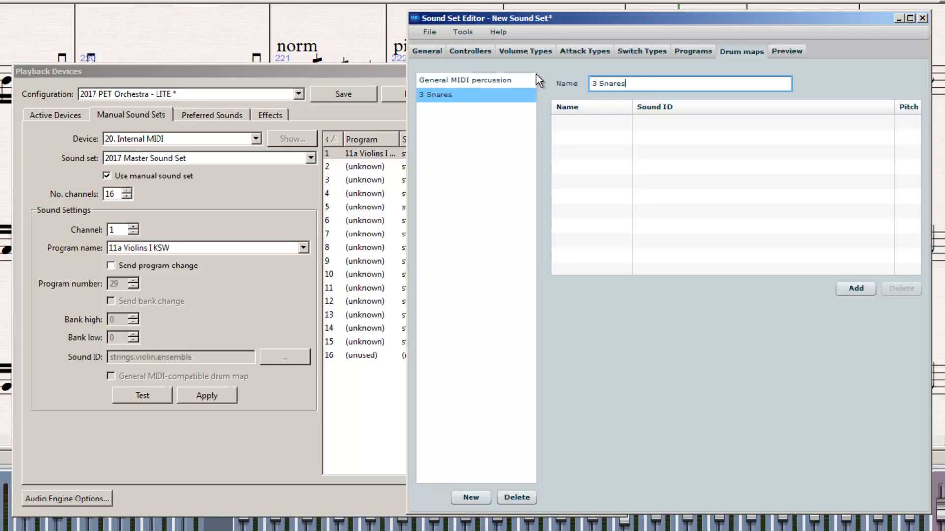
pyautogui.write(' and Cymbals')
pyautogui.press('Return')
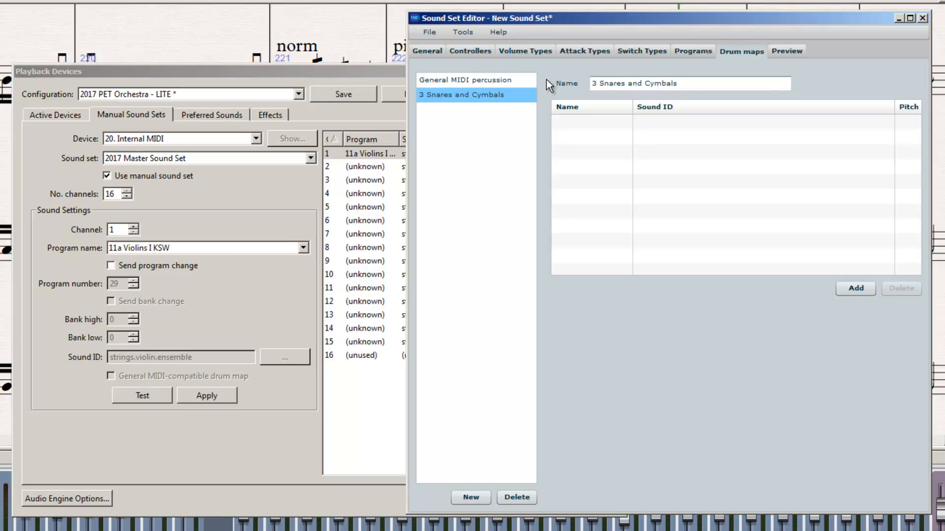
# Add a drum sound to the 3 Snares and Cymbals map and name it SD Left Hit
pyautogui.click(843, 287)
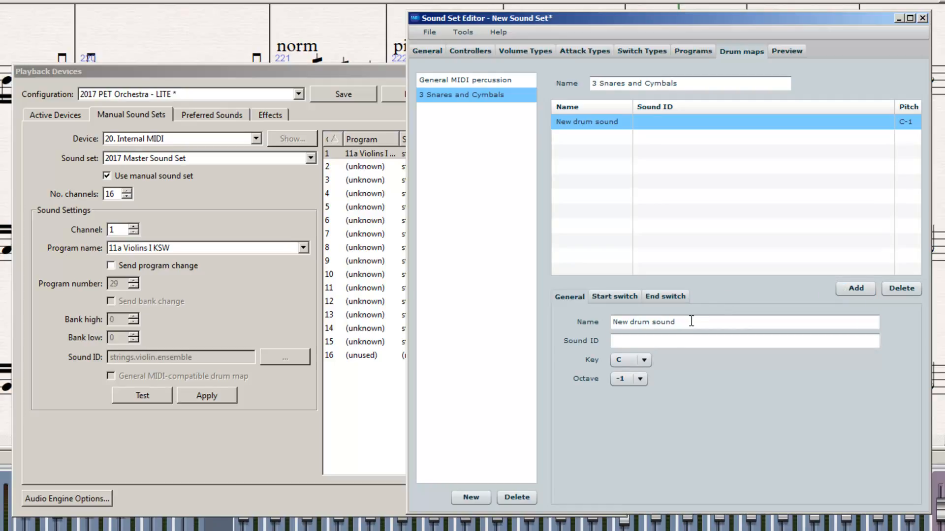
pyautogui.moveTo(691, 321); pyautogui.dragTo(586, 315)
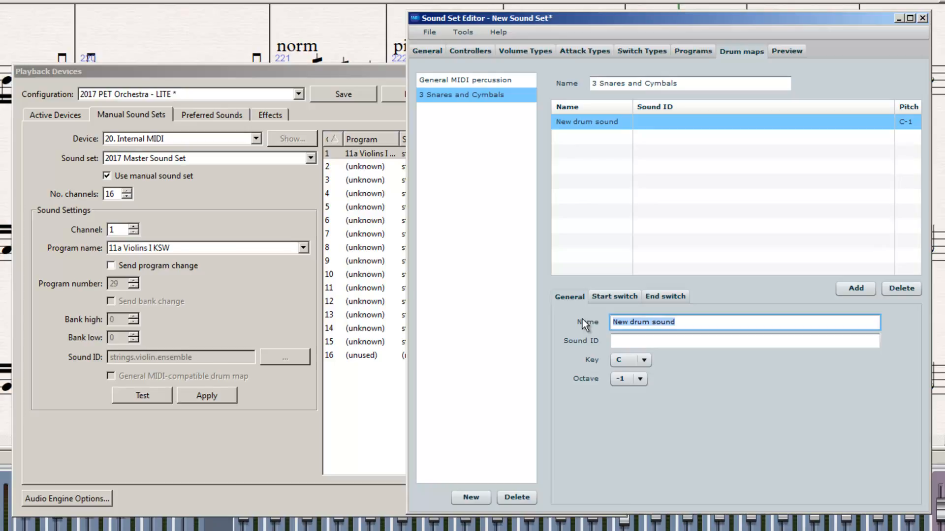
pyautogui.write('SD')
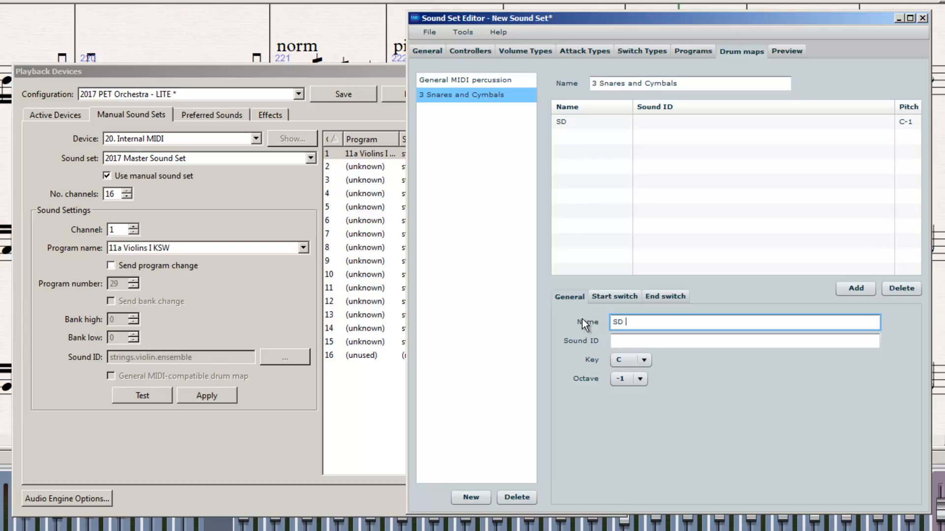
pyautogui.write(' Left Hit')
# Assign the suggested sound ID unpitched.drum.medium.snare drum.snares on.analog to the SD Left Hit drum sound
pyautogui.click(622, 342)
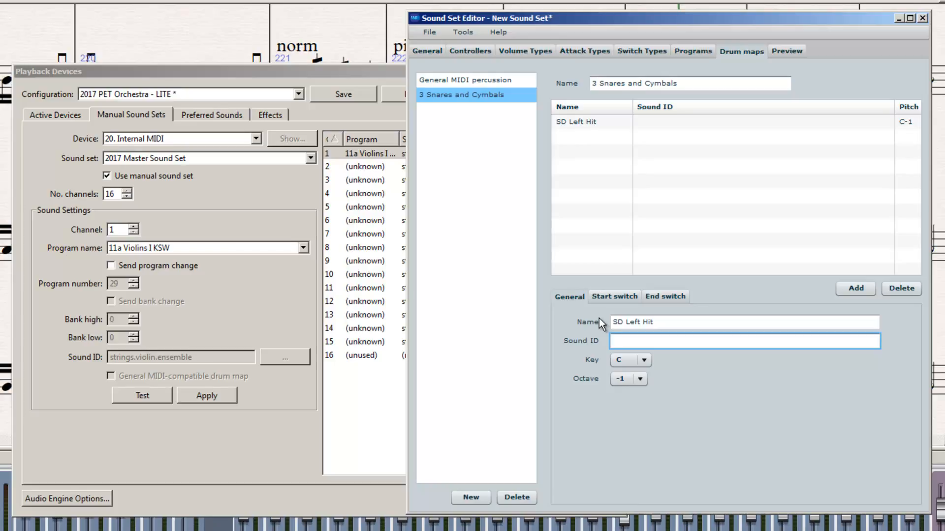
pyautogui.write('p')
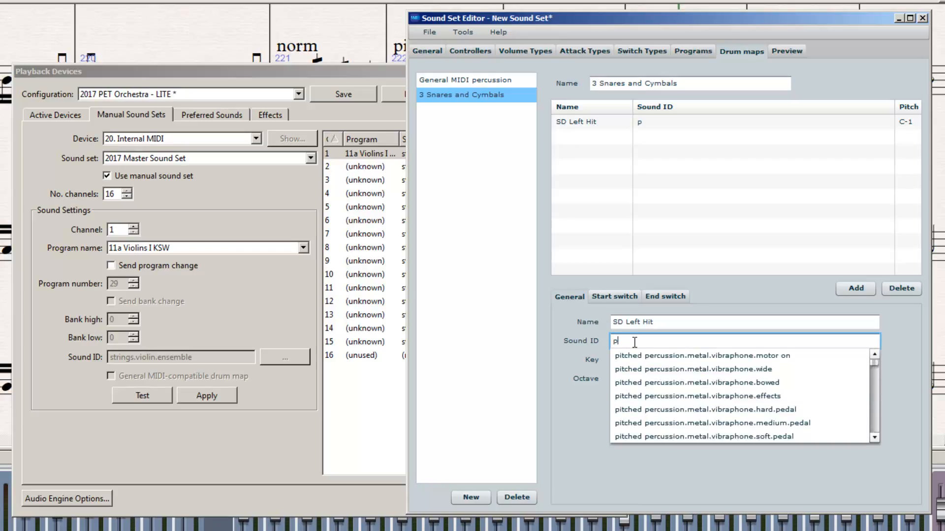
pyautogui.press('BackSpace')
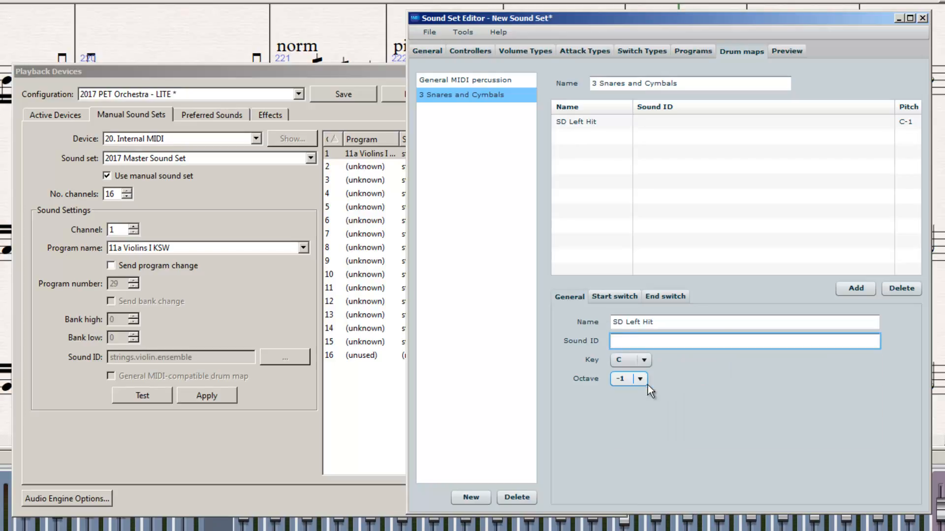
pyautogui.write('un')
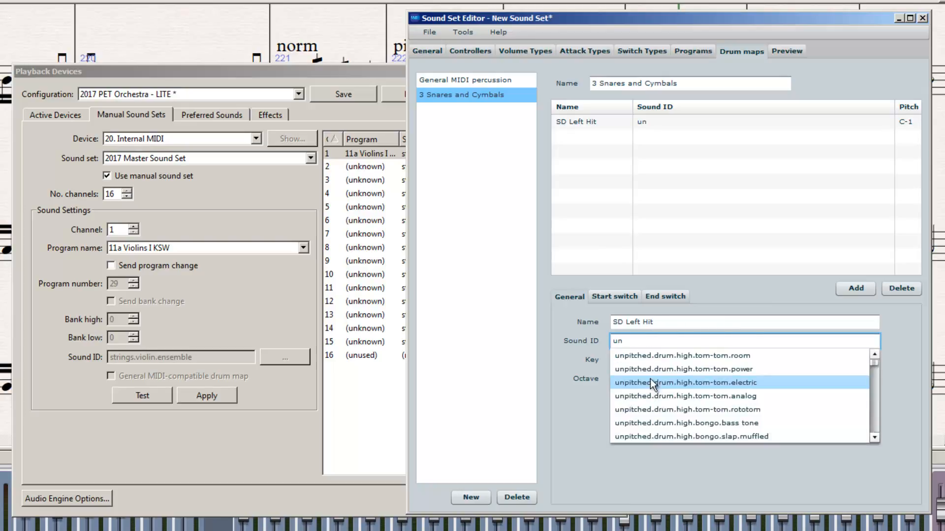
pyautogui.scroll(-2, 657, 363)
pyautogui.scroll(-1, 657, 368)
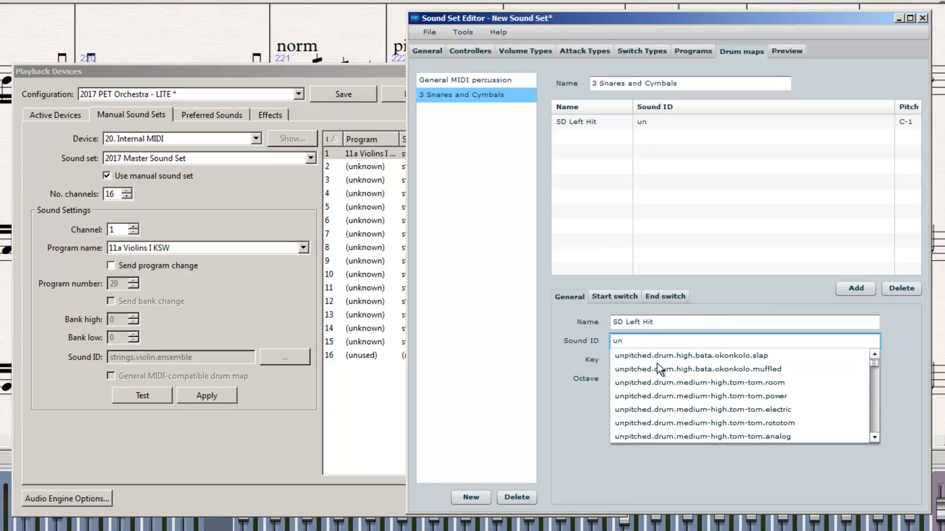
pyautogui.scroll(-5, 656, 364)
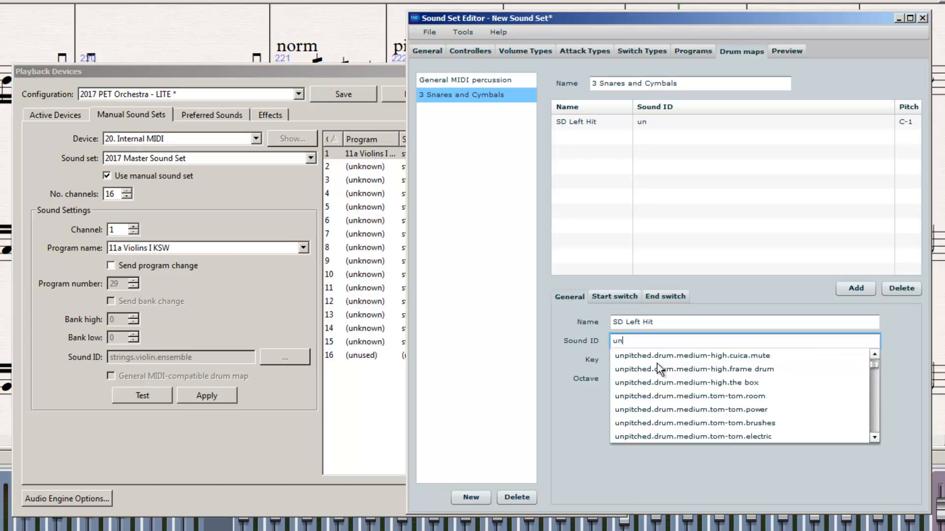
pyautogui.scroll(-2, 657, 363)
pyautogui.scroll(2, 658, 367)
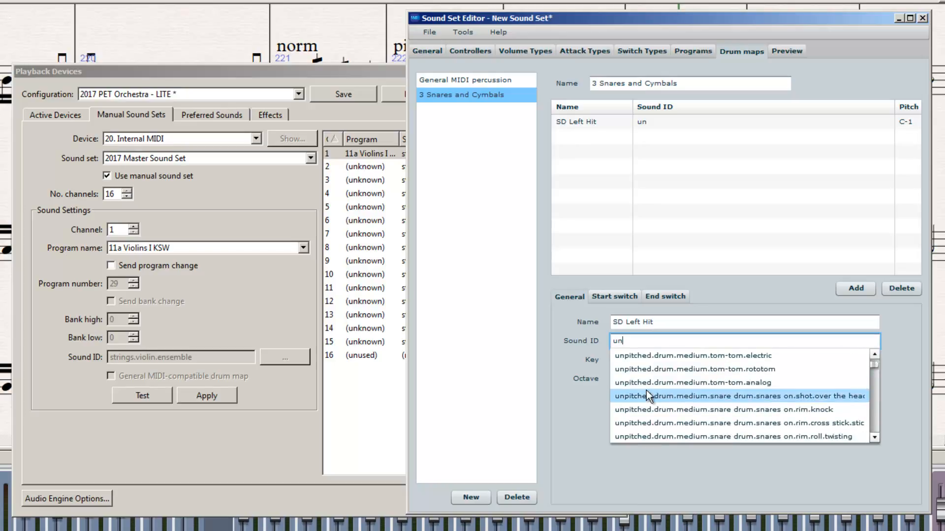
pyautogui.scroll(-3, 688, 396)
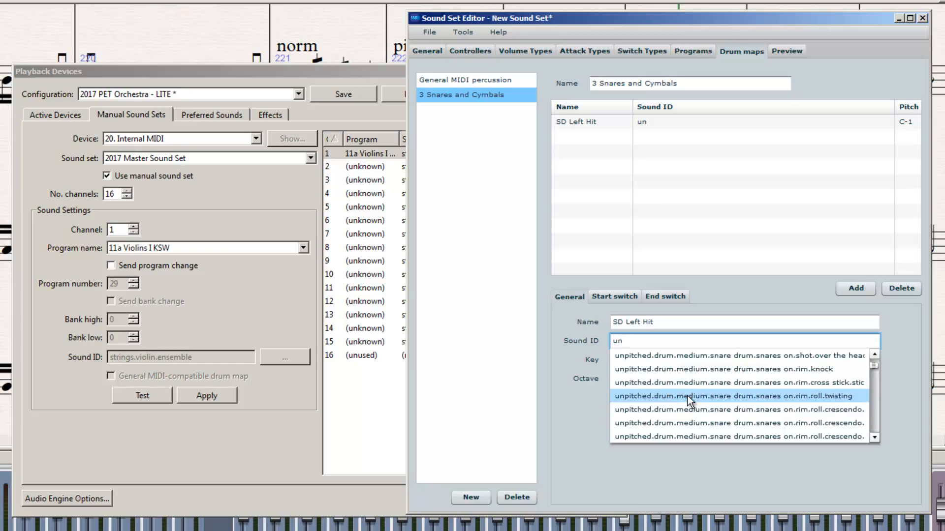
pyautogui.scroll(-5, 689, 395)
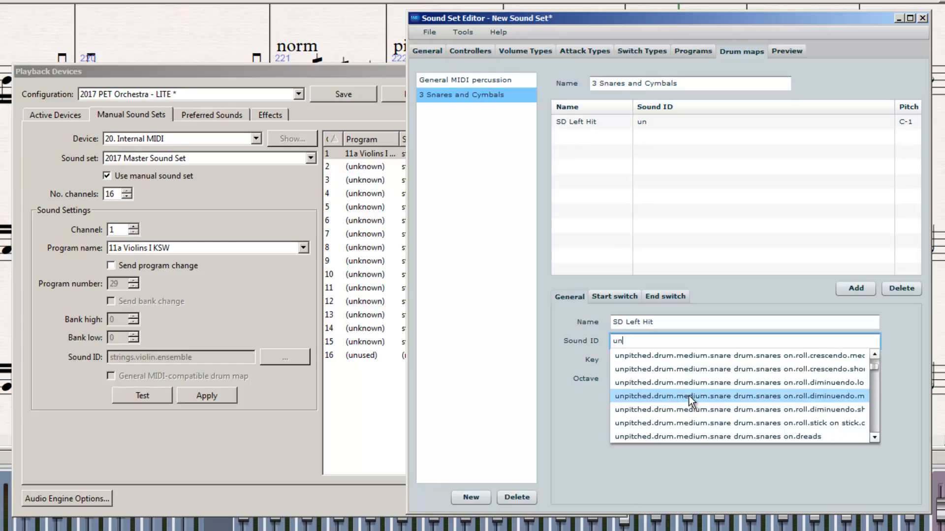
pyautogui.scroll(-2, 689, 396)
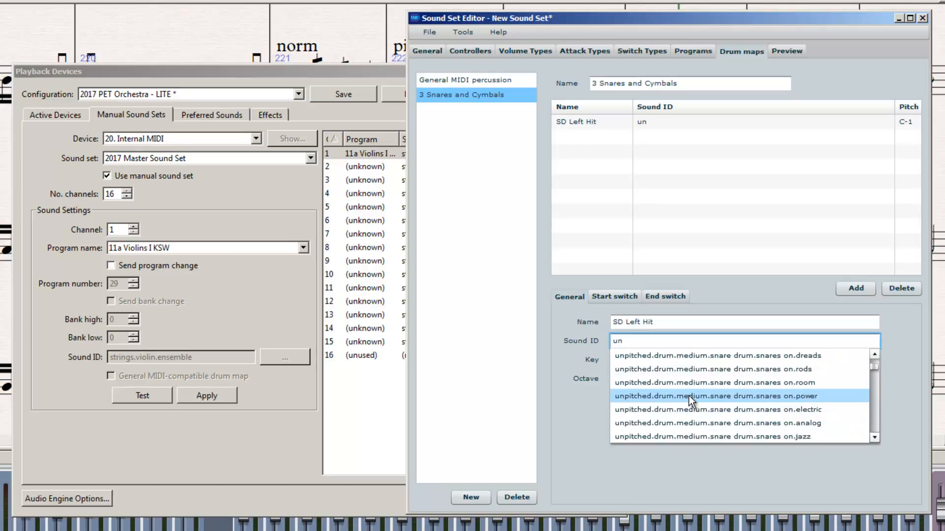
pyautogui.click(709, 423)
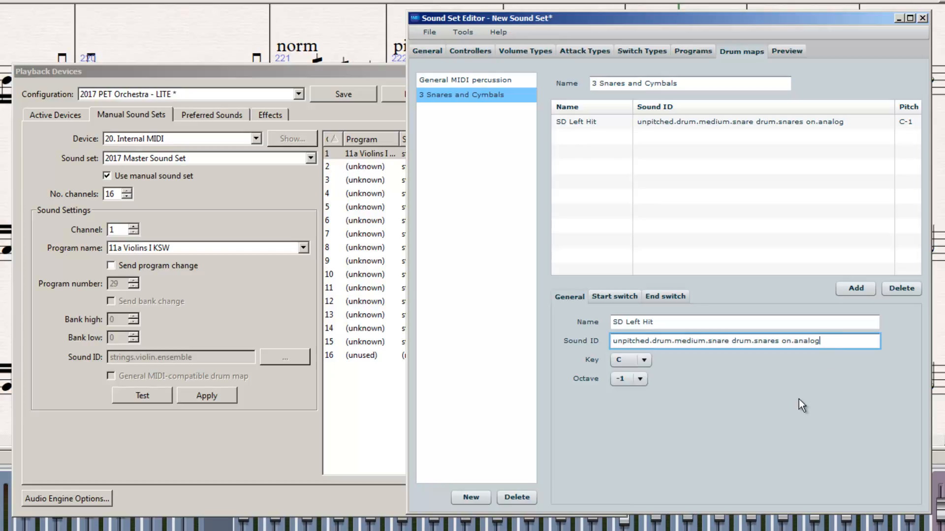
# Replace the ending of SD Left Hit's sound ID so that it reads unpitched.drum.medium.snare drum.left hit
pyautogui.press('BackSpace')
pyautogui.press('BackSpace')
pyautogui.press('BackSpace')
pyautogui.press('BackSpace')
pyautogui.press('BackSpace')
pyautogui.press('BackSpace')
pyautogui.press('BackSpace')
pyautogui.press('BackSpace')
pyautogui.press('BackSpace')
pyautogui.press('BackSpace')
pyautogui.press('BackSpace')
pyautogui.press('BackSpace')
pyautogui.press('BackSpace')
pyautogui.press('BackSpace')
pyautogui.press('BackSpace')
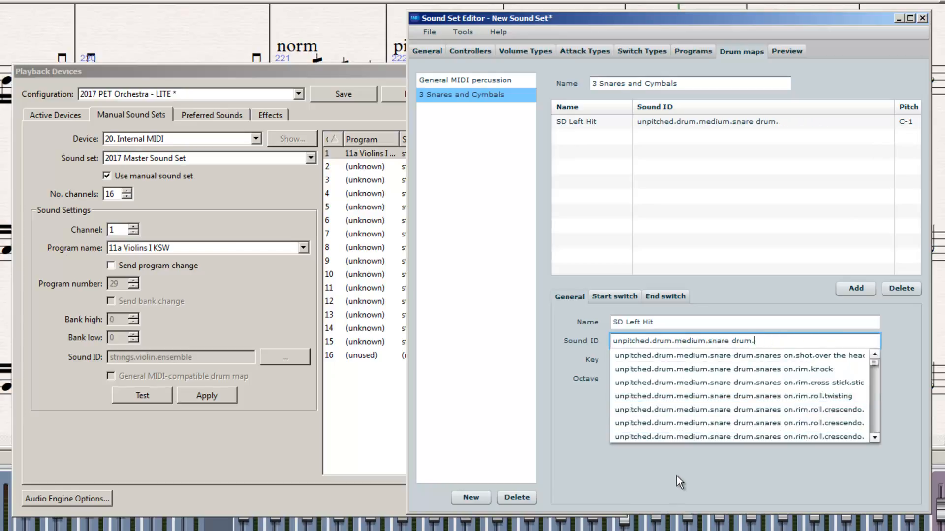
pyautogui.write('left hit')
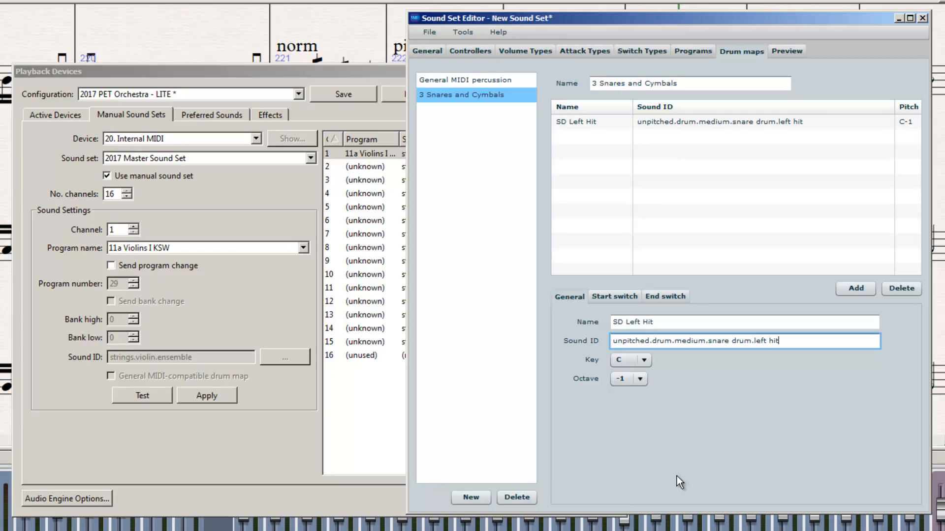
pyautogui.click(679, 424)
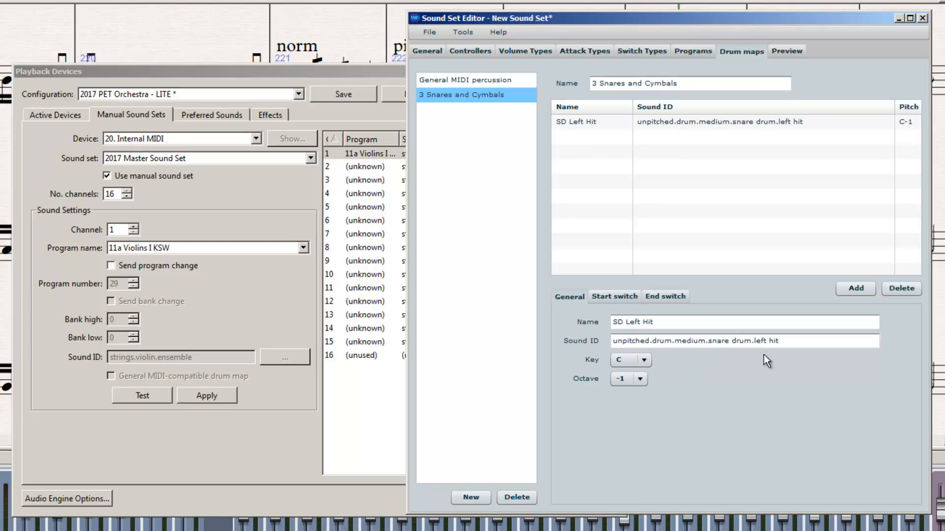
pyautogui.click(792, 343)
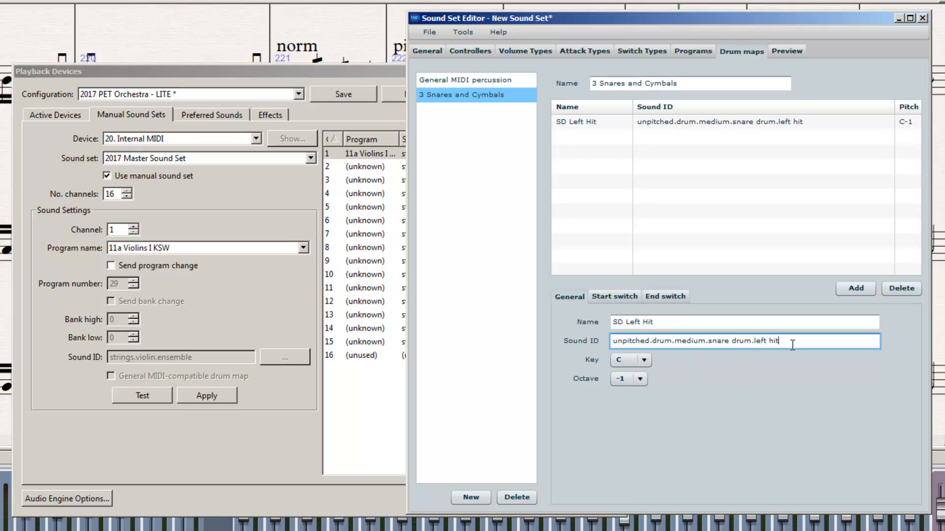
# Set the SD Left Hit drum sound's pitch to key D in octave 2
pyautogui.click(643, 361)
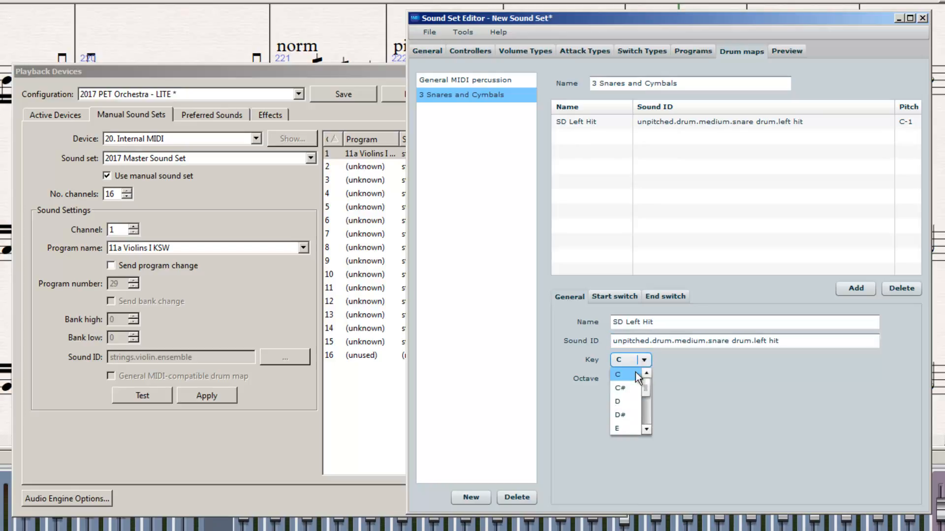
pyautogui.click(621, 404)
pyautogui.click(639, 379)
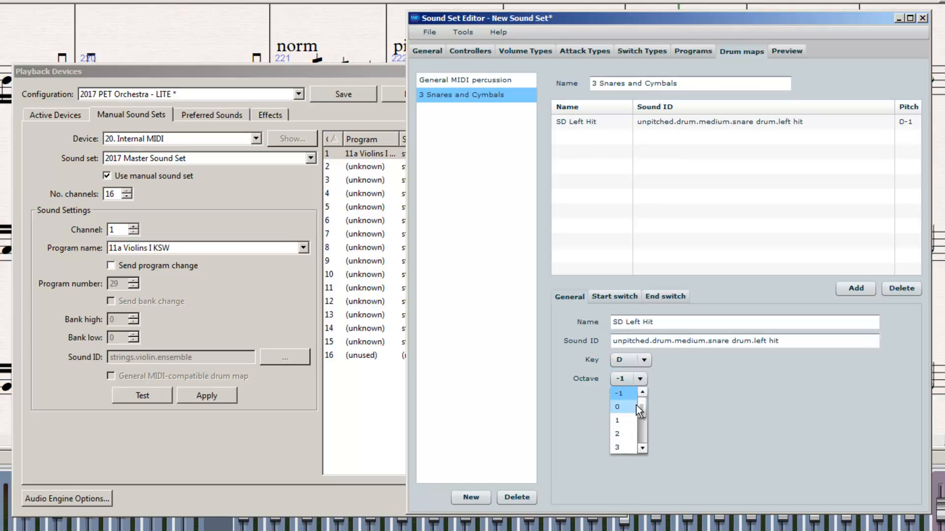
pyautogui.click(625, 432)
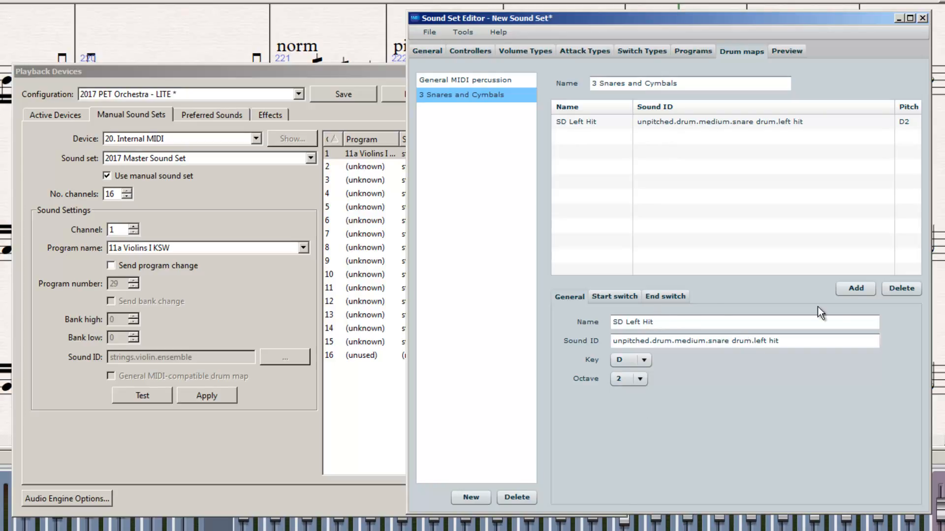
# Add a second drum sound named SD Right Hit with key D#, leaving its sound ID blank
pyautogui.click(847, 289)
pyautogui.click(658, 323)
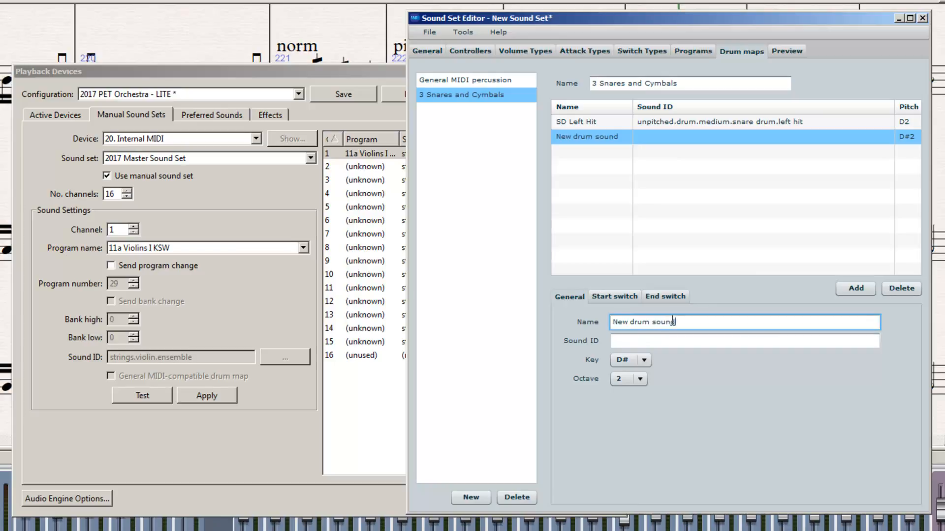
pyautogui.hotkey('ctrl', 'a')
pyautogui.write('SD Right Hit')
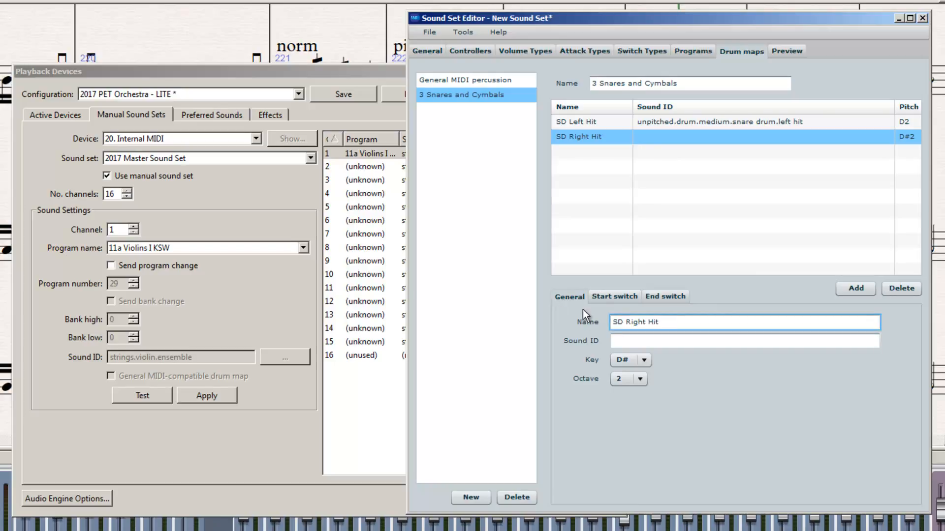
pyautogui.click(730, 340)
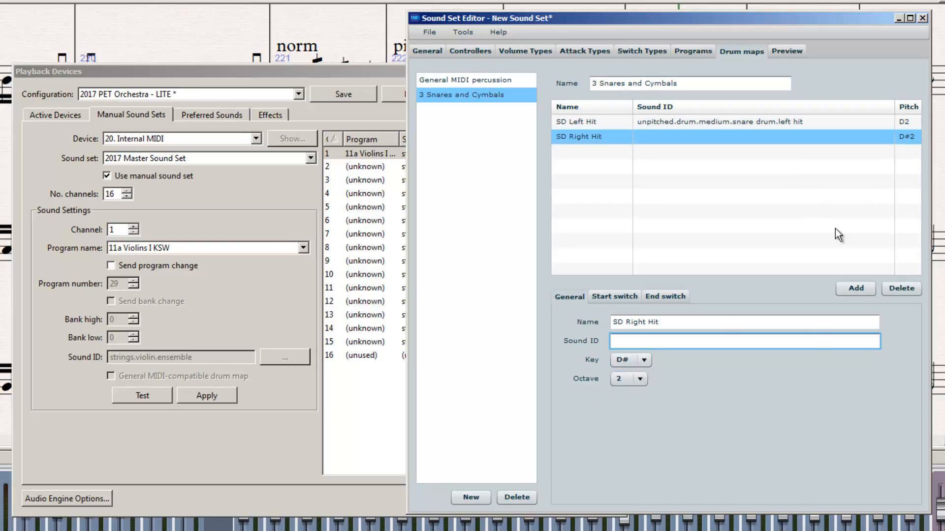
pyautogui.click(642, 359)
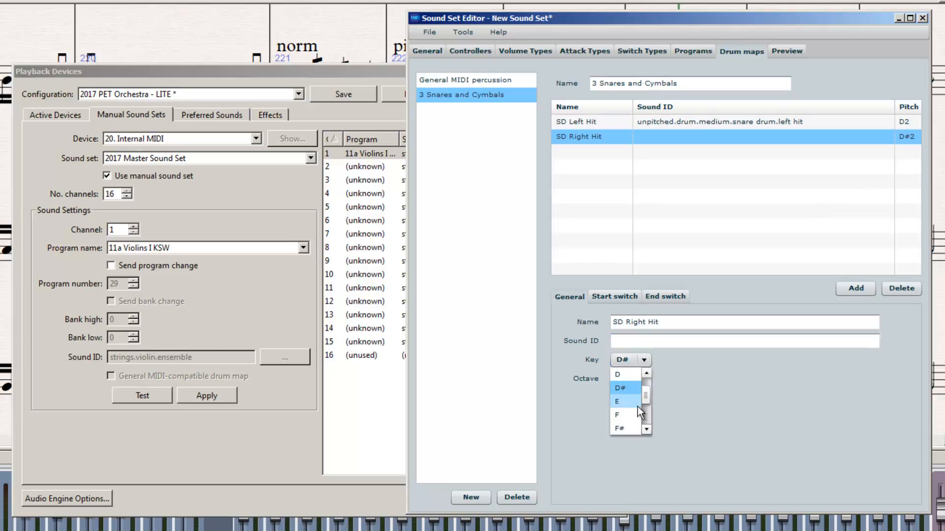
pyautogui.click(632, 388)
pyautogui.click(651, 342)
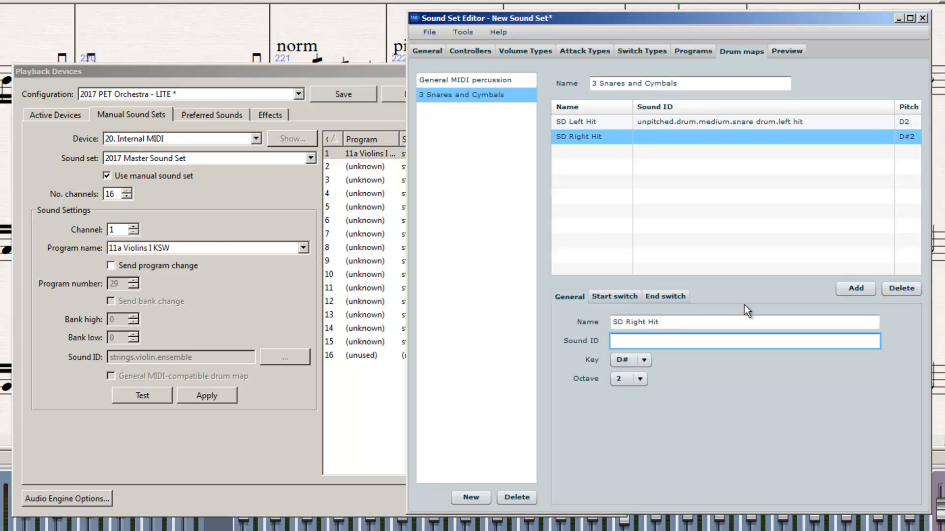
# Add a third drum sound to the map and name it Cymbal Crash
pyautogui.click(855, 288)
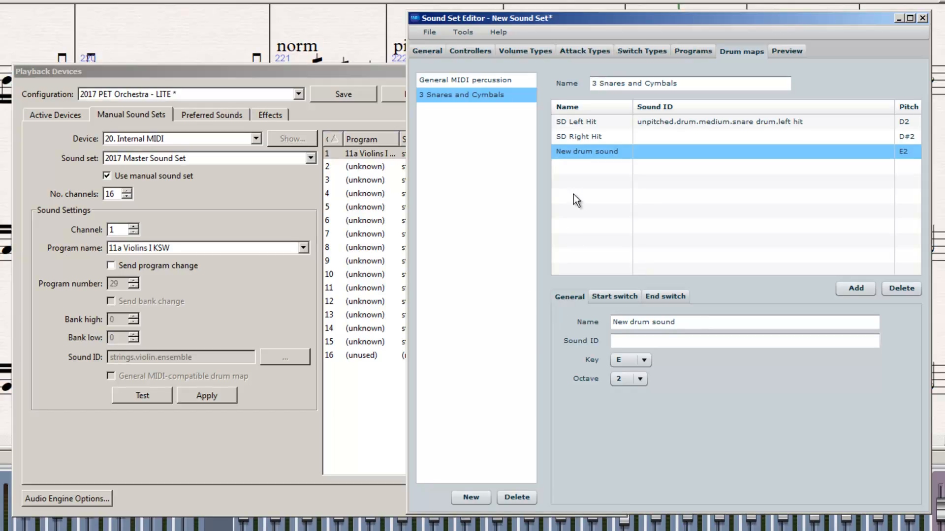
pyautogui.click(681, 321)
pyautogui.write('Cymbal Crash')
# Enter unp as the Cymbal Crash sound ID and browse the suggested unpitched IDs without choosing one
pyautogui.click(619, 341)
pyautogui.write('unp')
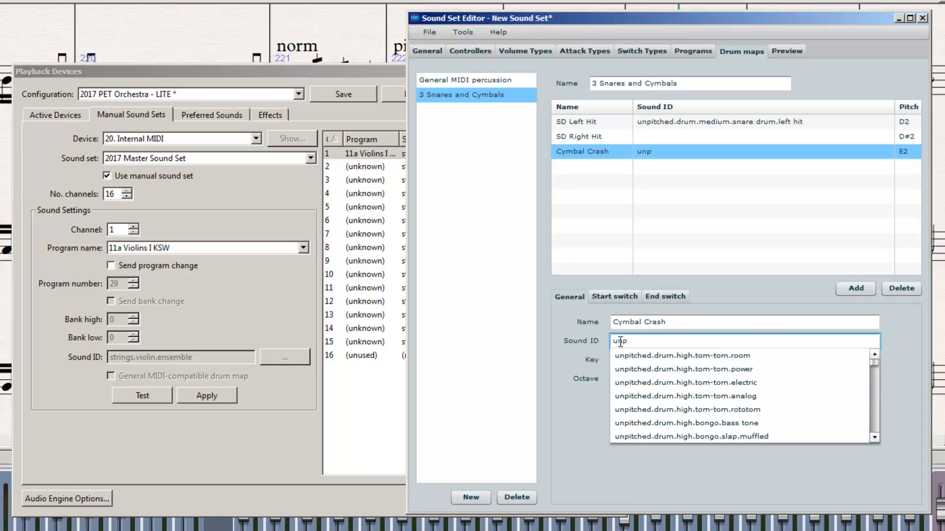
pyautogui.scroll(-10, 675, 368)
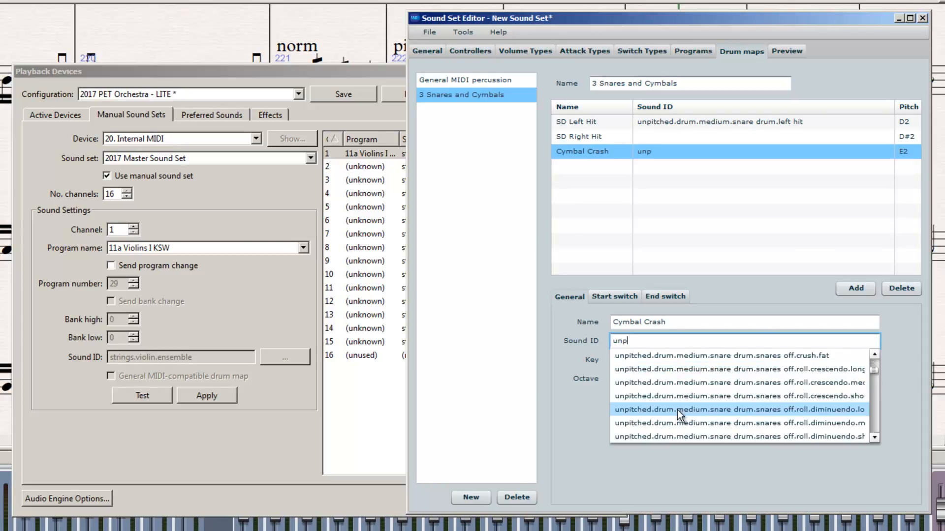
pyautogui.scroll(-10, 678, 413)
pyautogui.scroll(-10, 682, 415)
pyautogui.click(589, 408)
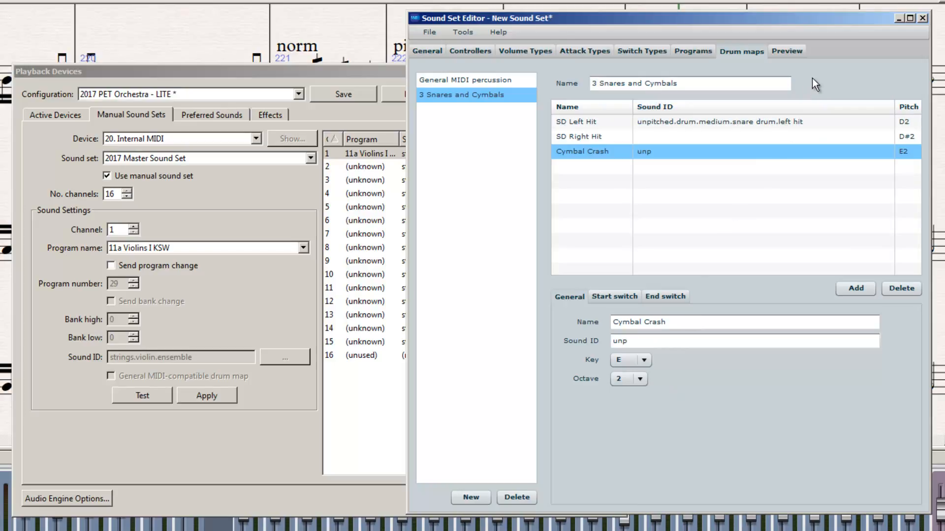
# Create a new program named Snare & Cym and set its type to Drum map
pyautogui.click(684, 52)
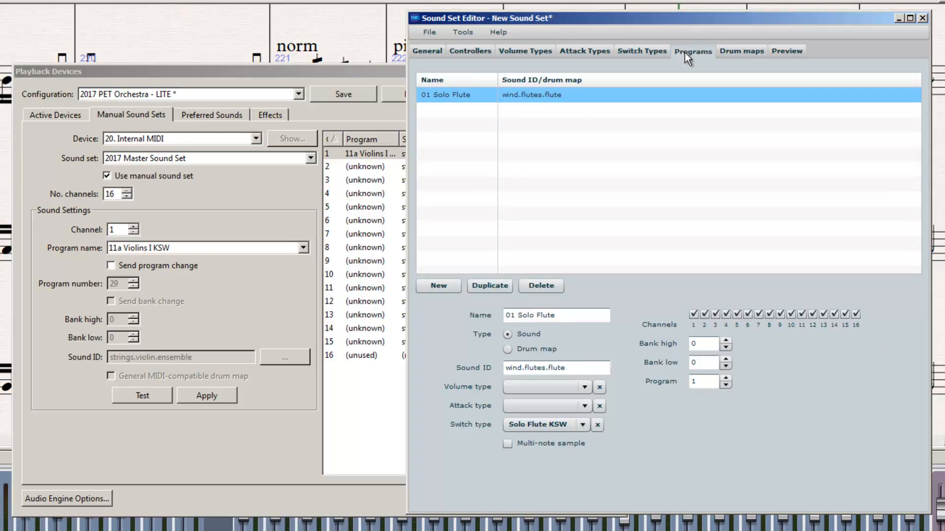
pyautogui.click(445, 288)
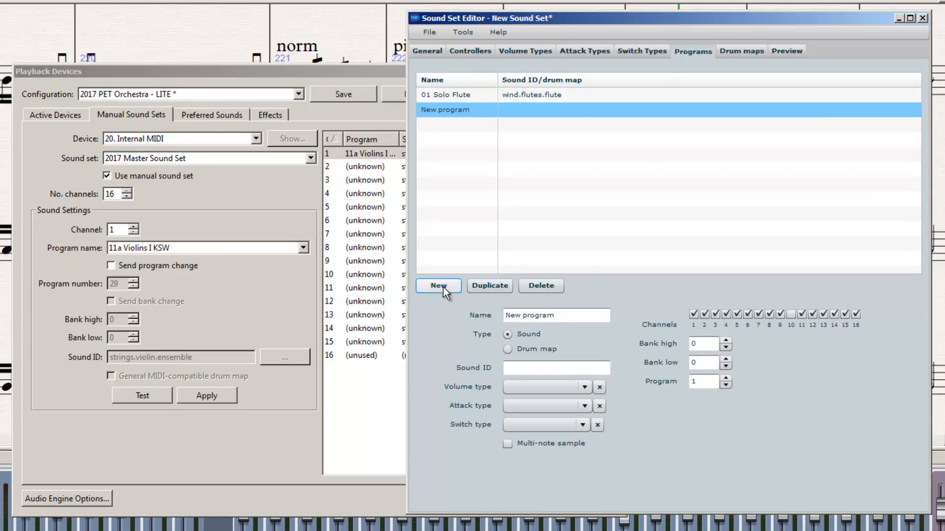
pyautogui.moveTo(588, 315); pyautogui.dragTo(473, 310)
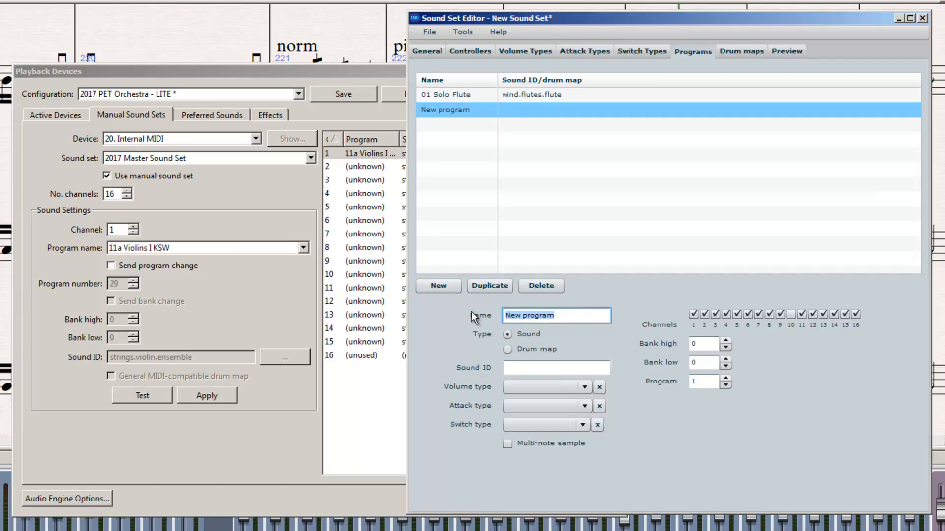
pyautogui.write('Snare & Cym')
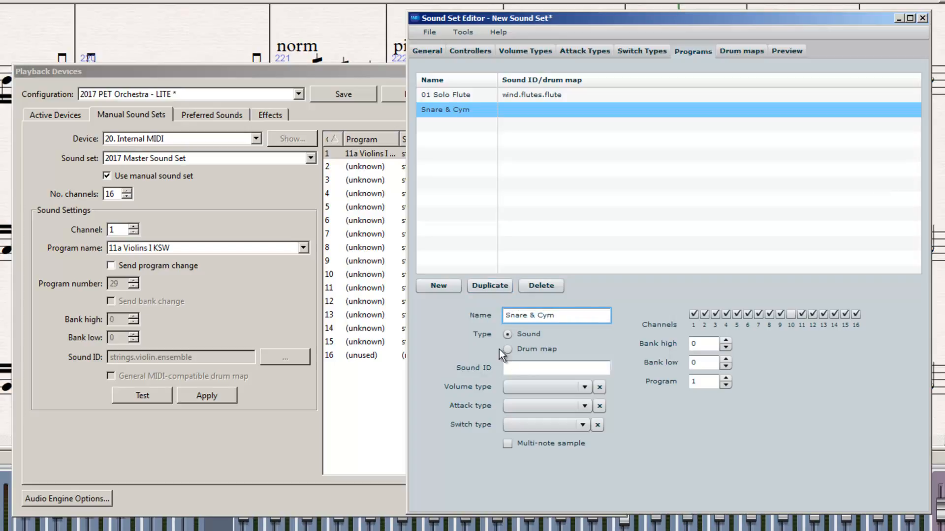
pyautogui.click(510, 350)
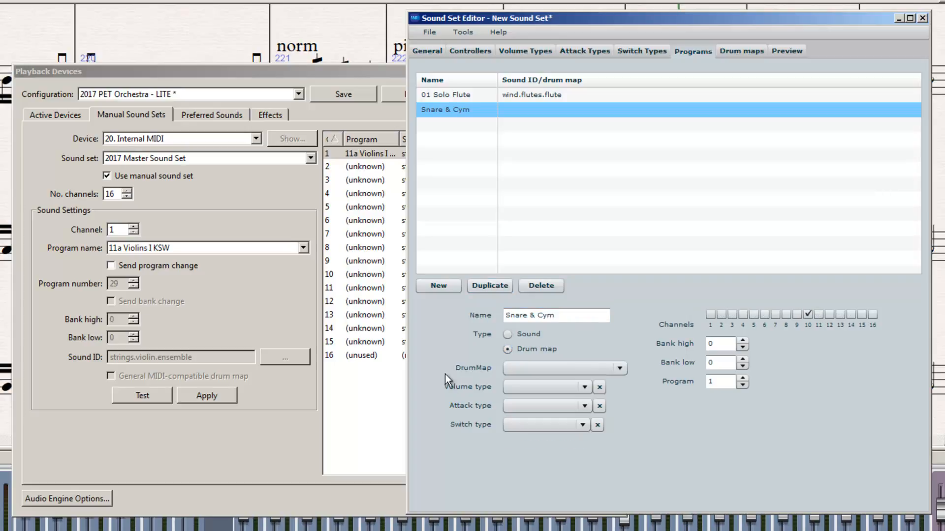
# Assign the 3 Snares and Cymbals drum map to the Snare & Cym program
pyautogui.click(620, 369)
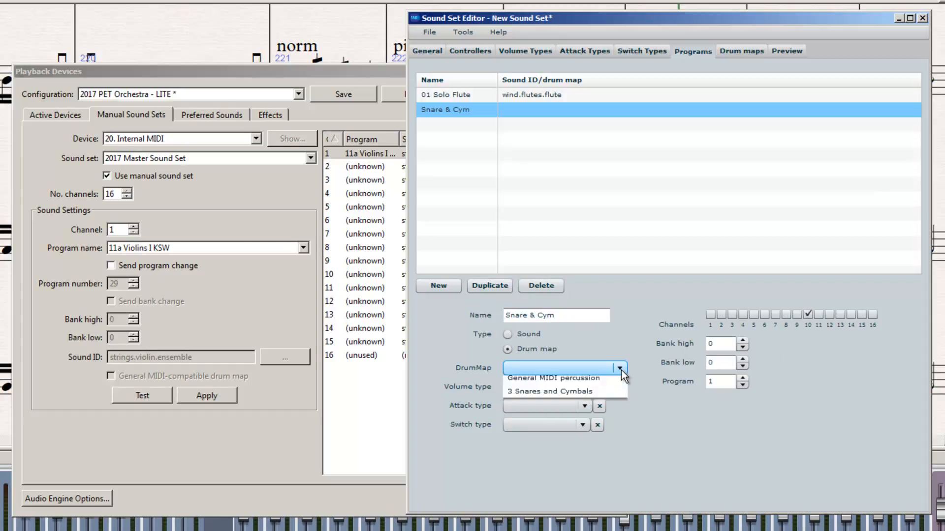
pyautogui.click(577, 397)
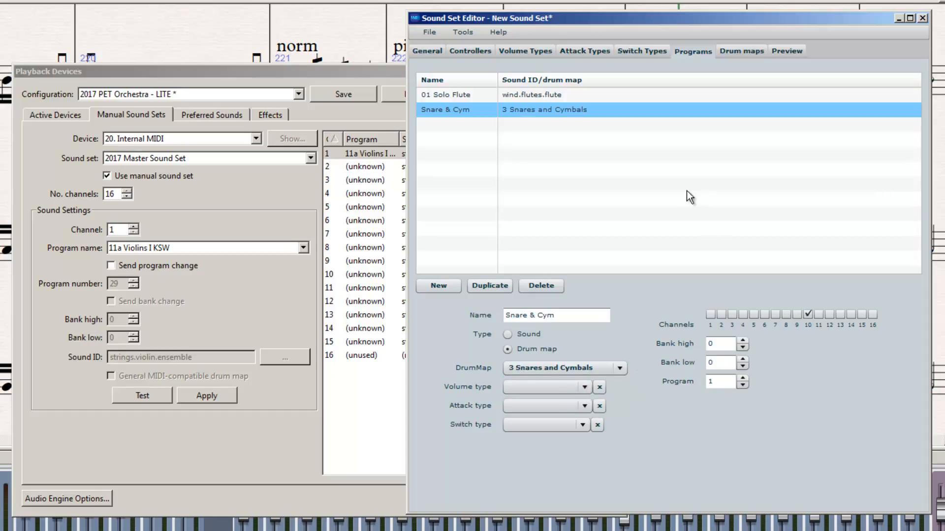
# Review how the 3 Snares and Cymbals drum map and the Solo Flute KSW switch type relate to the two programs
pyautogui.click(731, 54)
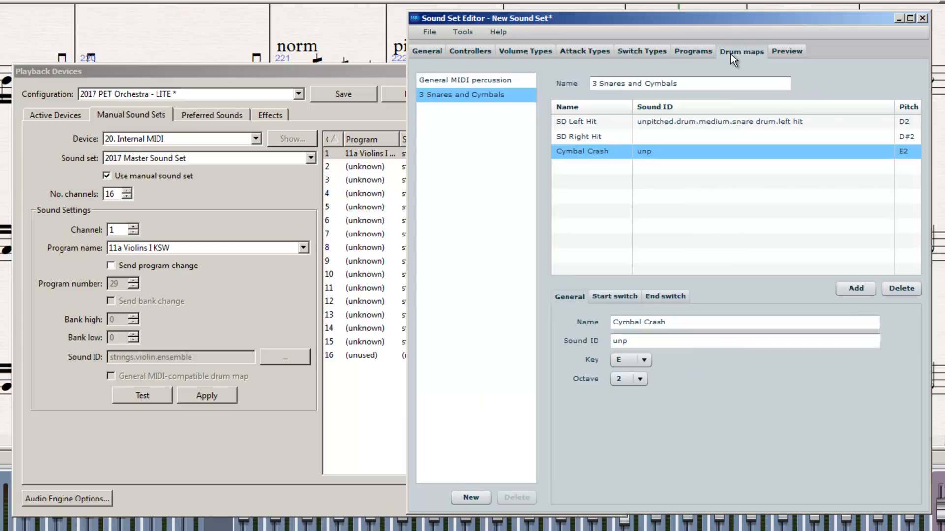
pyautogui.click(687, 55)
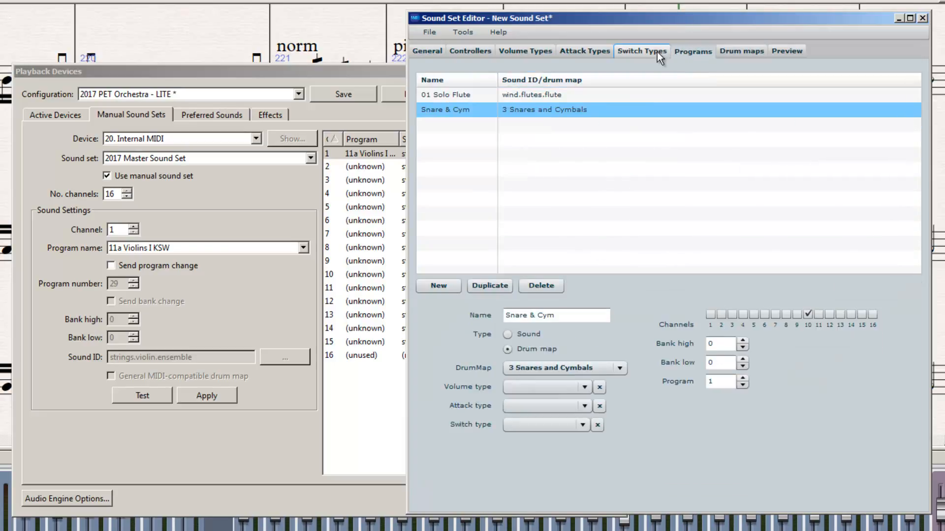
pyautogui.click(629, 54)
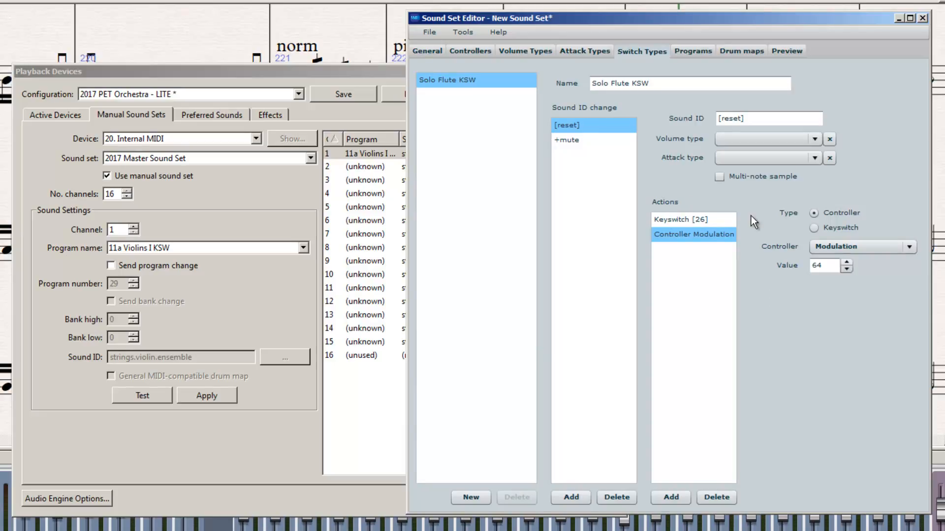
pyautogui.click(678, 55)
pyautogui.click(509, 93)
pyautogui.click(513, 109)
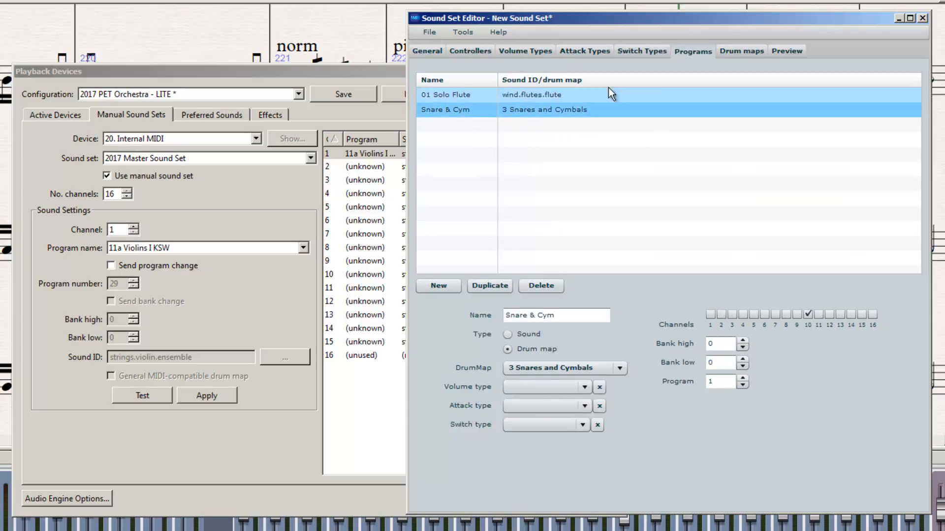
pyautogui.click(744, 52)
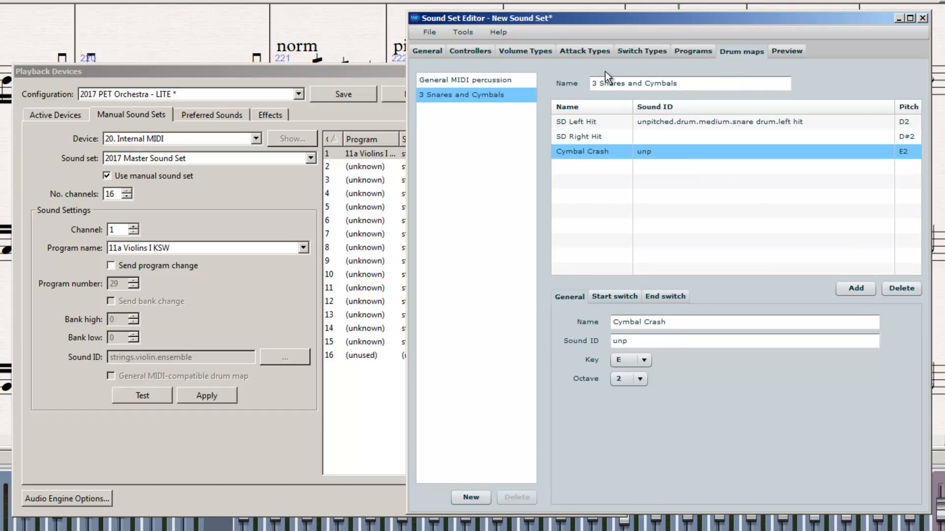
pyautogui.click(635, 53)
pyautogui.click(693, 51)
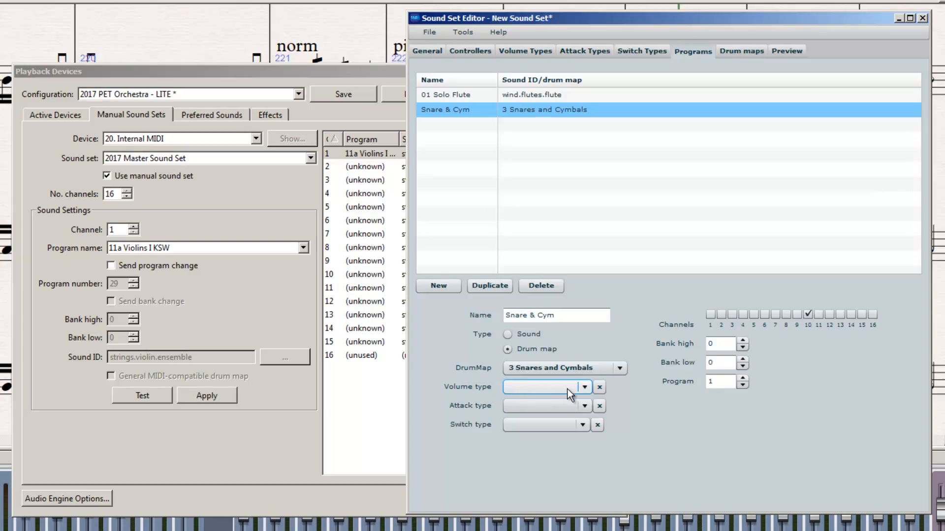
# Check the volume, attack and switch type choices for the Snare & Cym program without assigning any
pyautogui.click(584, 387)
pyautogui.click(467, 408)
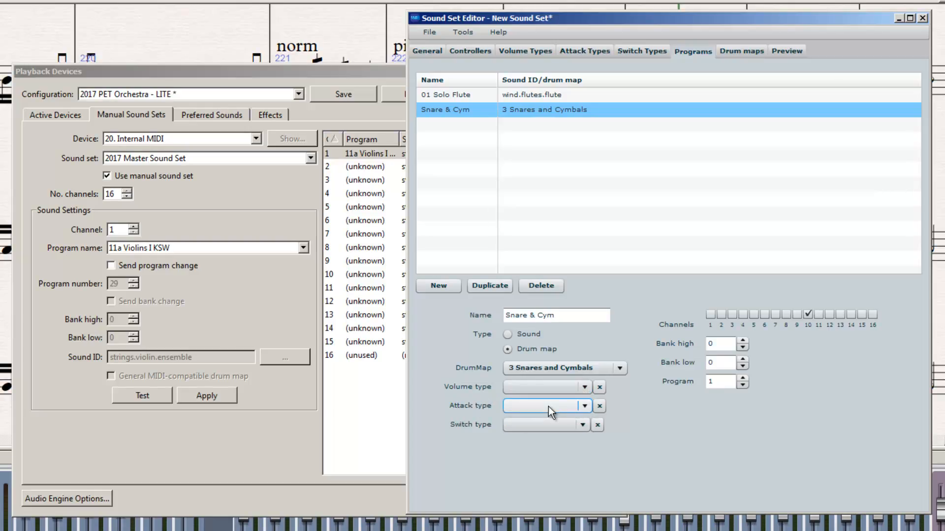
pyautogui.click(584, 406)
pyautogui.click(580, 447)
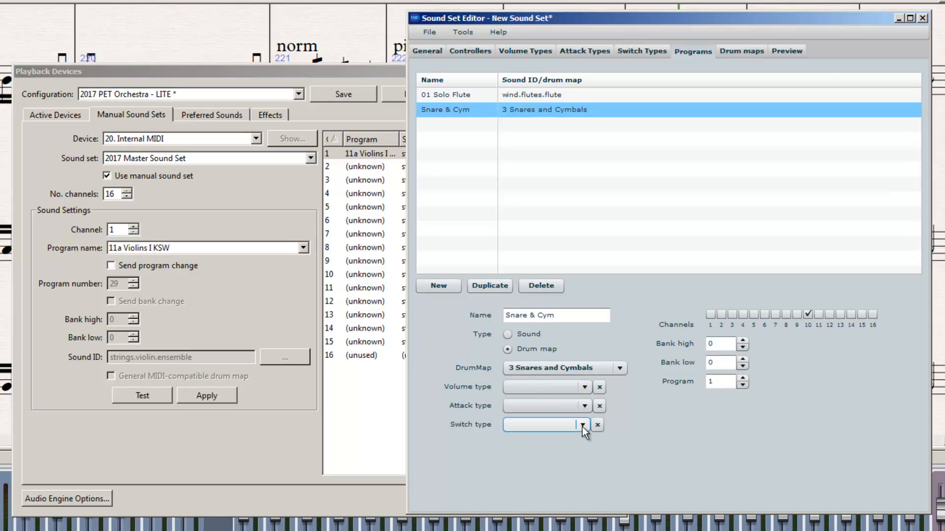
pyautogui.click(583, 426)
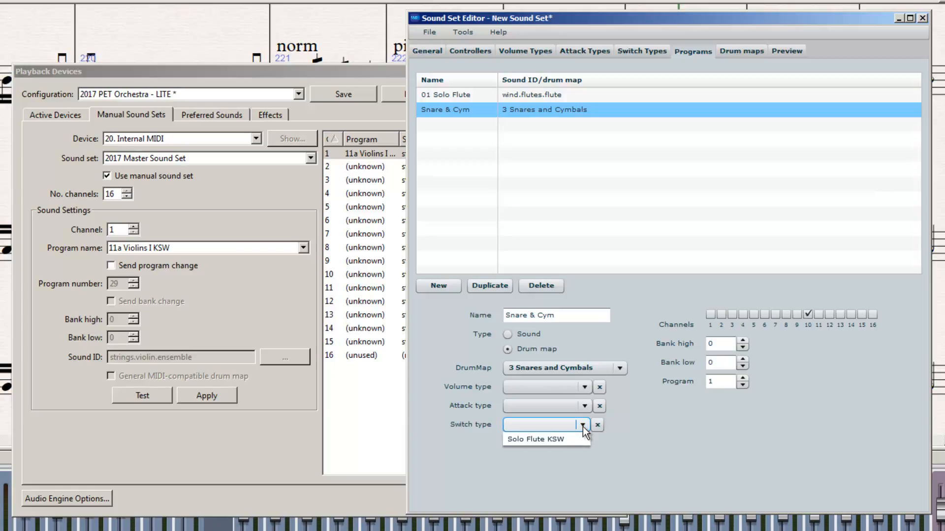
pyautogui.click(465, 470)
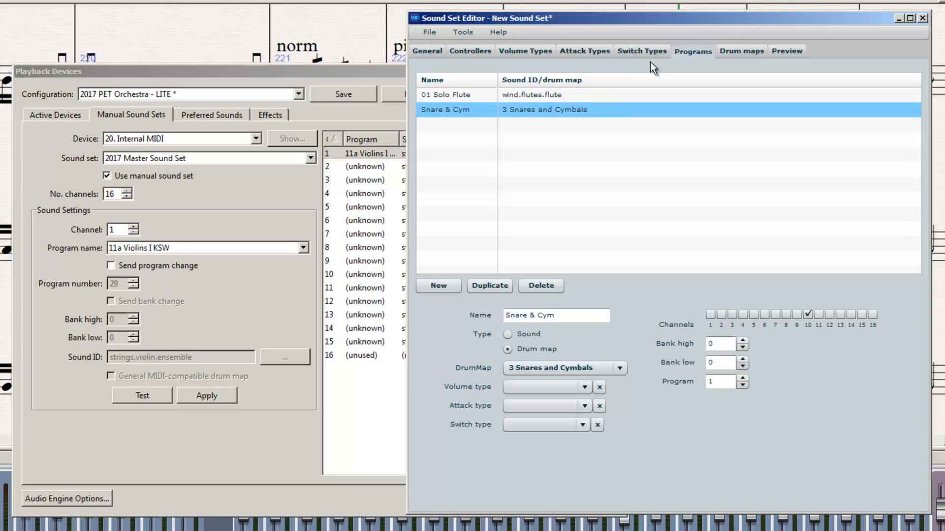
# Preview the sound set's XML code and look through its controller, switch, patch and drum map sections
pyautogui.click(782, 54)
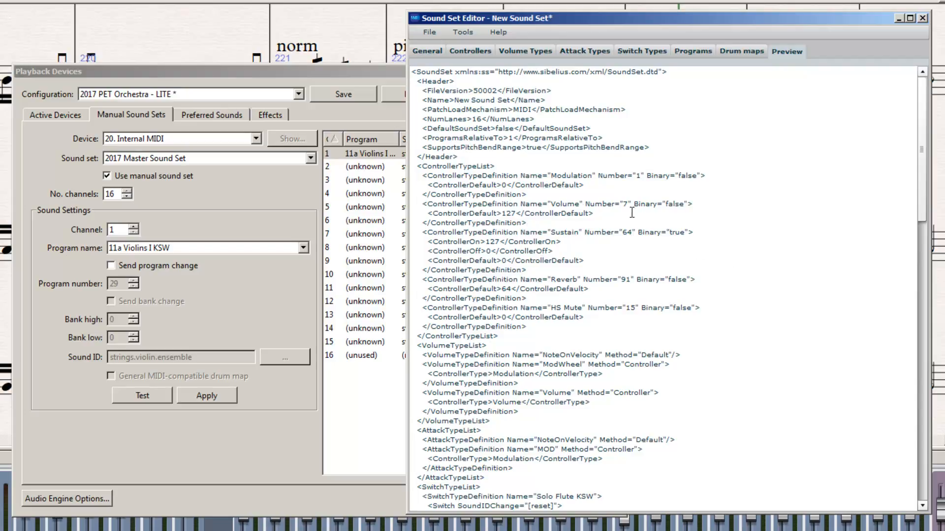
pyautogui.scroll(-13, 566, 182)
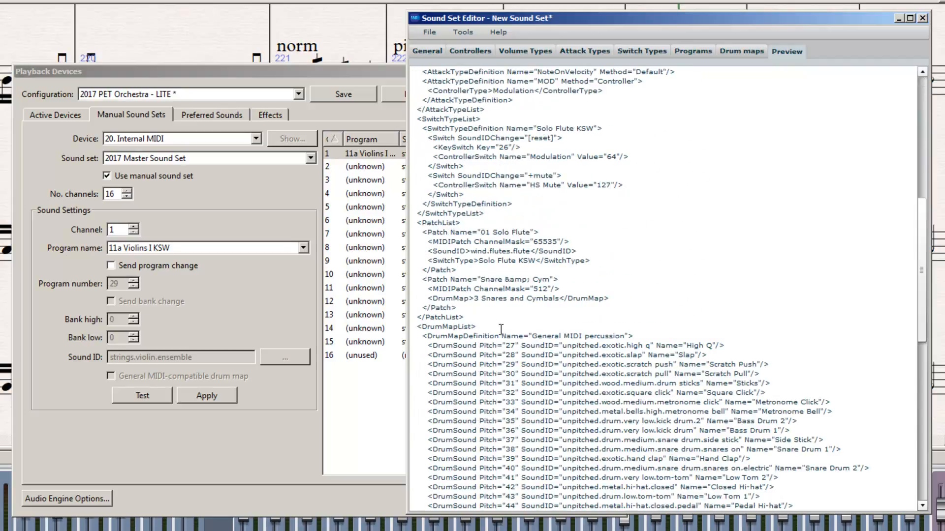
pyautogui.scroll(-10, 500, 329)
pyautogui.scroll(12, 501, 329)
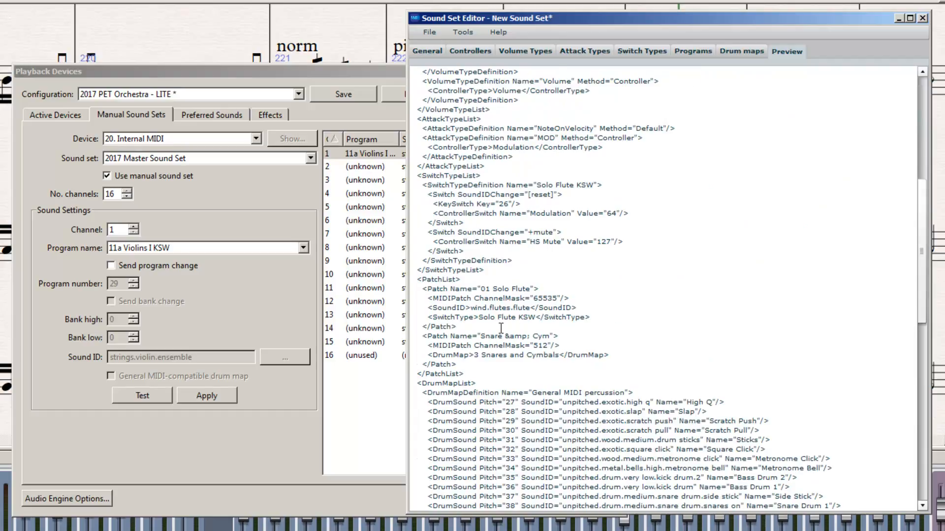
pyautogui.scroll(11, 501, 329)
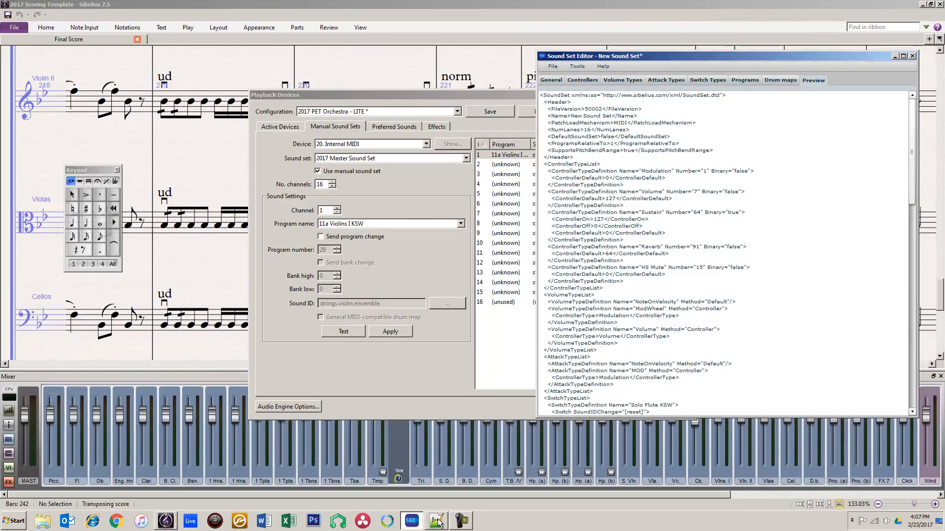
# Switch to ACTUAL SOUND SET.xml in Notepad++, expand its Header section and compare it with the Sound Set Editor's general settings
pyautogui.moveTo(438, 522)
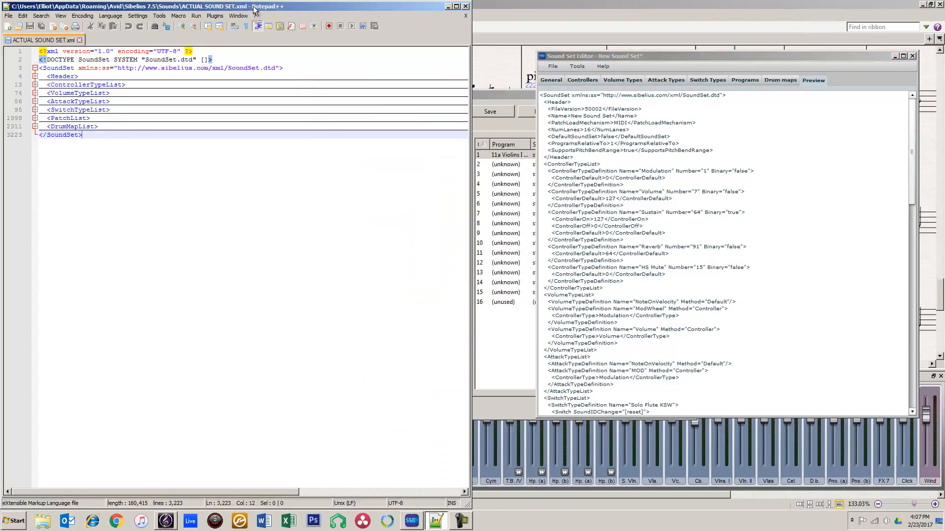
pyautogui.moveTo(254, 10); pyautogui.dragTo(511, 2)
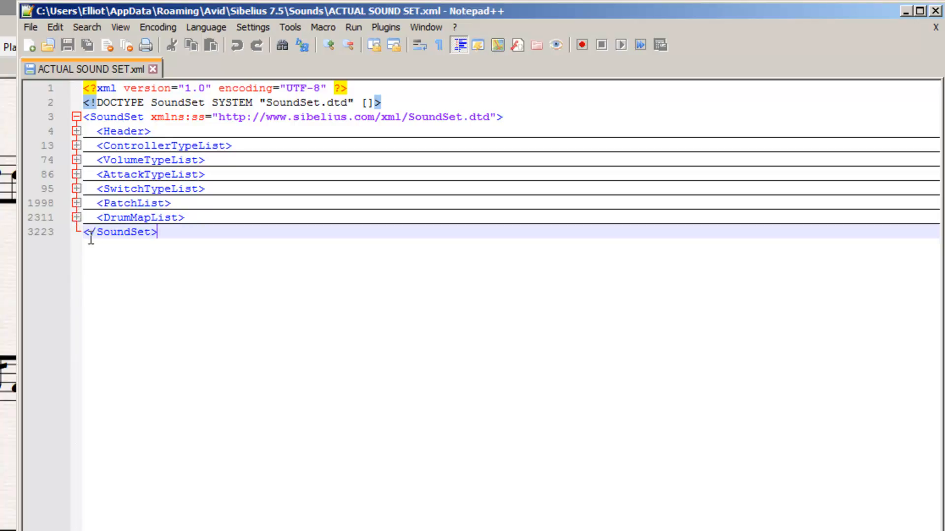
pyautogui.click(75, 132)
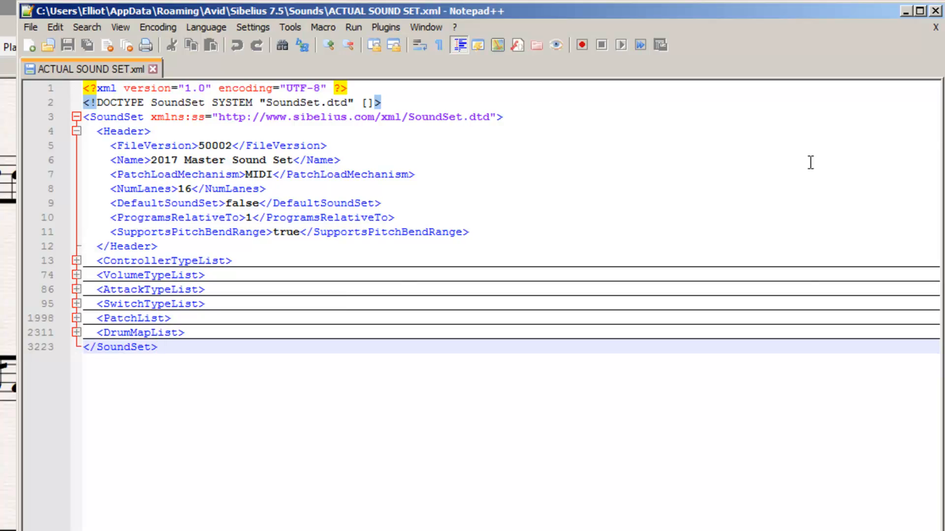
pyautogui.hotkey('alt', 'Tab')
pyautogui.click(638, 138)
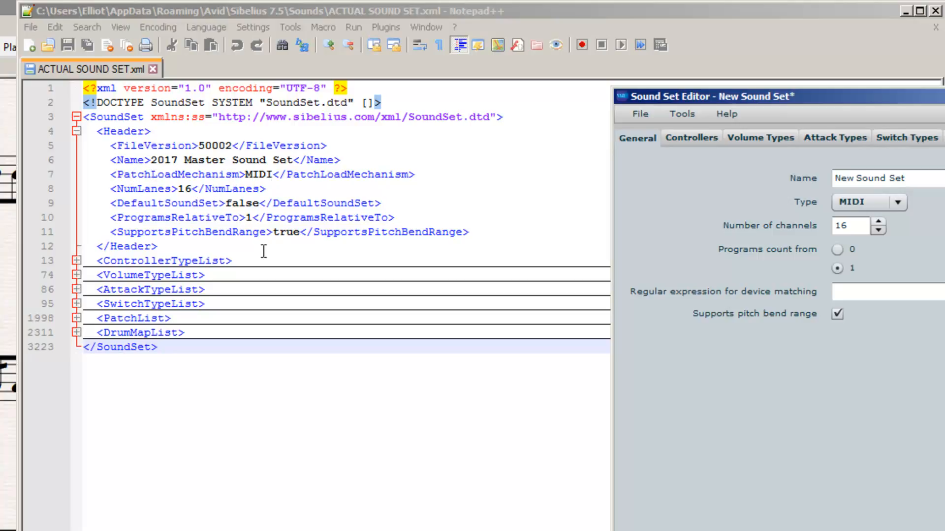
# Expand the ControllerTypeList section in the XML file and compare it with the controllers in the Sound Set Editor
pyautogui.click(77, 261)
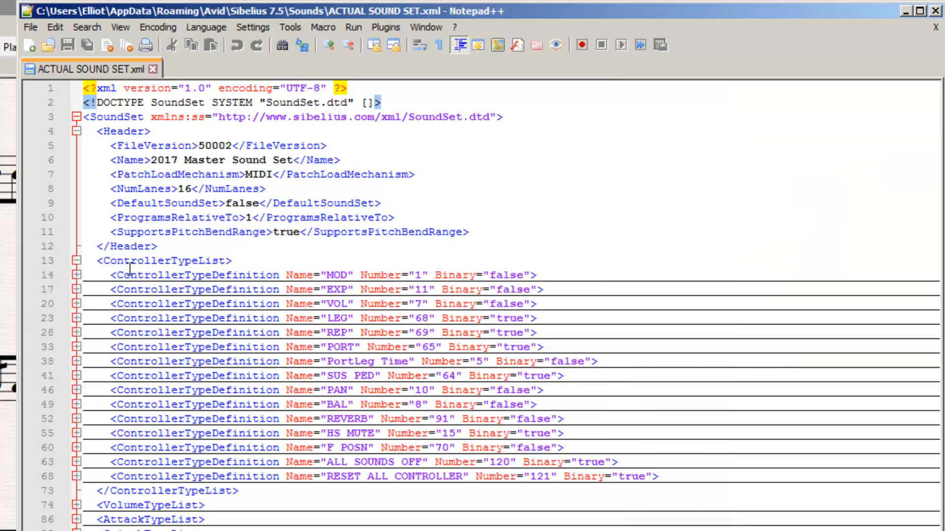
pyautogui.hotkey('alt', 'Tab')
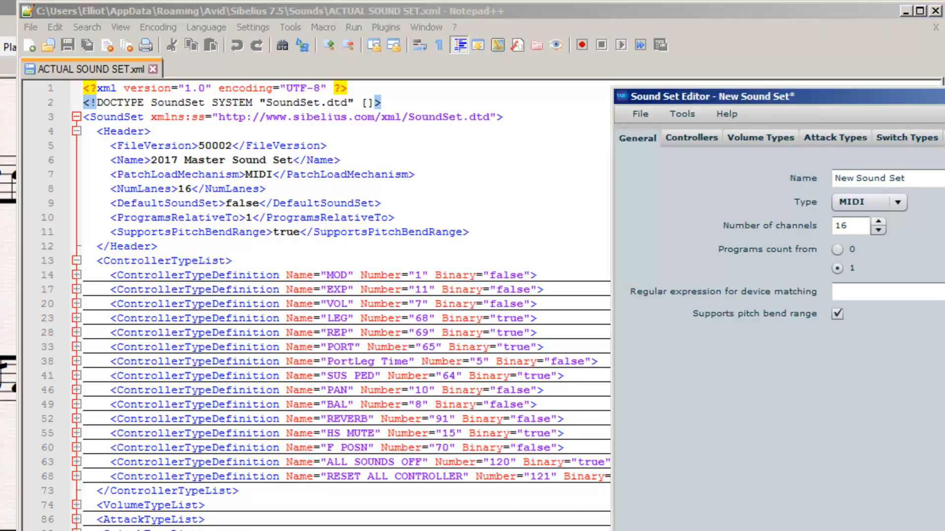
pyautogui.click(691, 138)
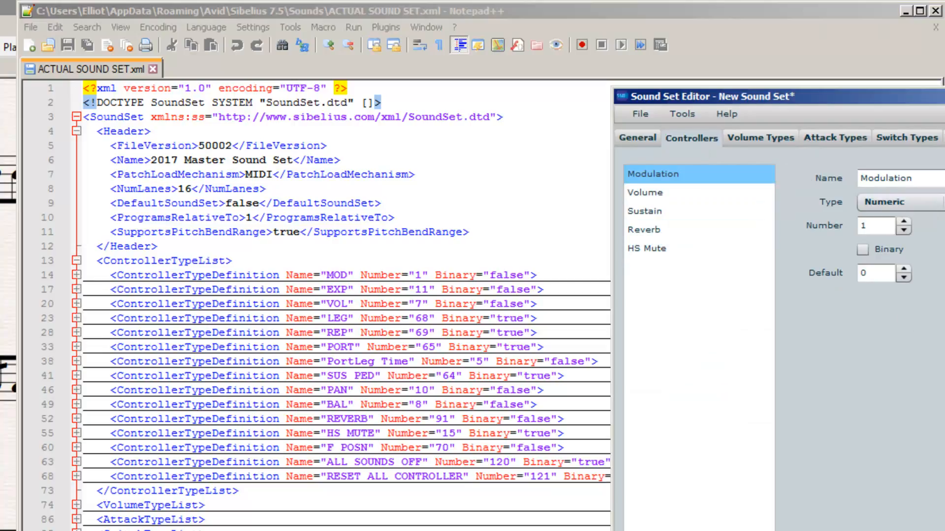
pyautogui.click(291, 262)
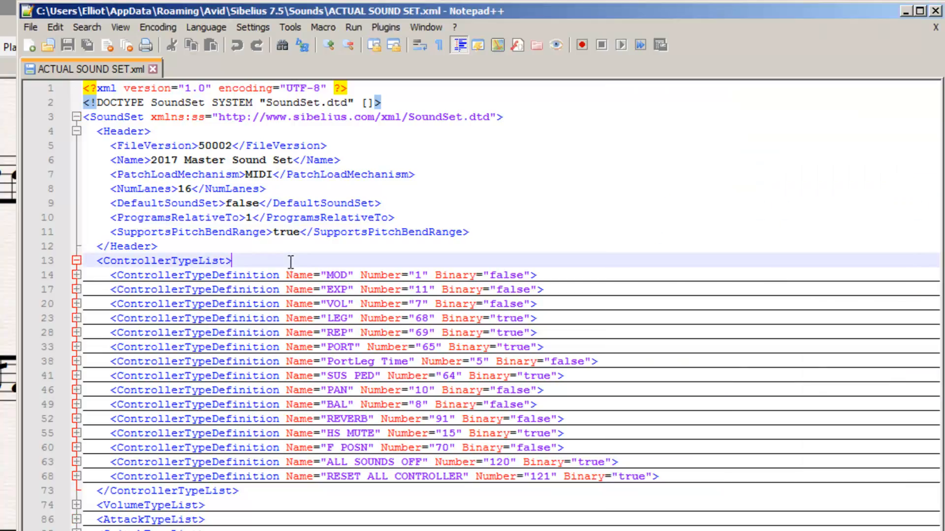
# Examine the default values in the MOD and EXP controller definitions, then collapse the whole ControllerTypeList section
pyautogui.click(76, 276)
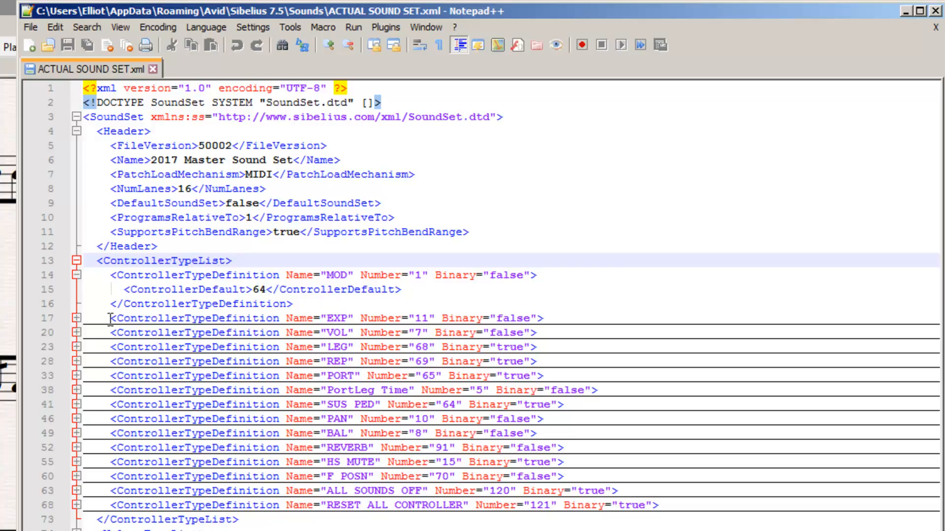
pyautogui.click(75, 318)
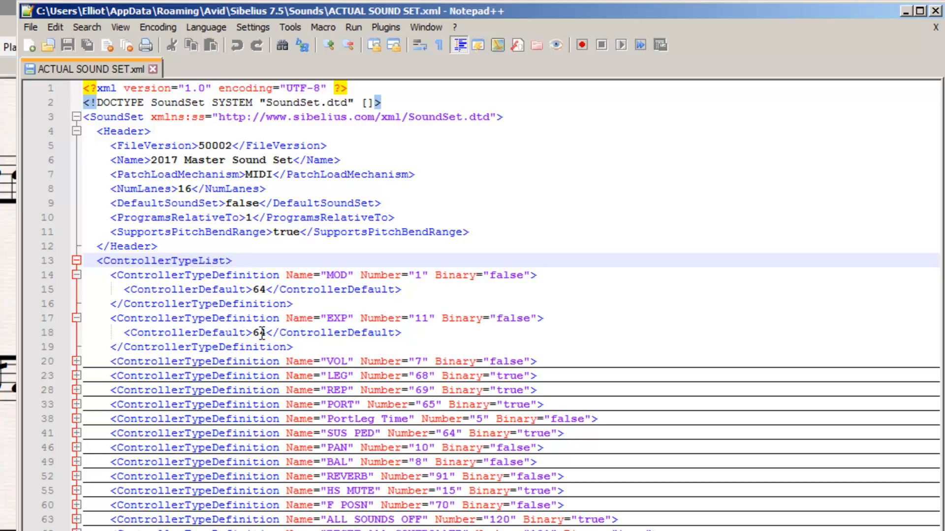
pyautogui.click(76, 318)
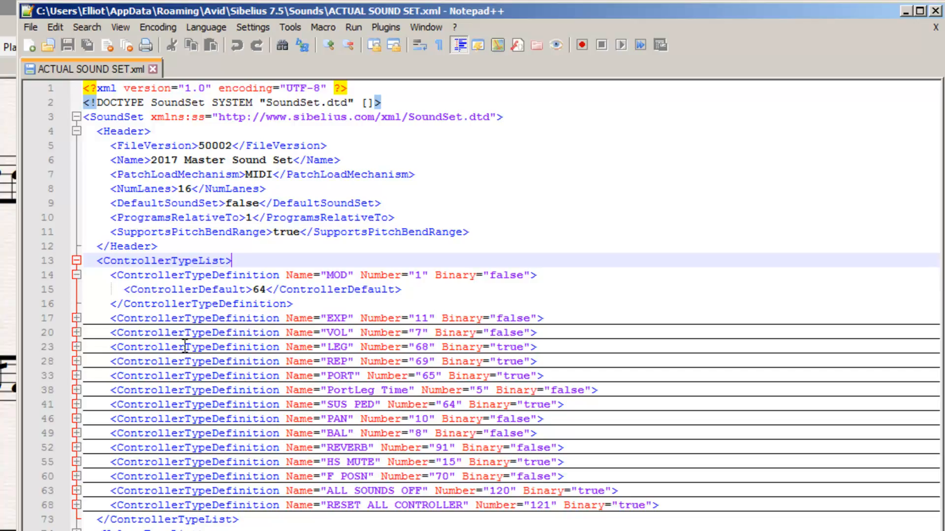
pyautogui.click(75, 276)
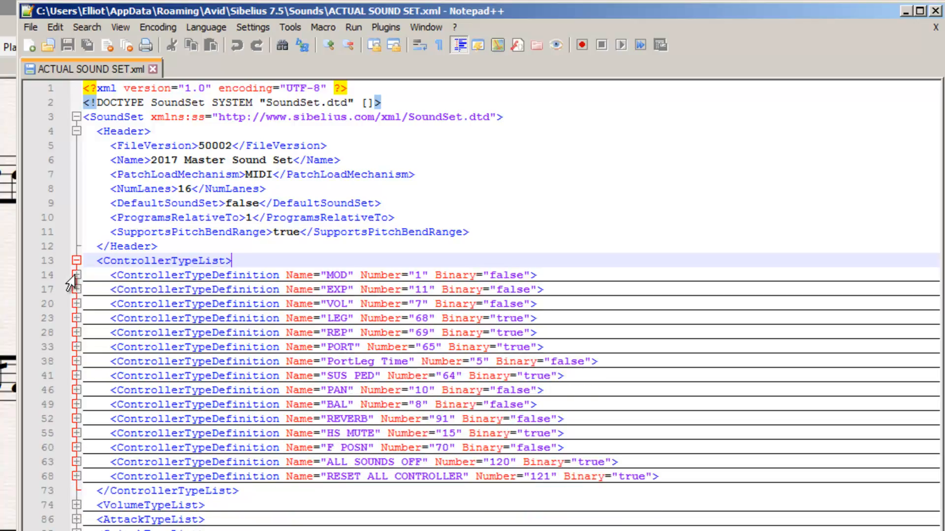
pyautogui.click(76, 261)
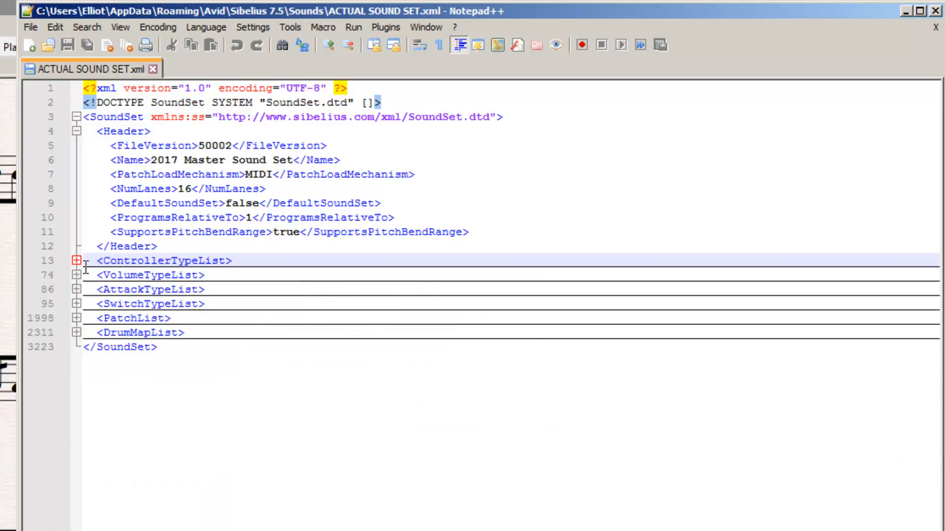
# Examine the VolumeTypeList section and its ModWheel definition against the Sound Set Editor's volume types, and collapse the section again
pyautogui.click(77, 275)
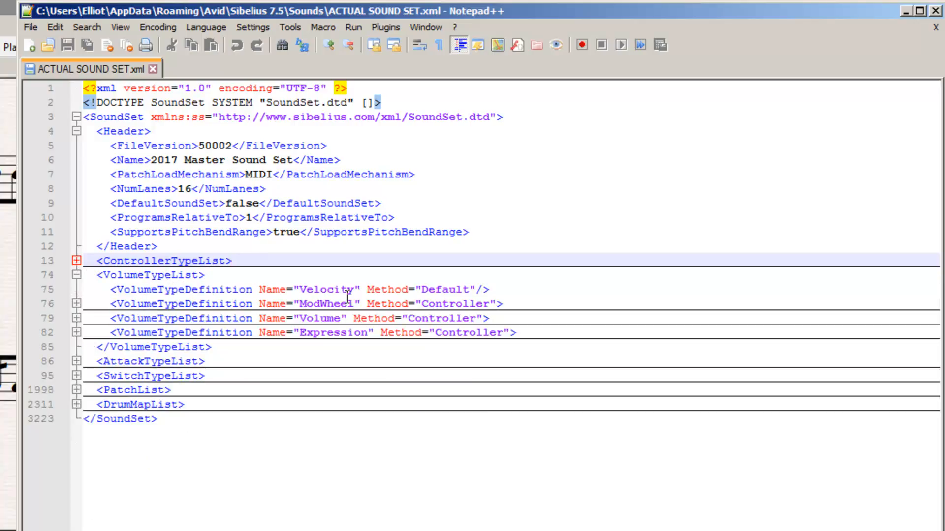
pyautogui.click(77, 304)
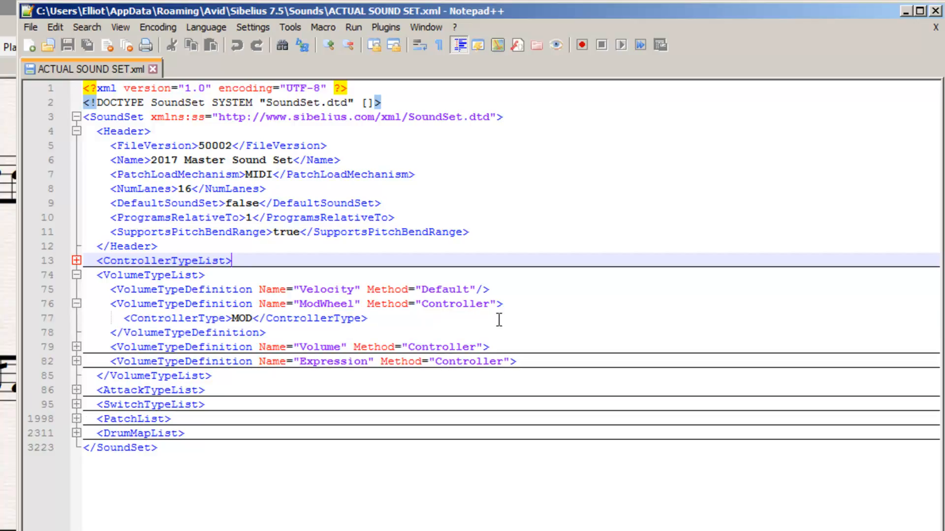
pyautogui.hotkey('alt', 'Tab')
pyautogui.click(754, 143)
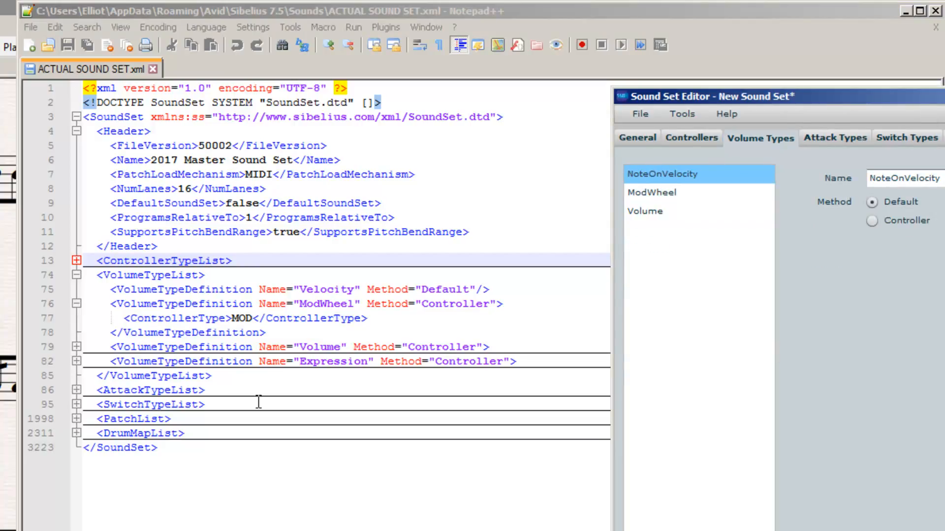
pyautogui.click(224, 495)
pyautogui.click(76, 275)
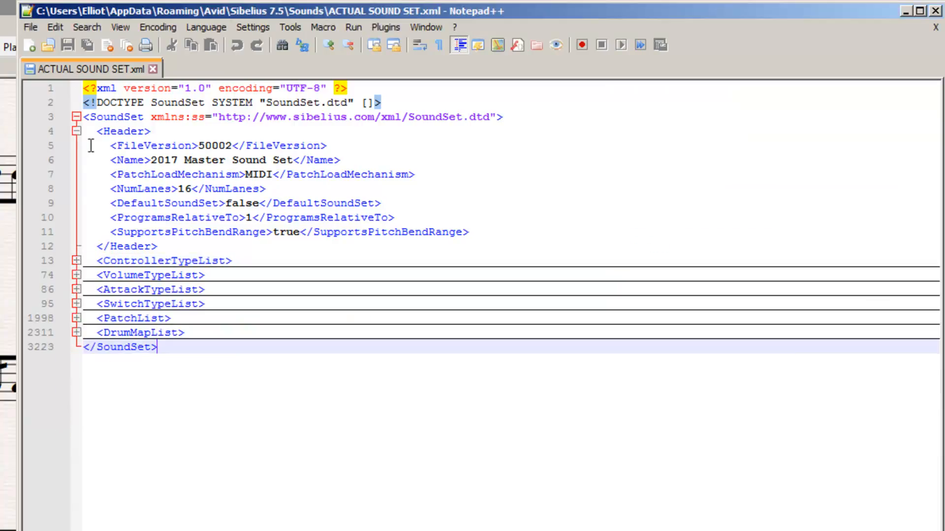
# Collapse the Header section, examine AttackTypeList and its MOD Attack definition, and compare them with the Sound Set Editor's attack types
pyautogui.click(77, 132)
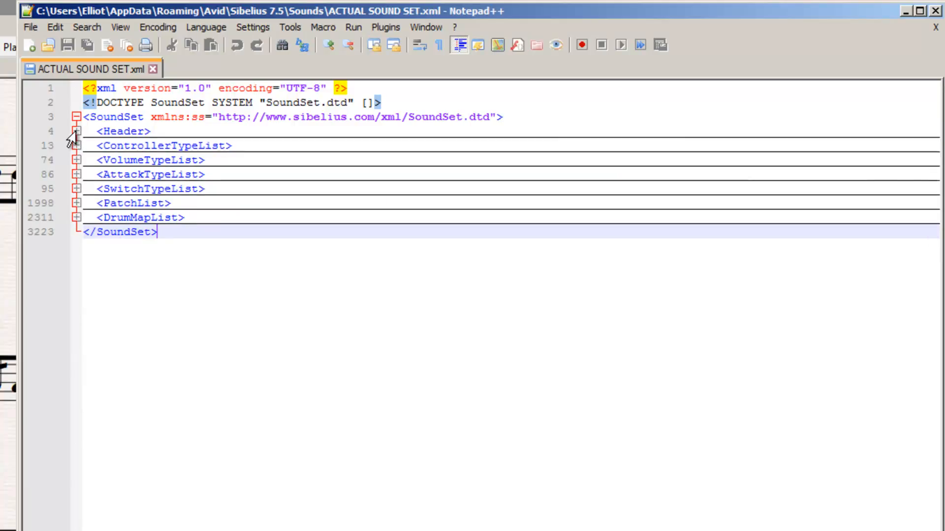
pyautogui.click(76, 175)
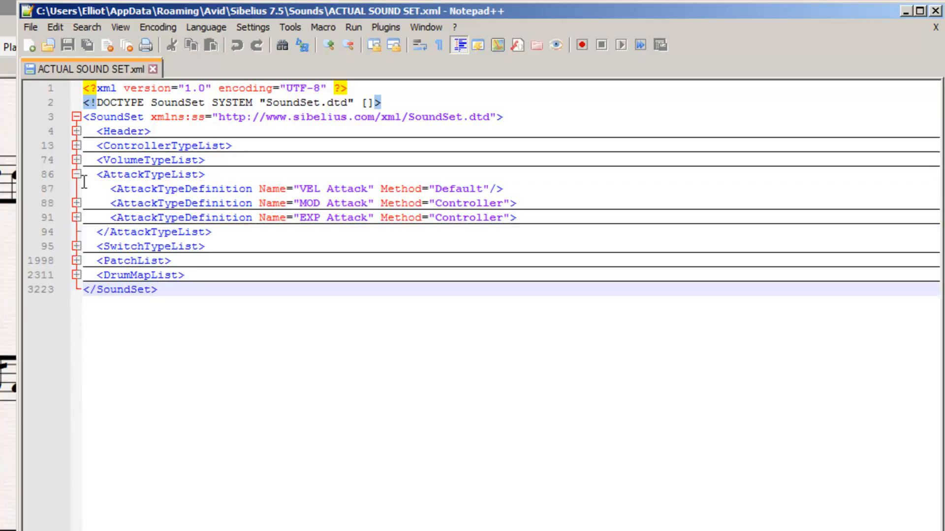
pyautogui.click(76, 203)
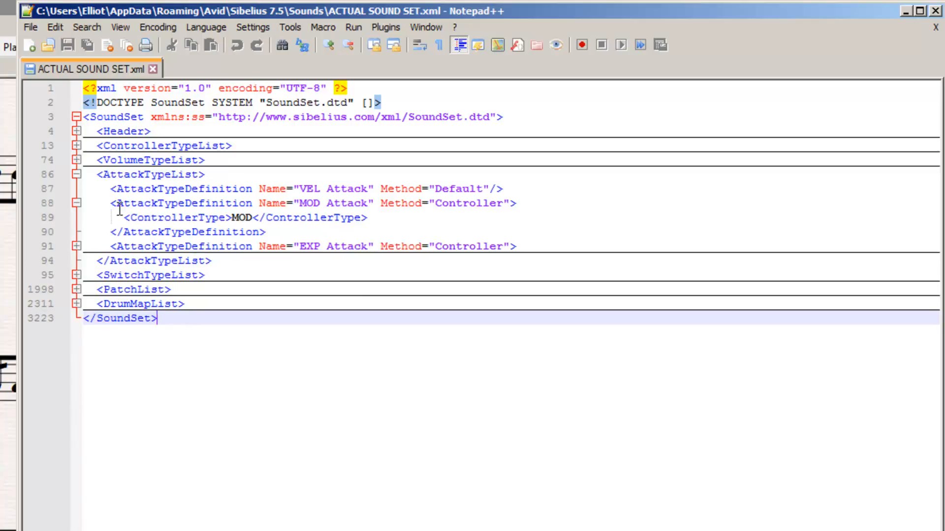
pyautogui.click(76, 203)
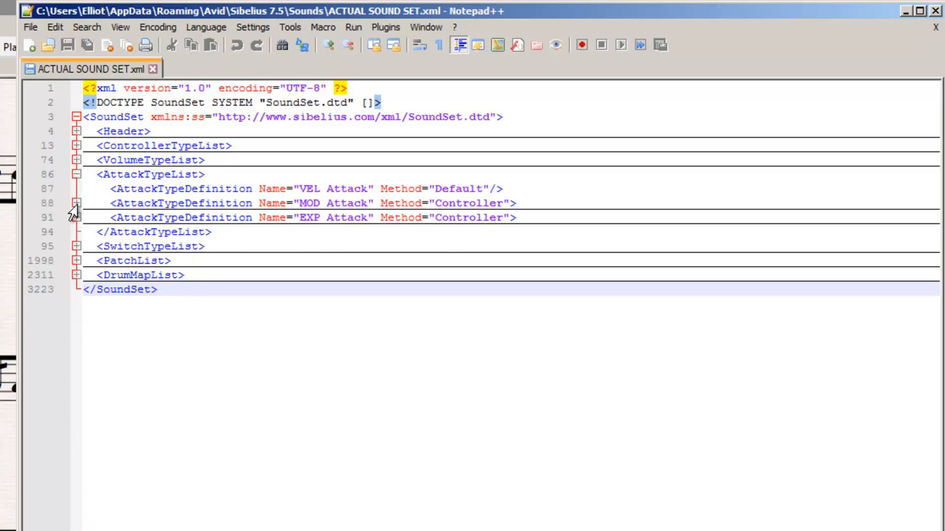
pyautogui.click(76, 174)
pyautogui.hotkey('alt', 'Tab')
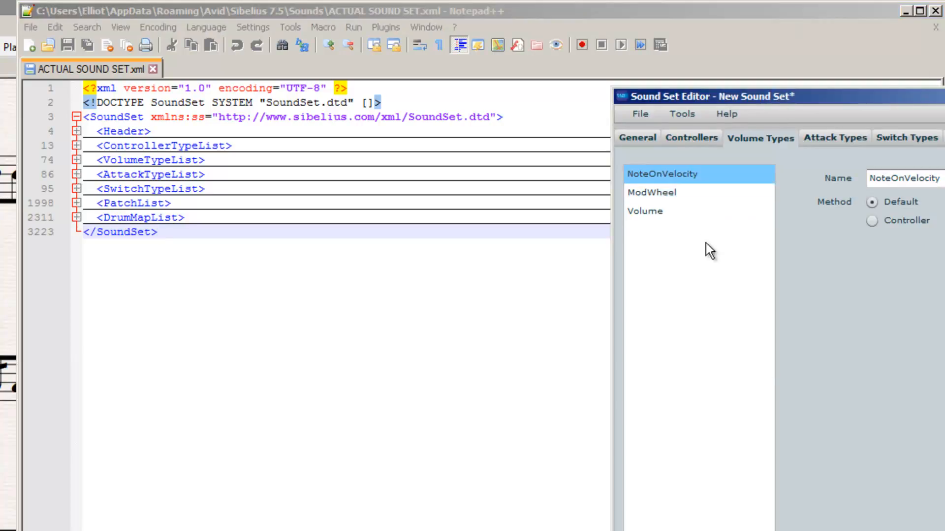
pyautogui.click(689, 139)
pyautogui.click(738, 137)
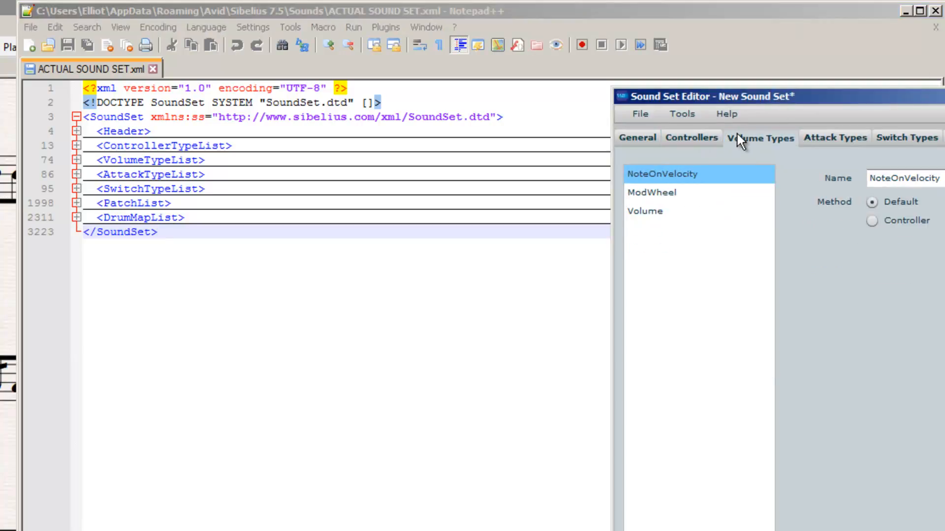
pyautogui.click(807, 139)
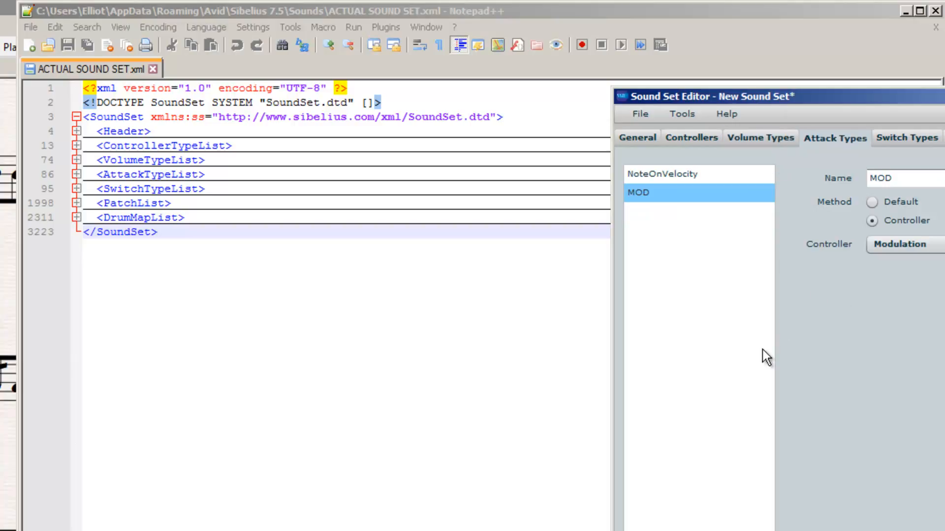
# Expand the SwitchTypeList section in the XML file and compare it with the switch types in the Sound Set Editor
pyautogui.click(187, 345)
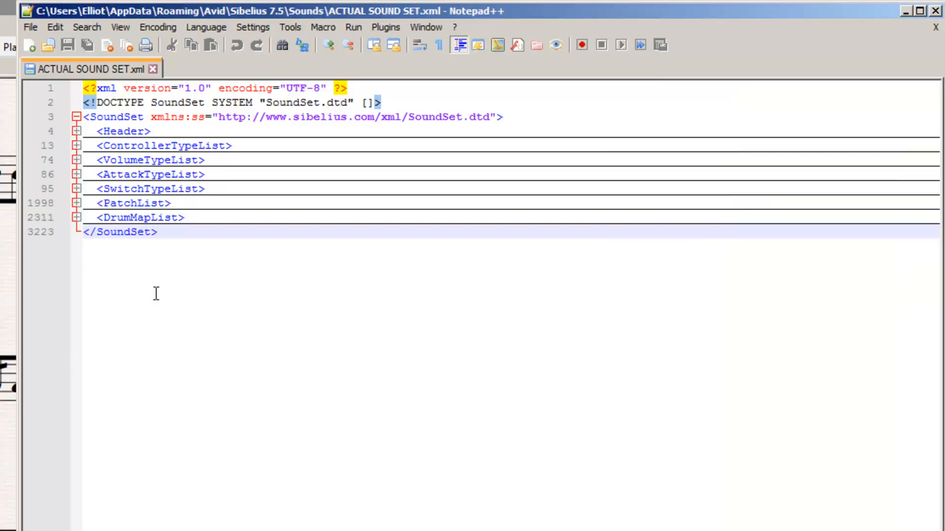
pyautogui.click(76, 189)
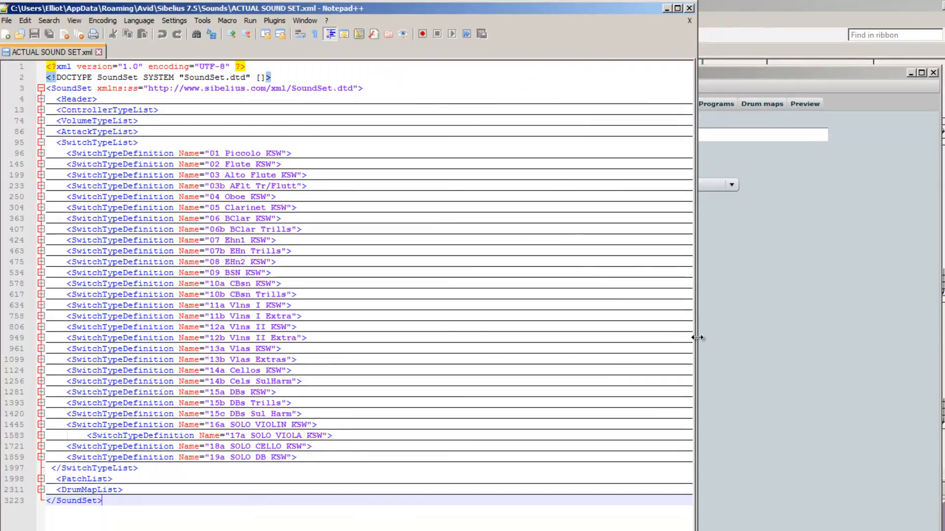
pyautogui.click(715, 183)
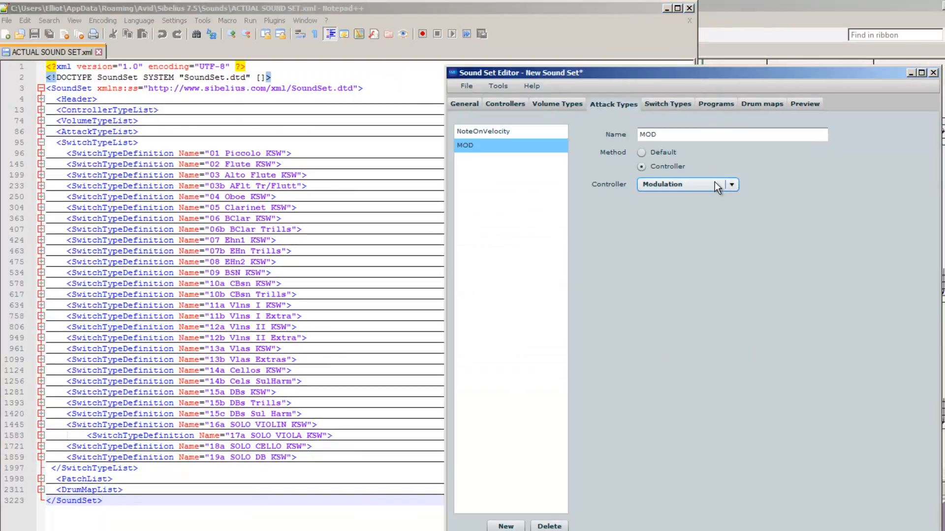
pyautogui.click(659, 107)
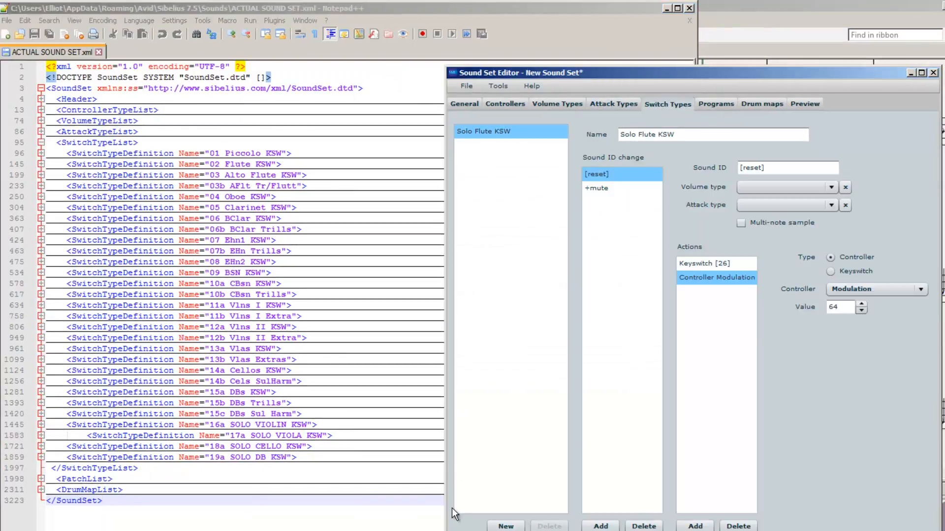
# Create a new switch type with a [reset] sound ID change and add an action of type Controller using Modulation
pyautogui.click(501, 526)
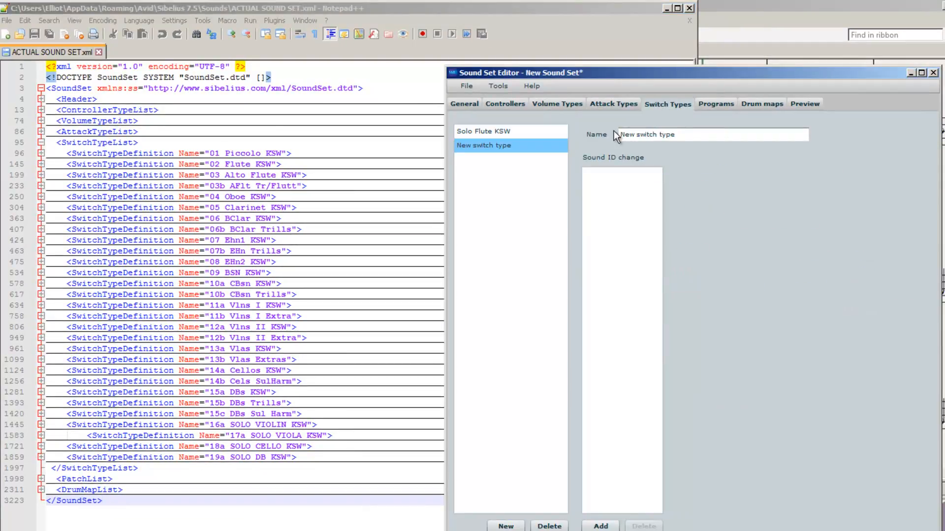
pyautogui.moveTo(692, 140); pyautogui.dragTo(576, 133)
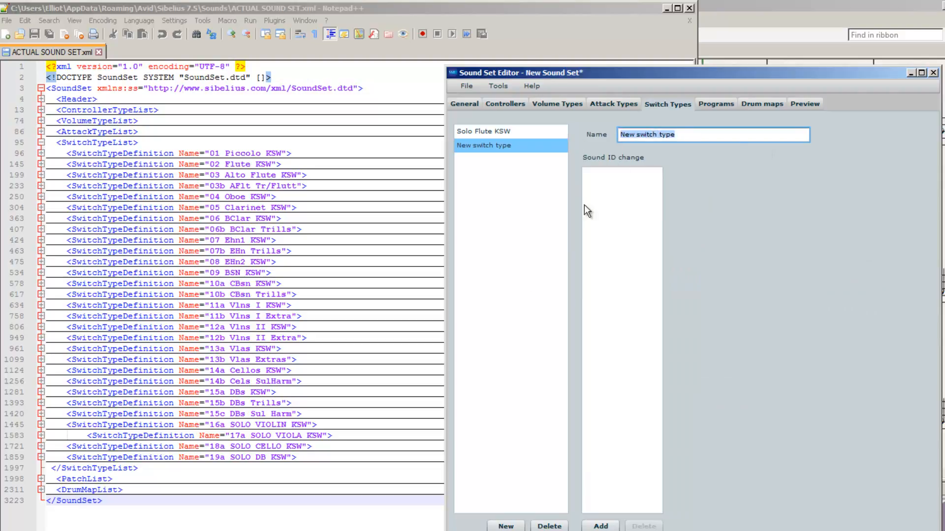
pyautogui.click(601, 526)
pyautogui.moveTo(774, 167); pyautogui.dragTo(681, 164)
pyautogui.click(787, 188)
pyautogui.click(684, 250)
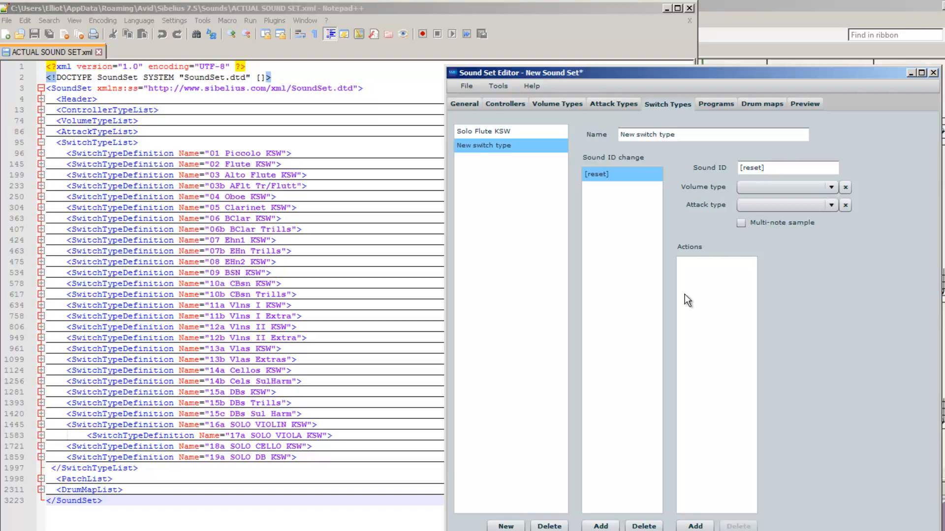
pyautogui.click(695, 526)
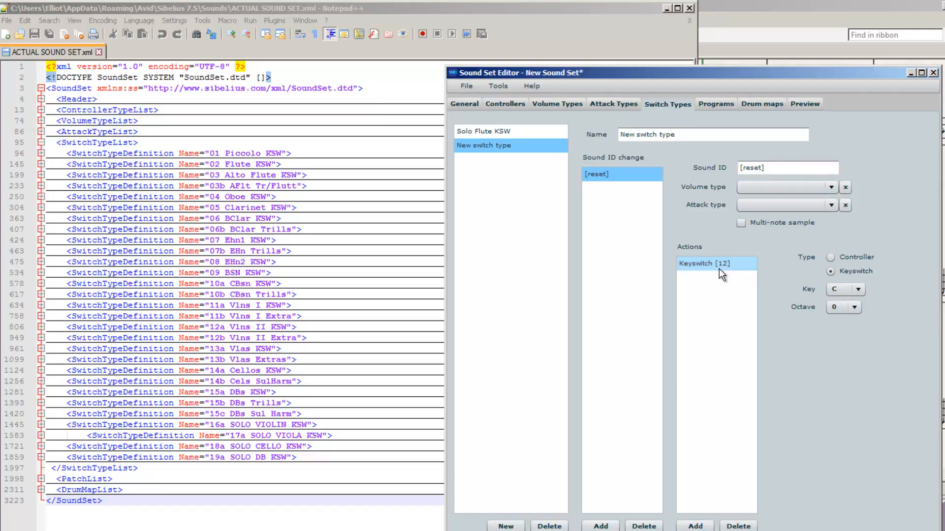
pyautogui.click(835, 259)
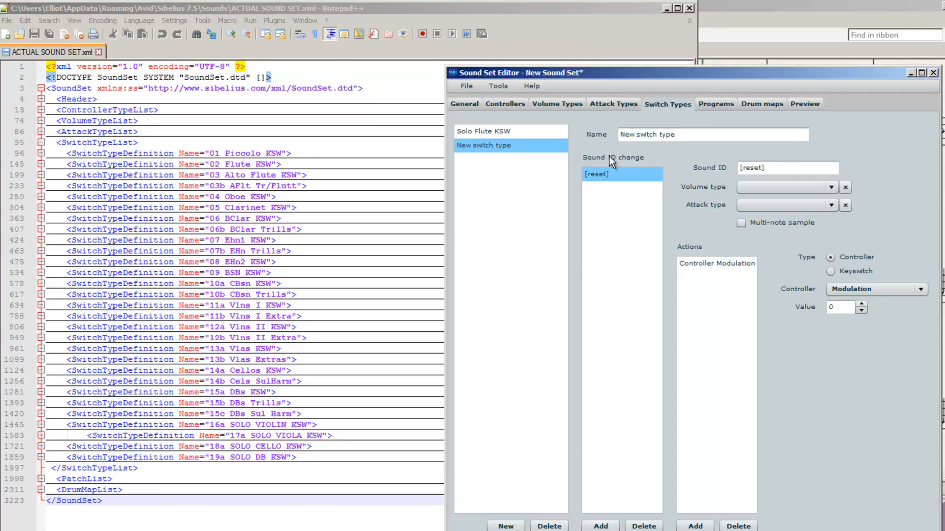
# Examine the 02 Flute KSW switches and the 01 Piccolo KSW definition in the XML against the Sound Set Editor's sound ID changes
pyautogui.click(515, 12)
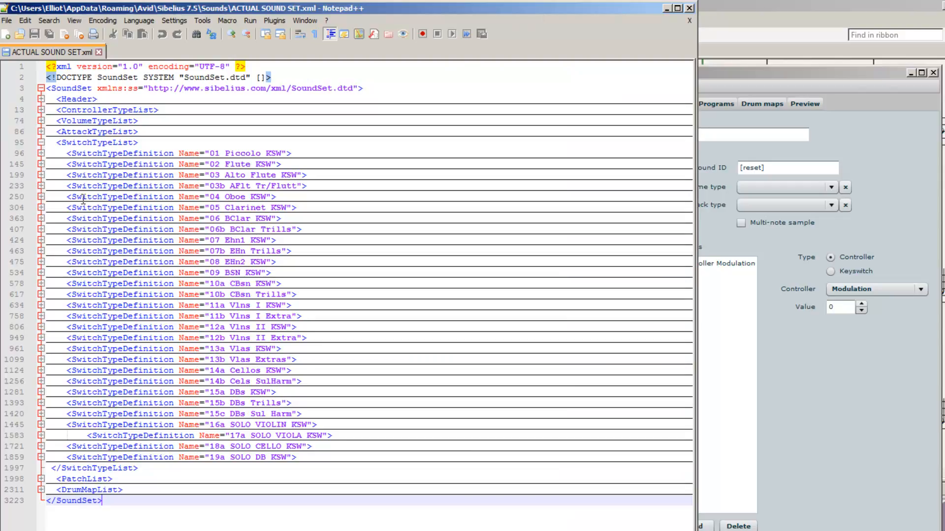
pyautogui.click(41, 164)
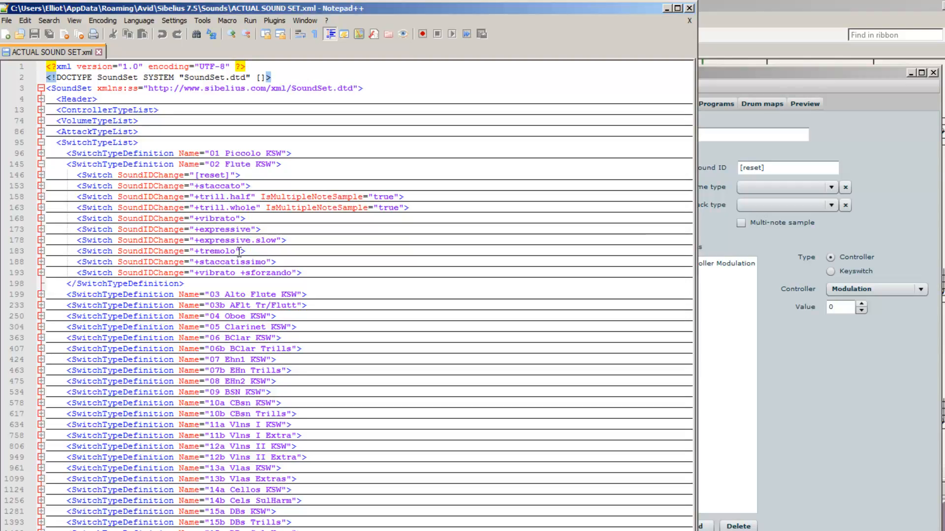
pyautogui.click(811, 367)
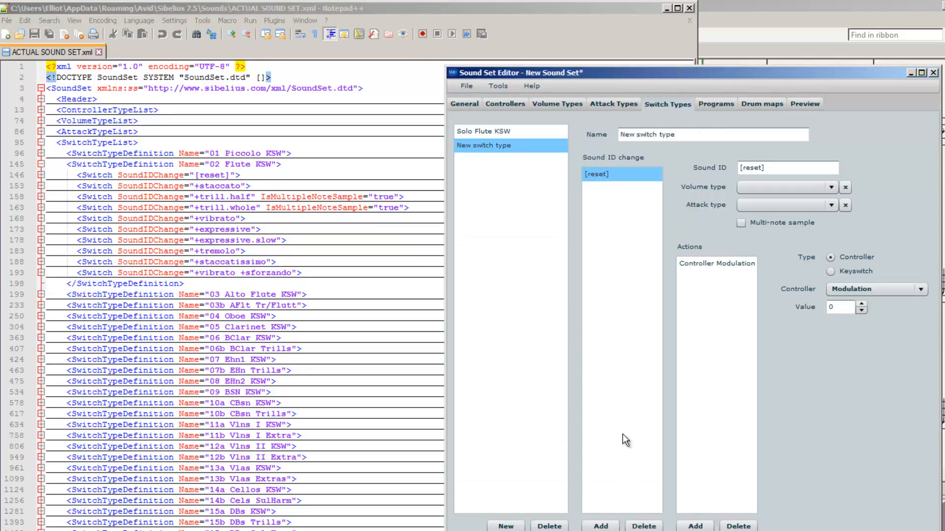
pyautogui.click(310, 7)
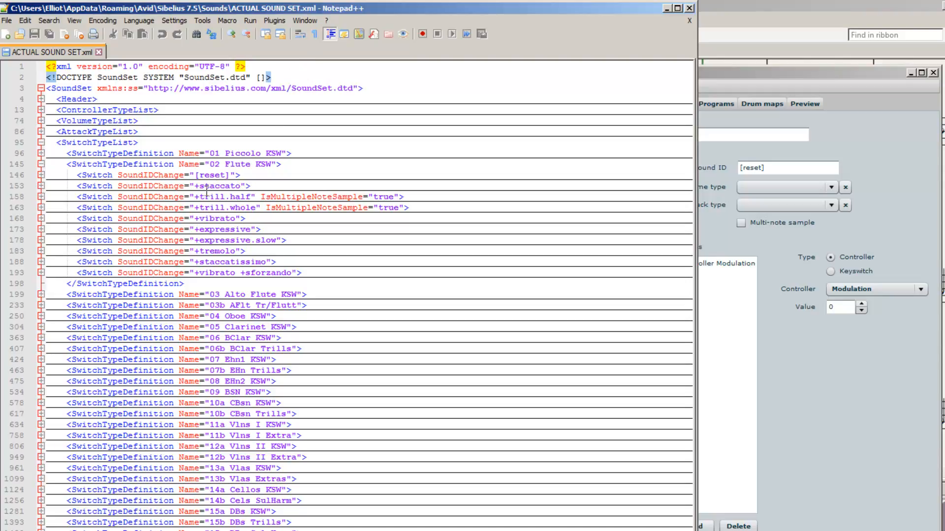
pyautogui.click(41, 164)
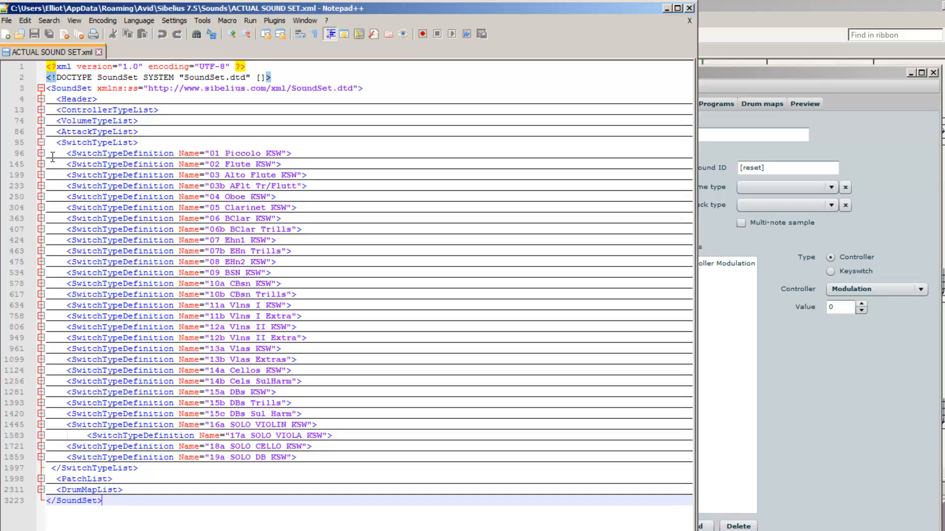
pyautogui.click(832, 425)
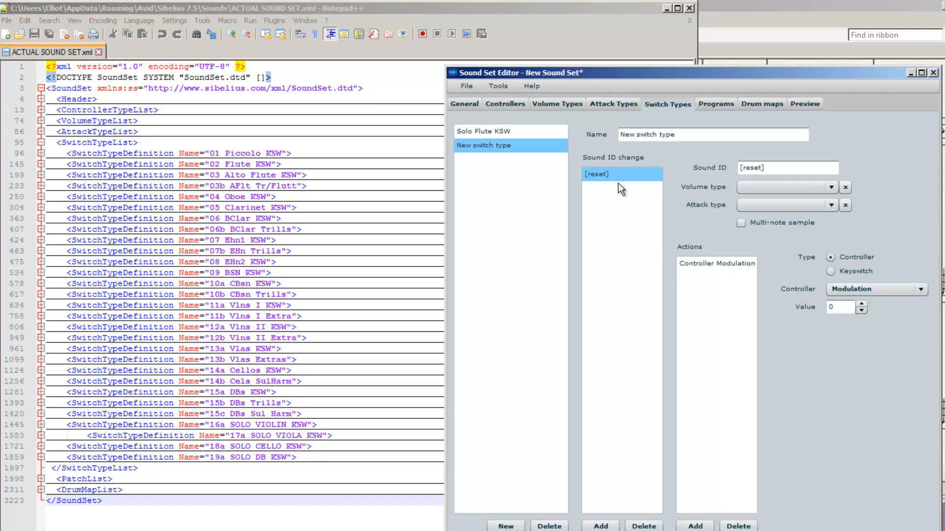
pyautogui.click(387, 13)
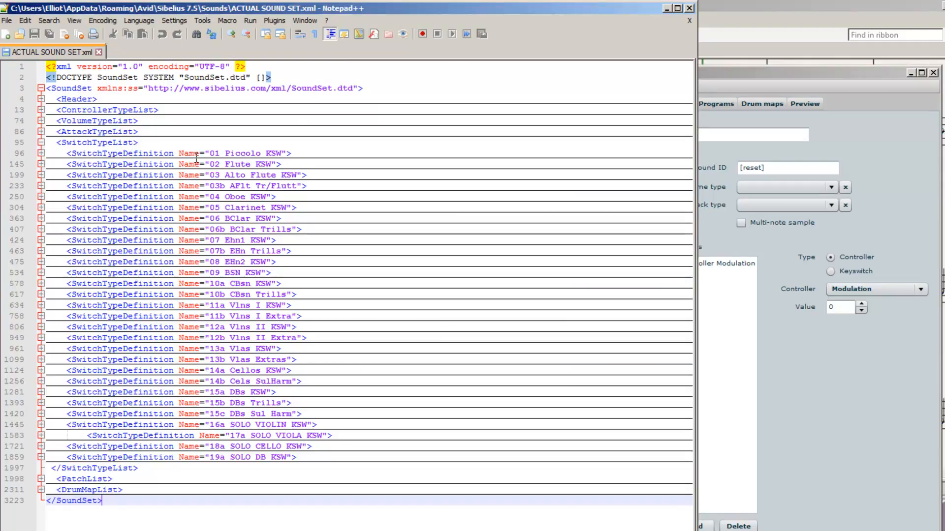
pyautogui.moveTo(289, 153); pyautogui.dragTo(51, 153)
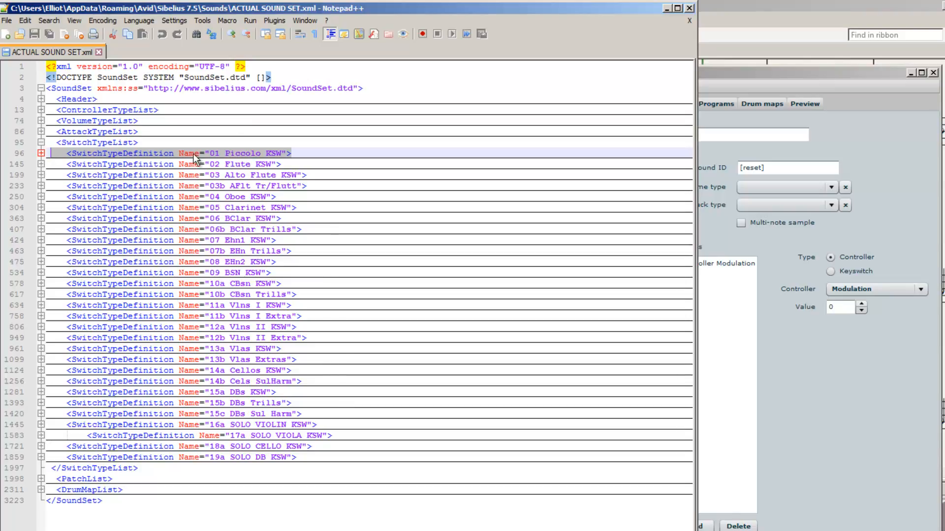
# Collapse SwitchTypeList, expand PatchList and compare its patches with the programs in the Sound Set Editor
pyautogui.click(40, 143)
pyautogui.click(40, 153)
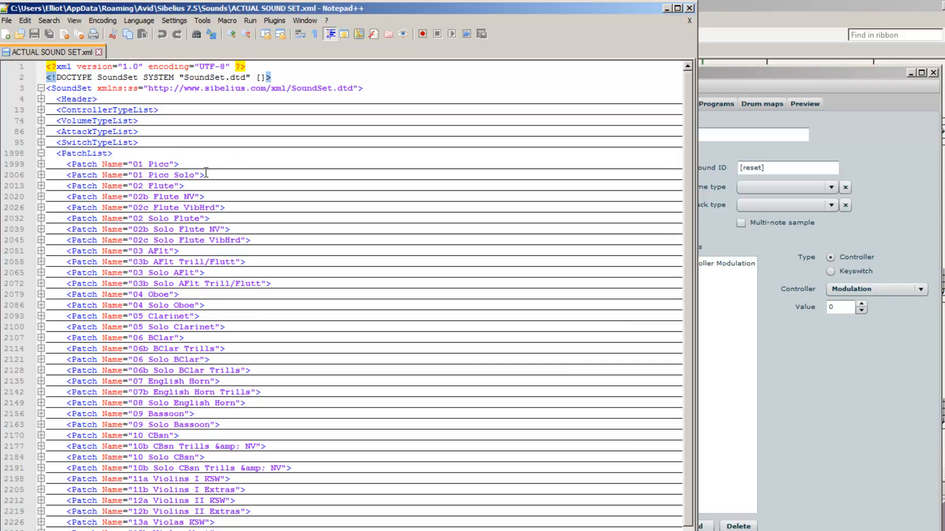
pyautogui.click(804, 416)
pyautogui.click(714, 104)
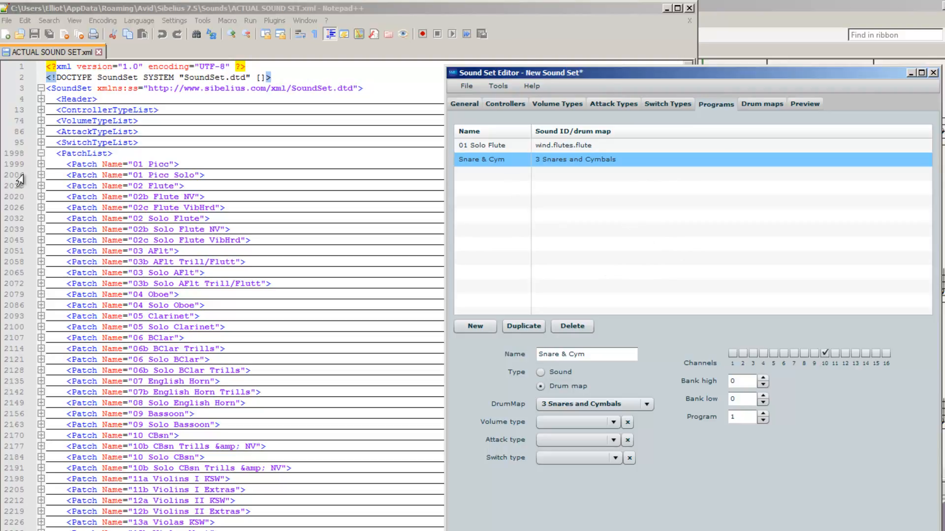
# Examine the sound ID, volume, attack and switch types of the 01 Picc patch, then collapse the PatchList section
pyautogui.click(138, 155)
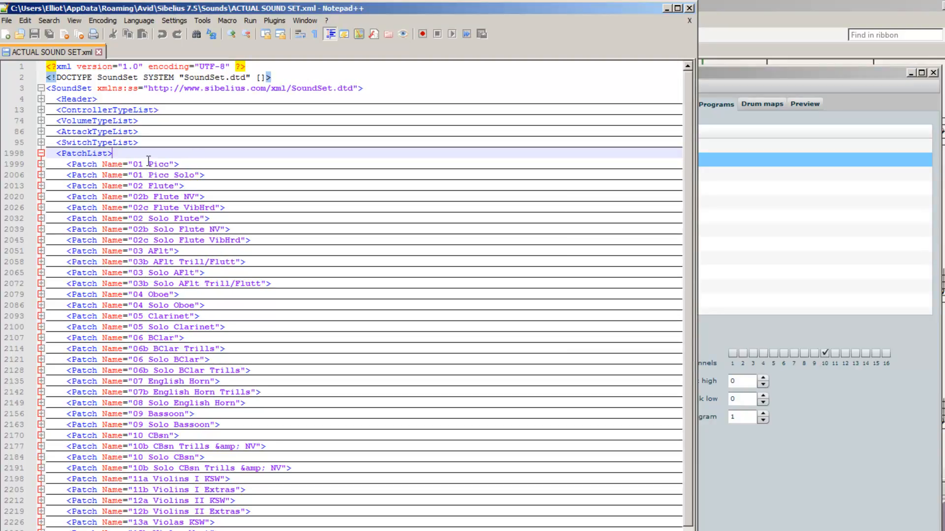
pyautogui.click(41, 164)
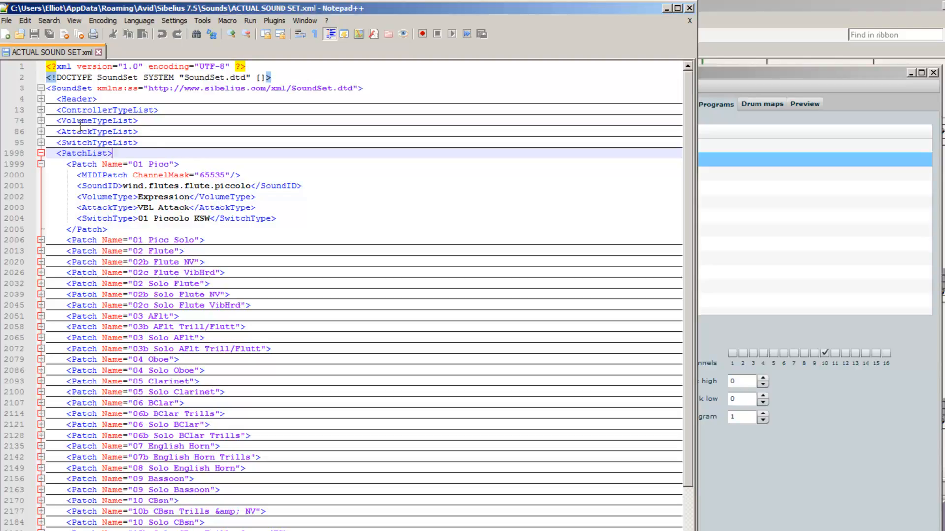
pyautogui.click(40, 164)
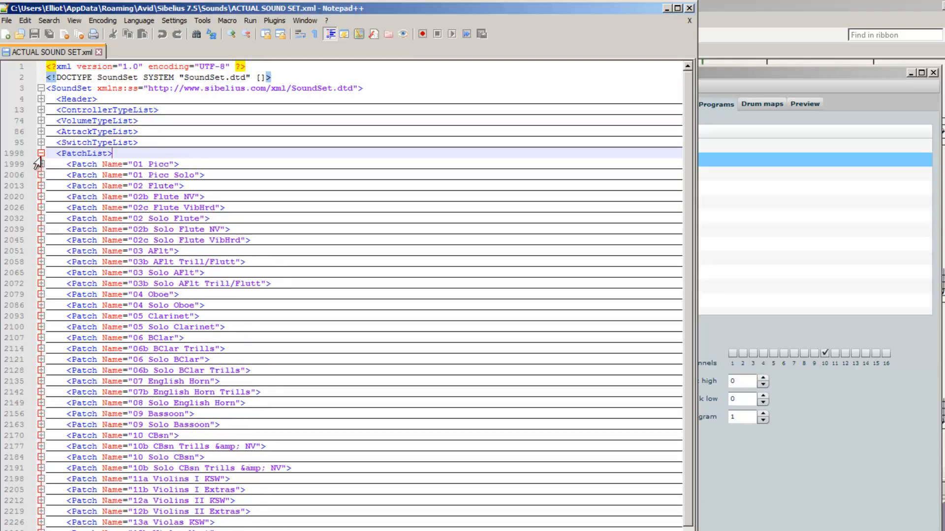
pyautogui.click(41, 153)
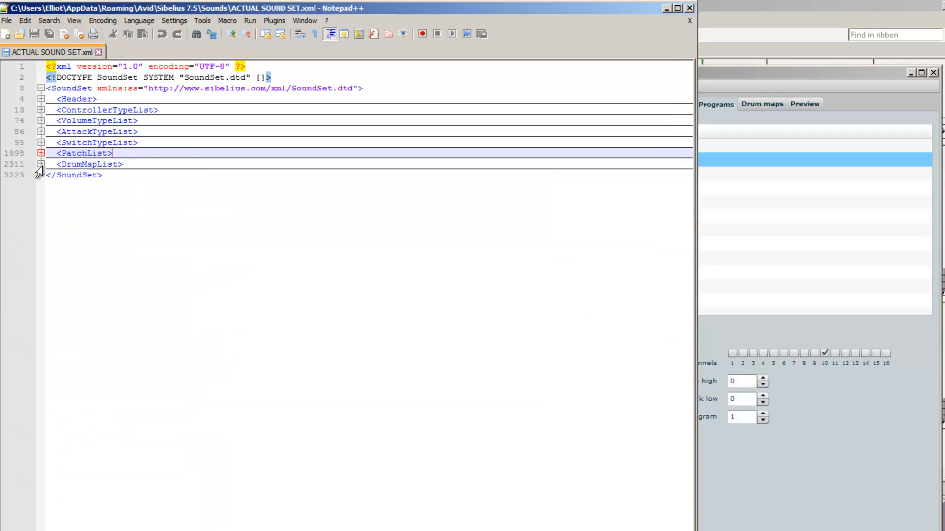
# Expand the DrumMapList section of the XML file for a brief look and collapse it again
pyautogui.click(40, 165)
pyautogui.click(41, 165)
pyautogui.click(119, 197)
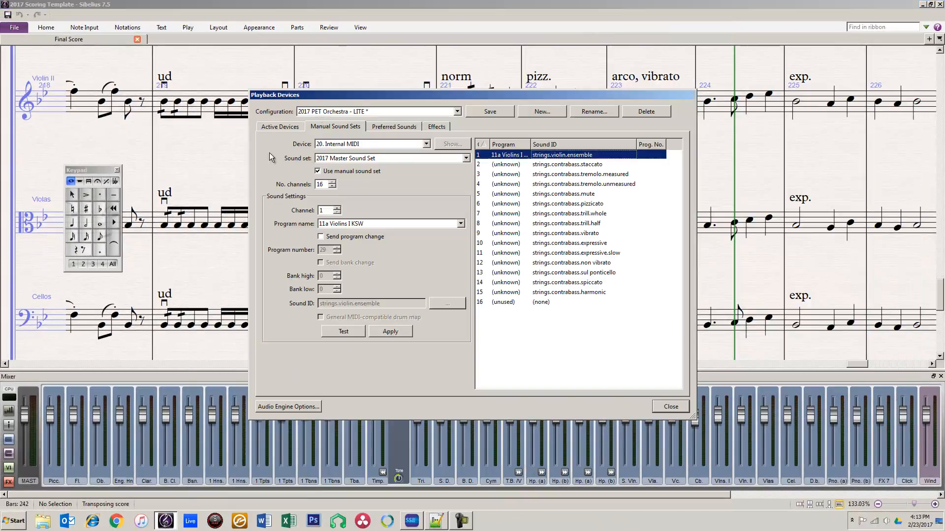
# In Sibelius's Playback Devices, assign 2017 Master Sound Set as the sound set of the active device 01. Internal MIDI
pyautogui.click(277, 127)
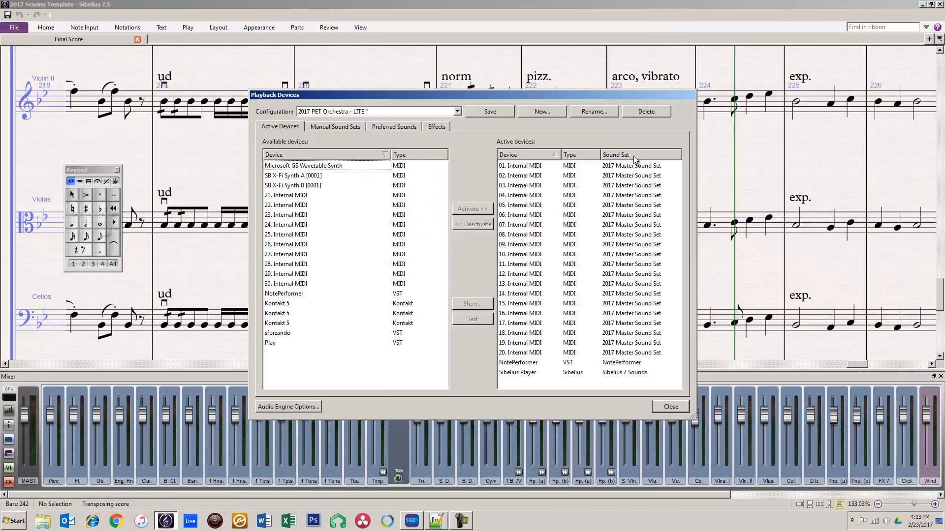
pyautogui.click(531, 168)
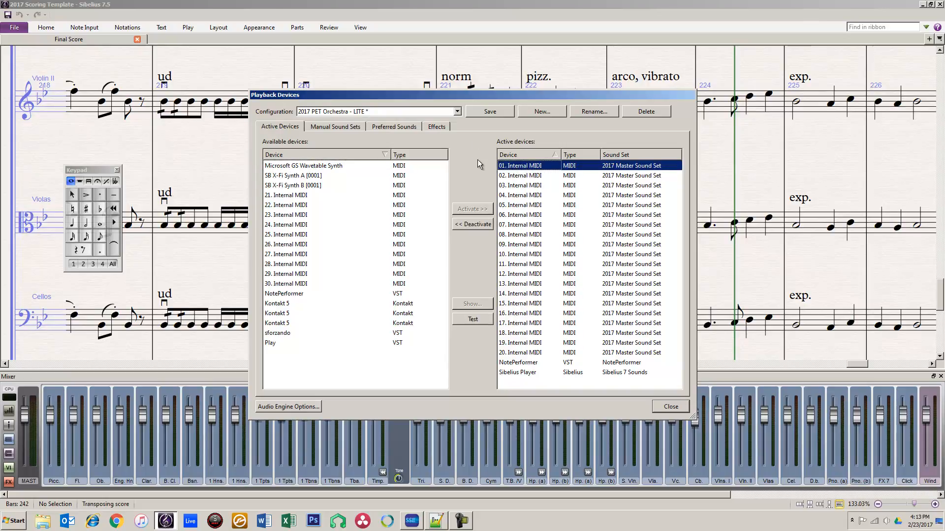
pyautogui.click(619, 166)
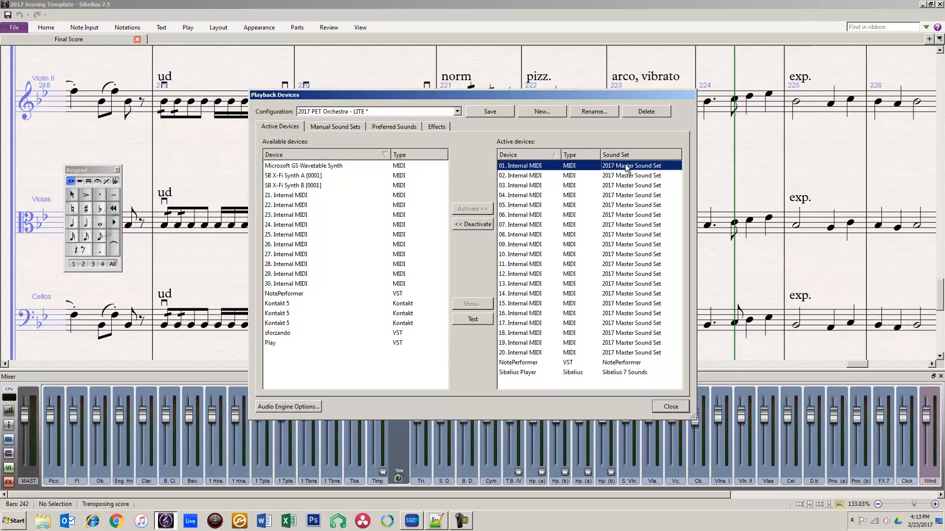
pyautogui.click(677, 165)
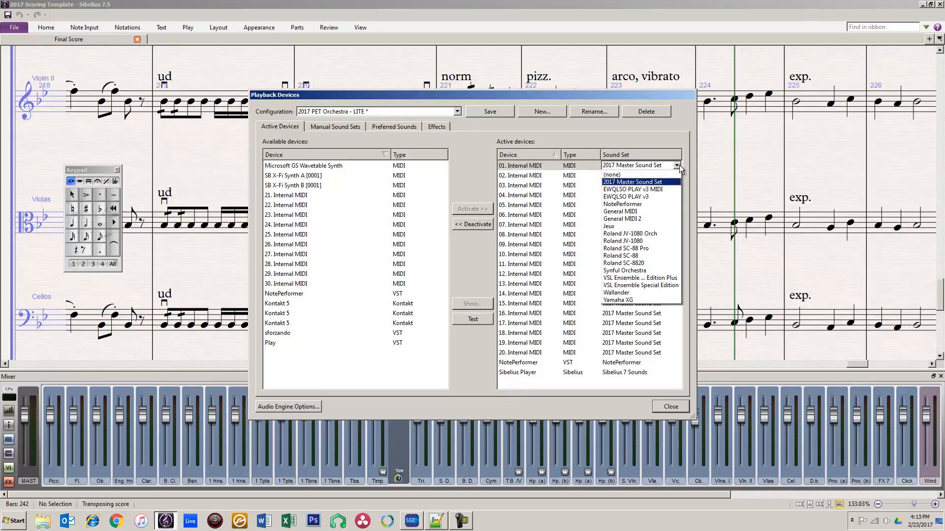
pyautogui.click(648, 182)
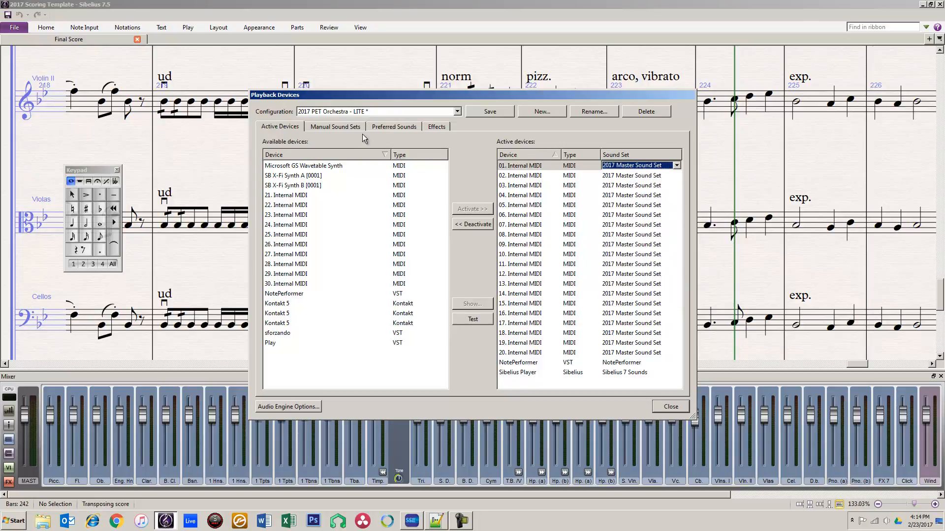
# Review the manual sound set of device 20. Internal MIDI and compare it with the Sound Set Editor's program list
pyautogui.click(339, 126)
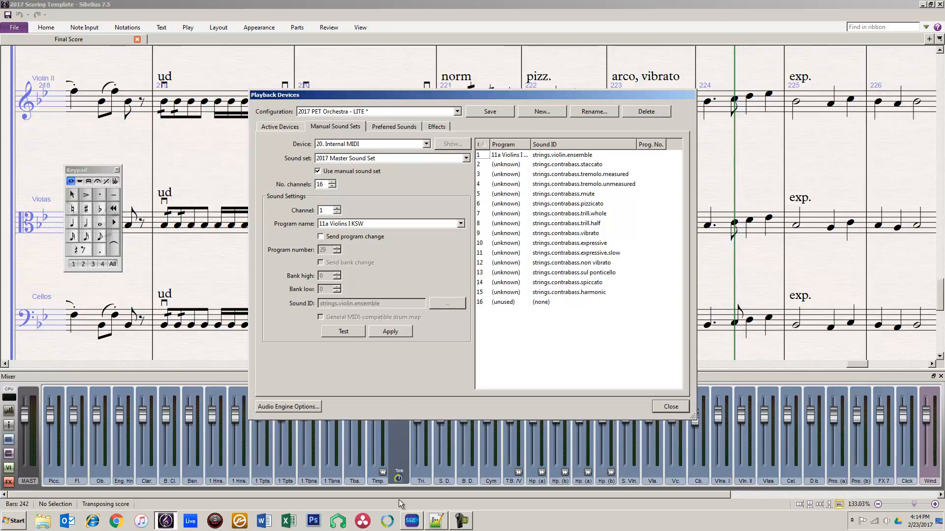
pyautogui.click(412, 523)
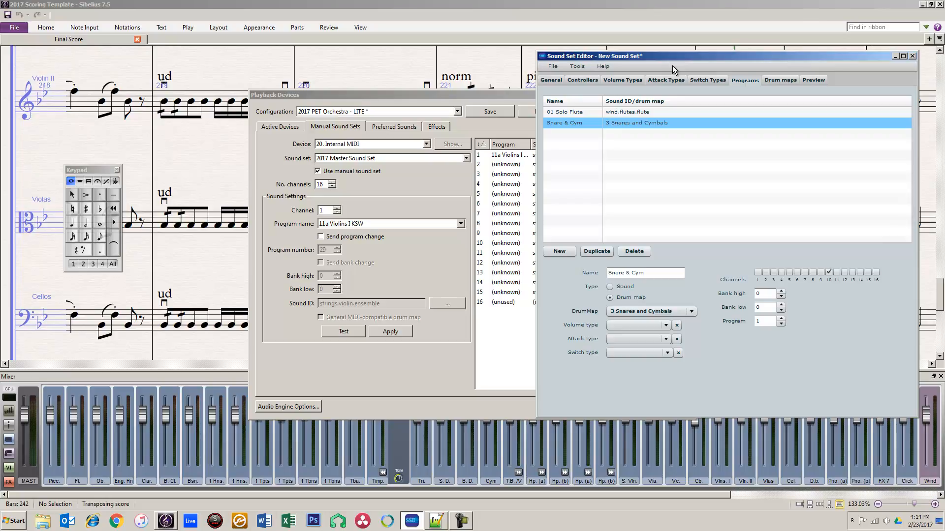
pyautogui.click(457, 170)
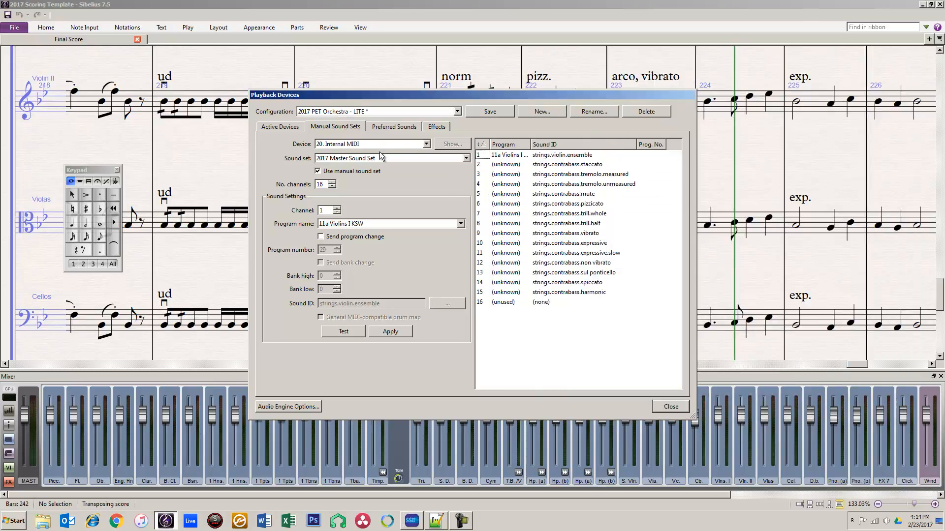